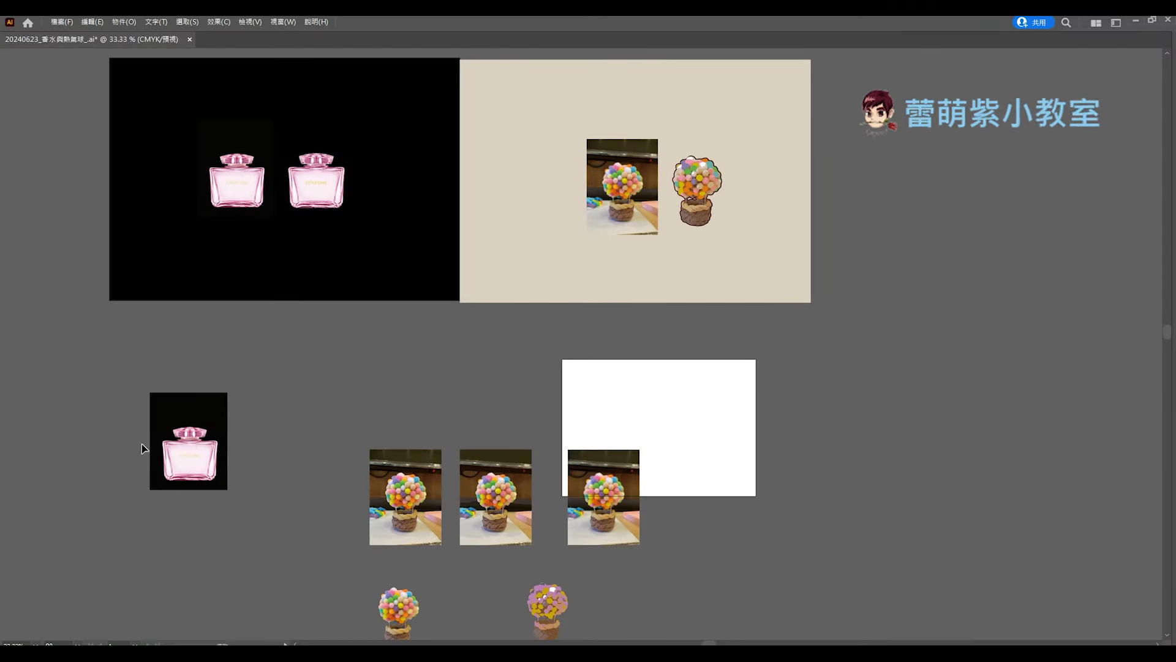
Step: Select the small perfume bottle photo on the canvas with the Selection tool
click(222, 454)
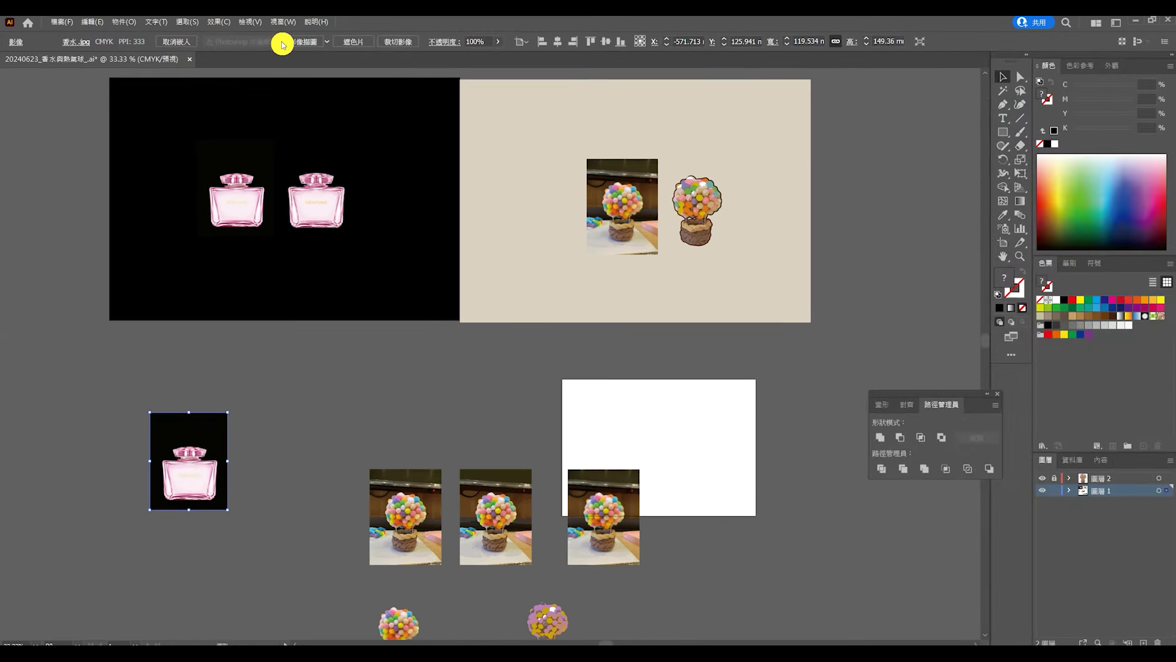
Step: Trace the bottle with the 高保真度相片 preset and Alt-drag a copy beside the original
click(328, 42)
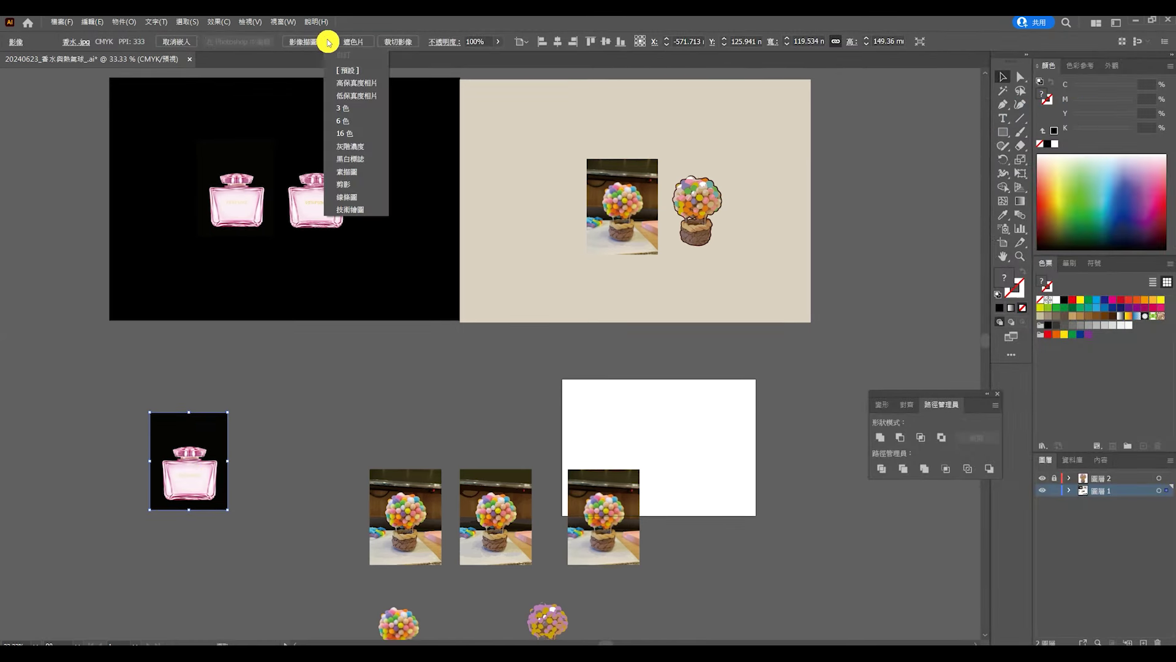
click(351, 85)
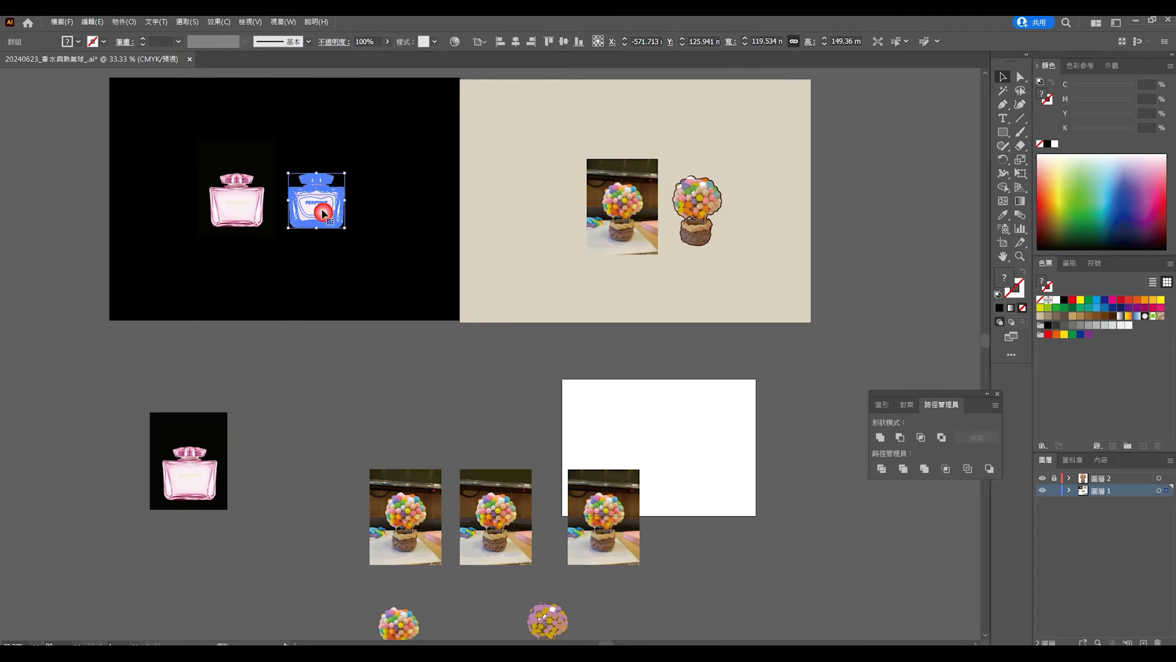
drag(328, 373, 285, 469)
Step: Deselect and zoom in to inspect the high-fidelity trace's colours
scroll(284, 469, up, 5)
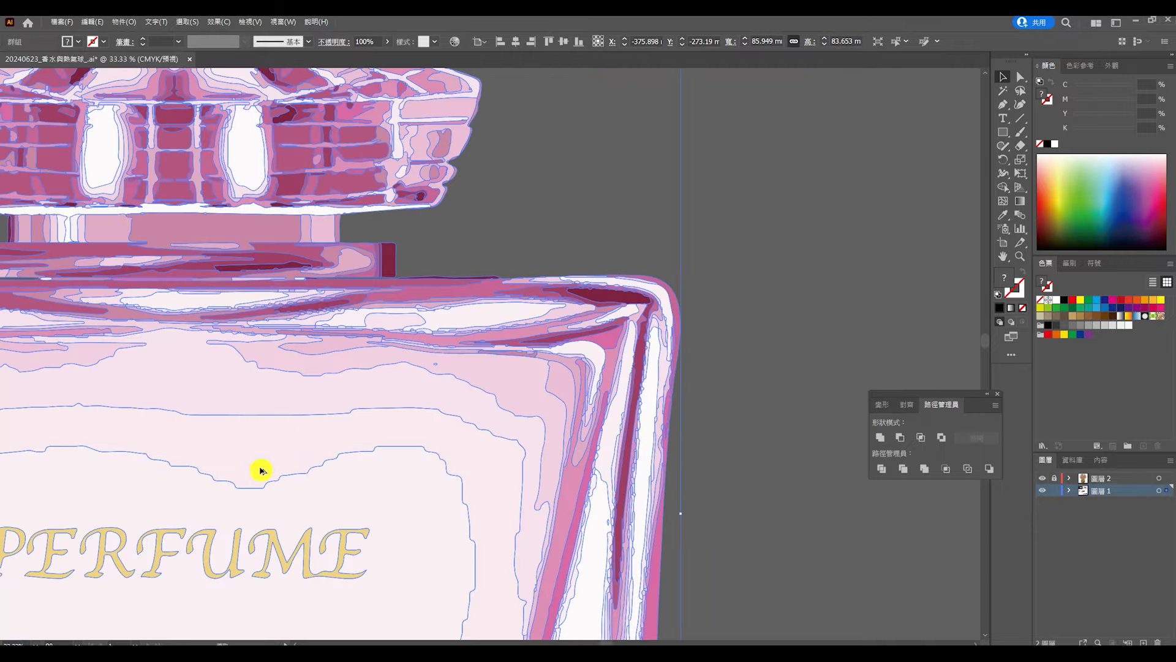
click(481, 368)
scroll(420, 363, up, 1)
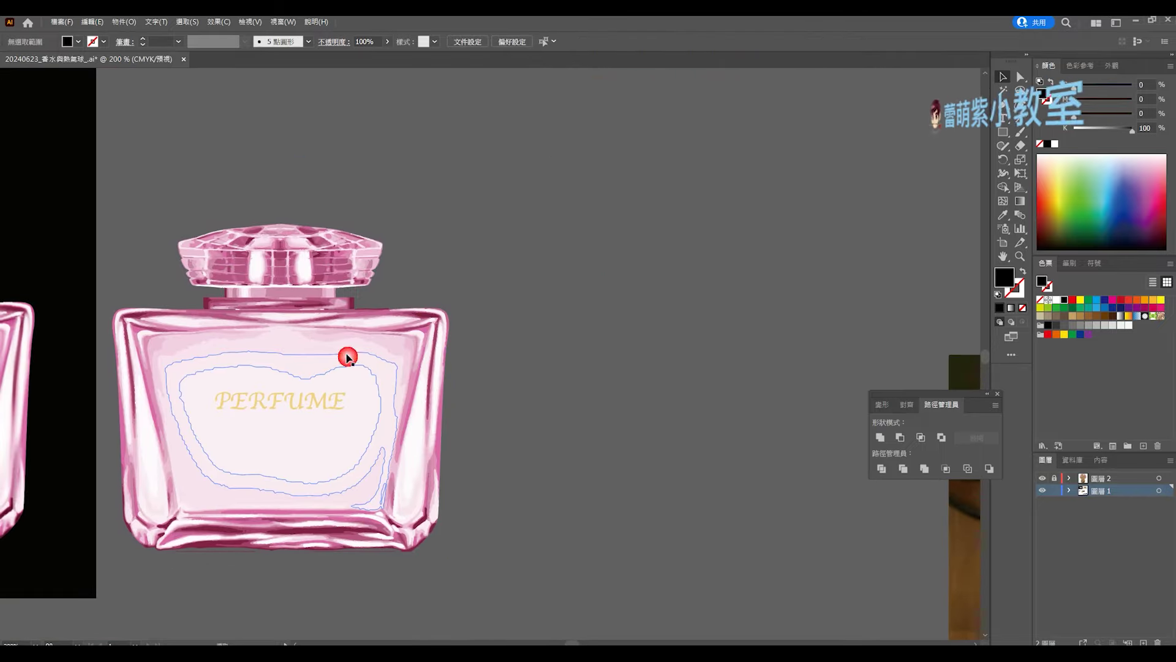
scroll(376, 310, up, 3)
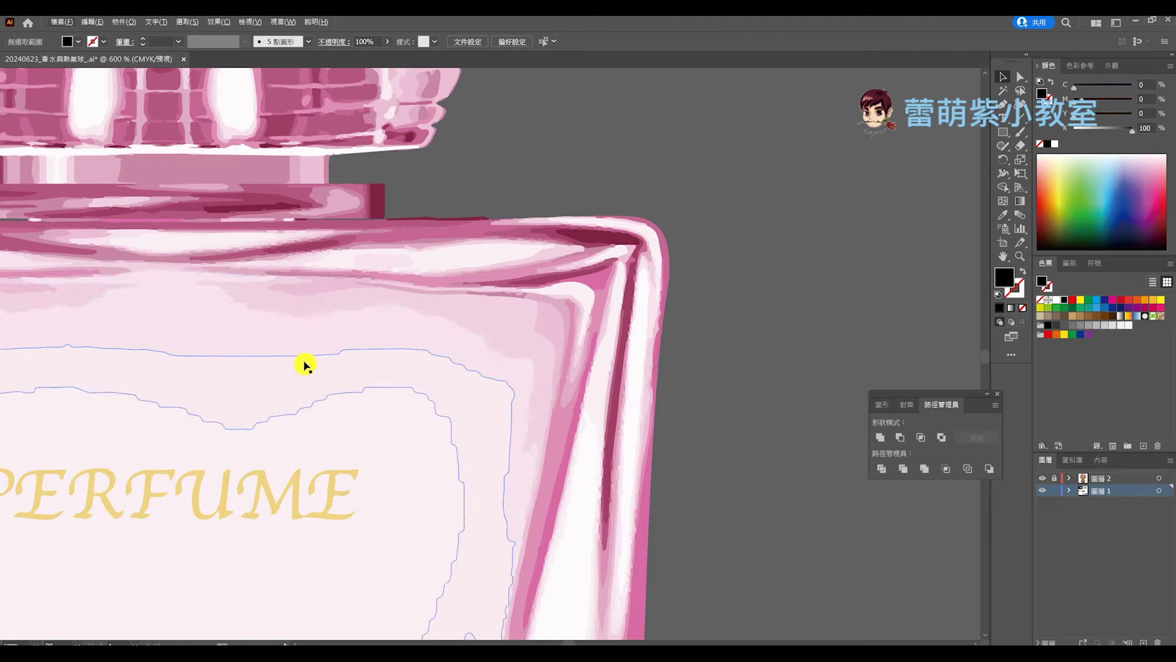
scroll(290, 330, down, 3)
scroll(289, 330, down, 1)
scroll(283, 263, down, 2)
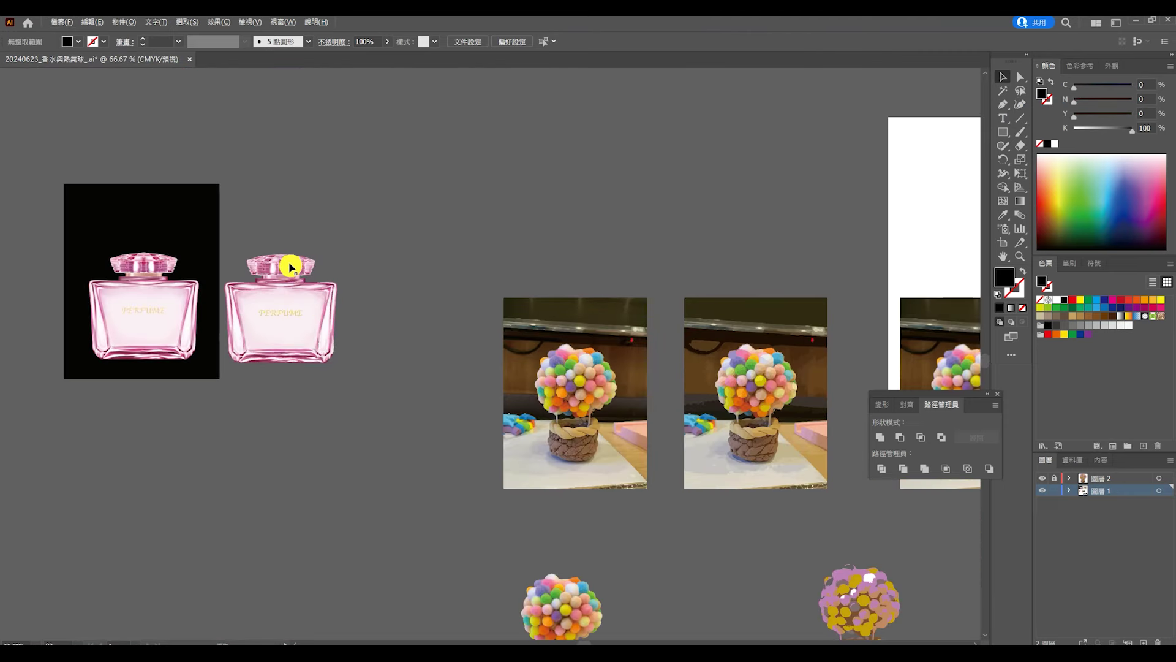
Step: Duplicate the bottle photo directly below and trace the copy with the 3 色 preset
click(174, 351)
drag(174, 351, 173, 568)
click(328, 41)
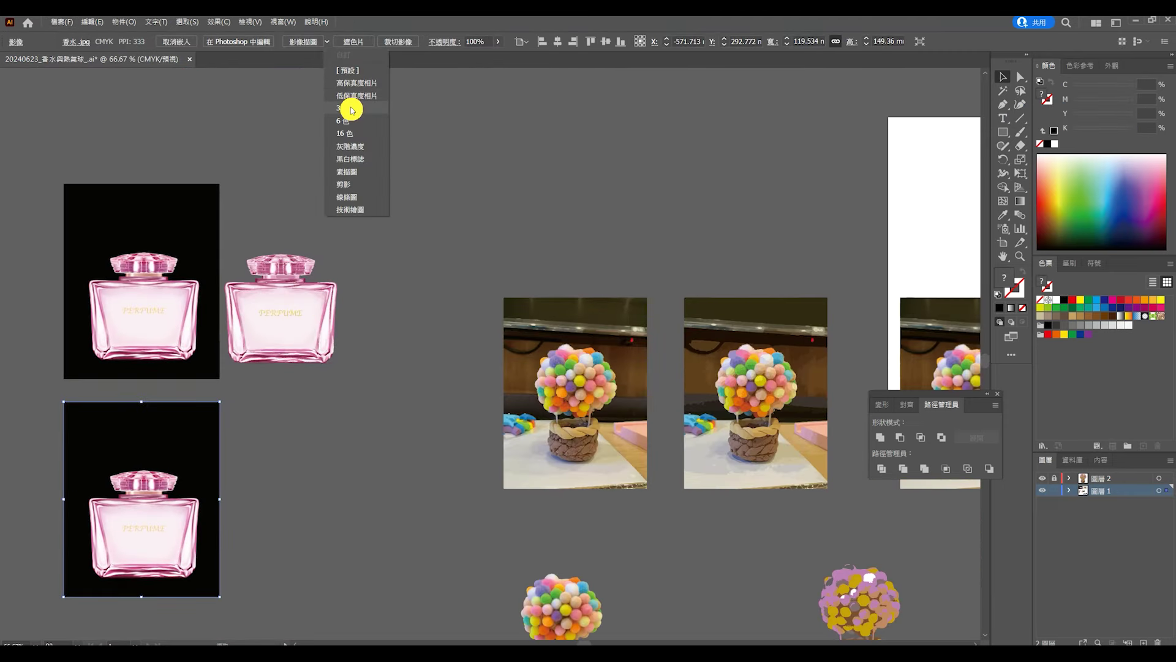
click(352, 109)
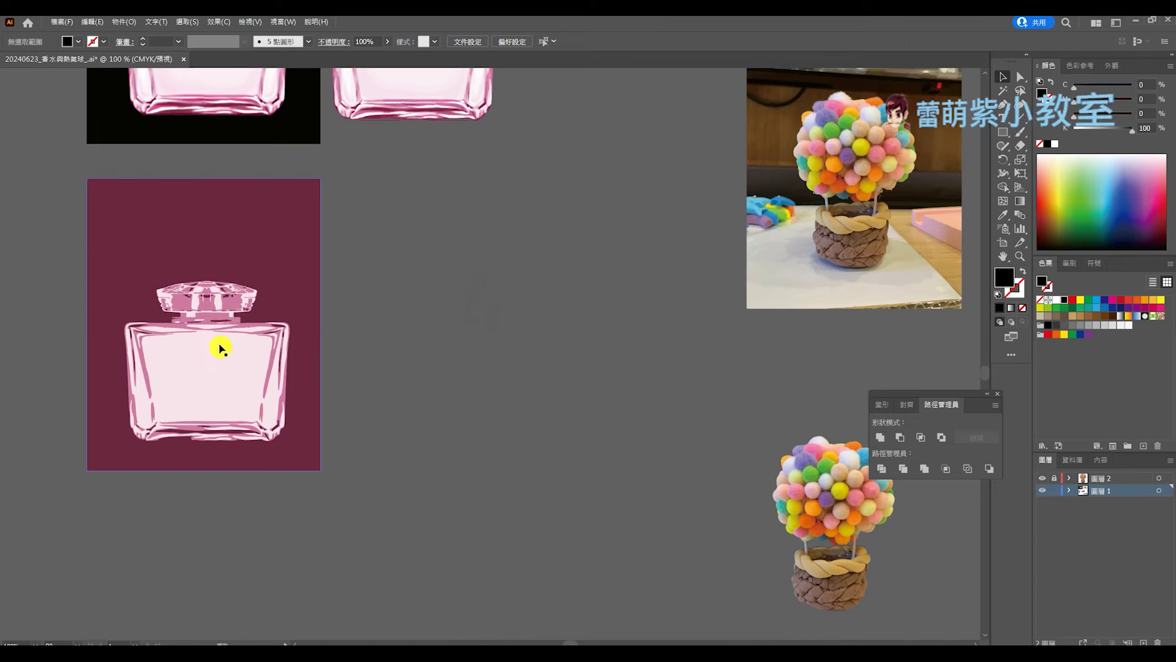
scroll(218, 368, down, 1)
scroll(190, 376, up, 2)
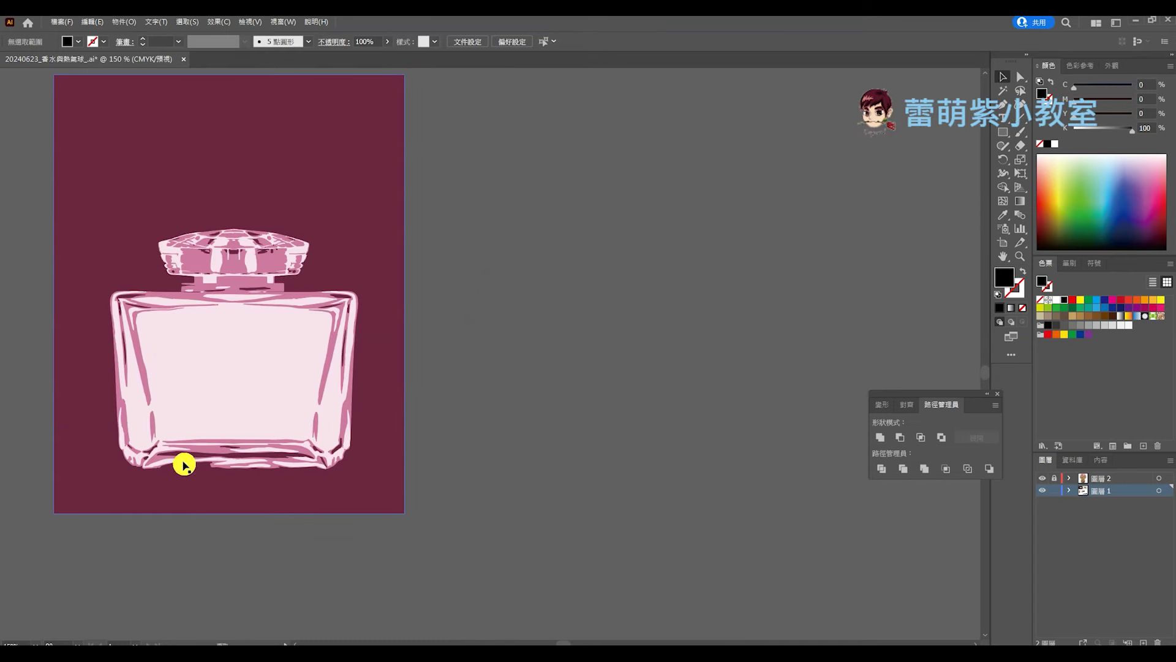
scroll(225, 384, down, 1)
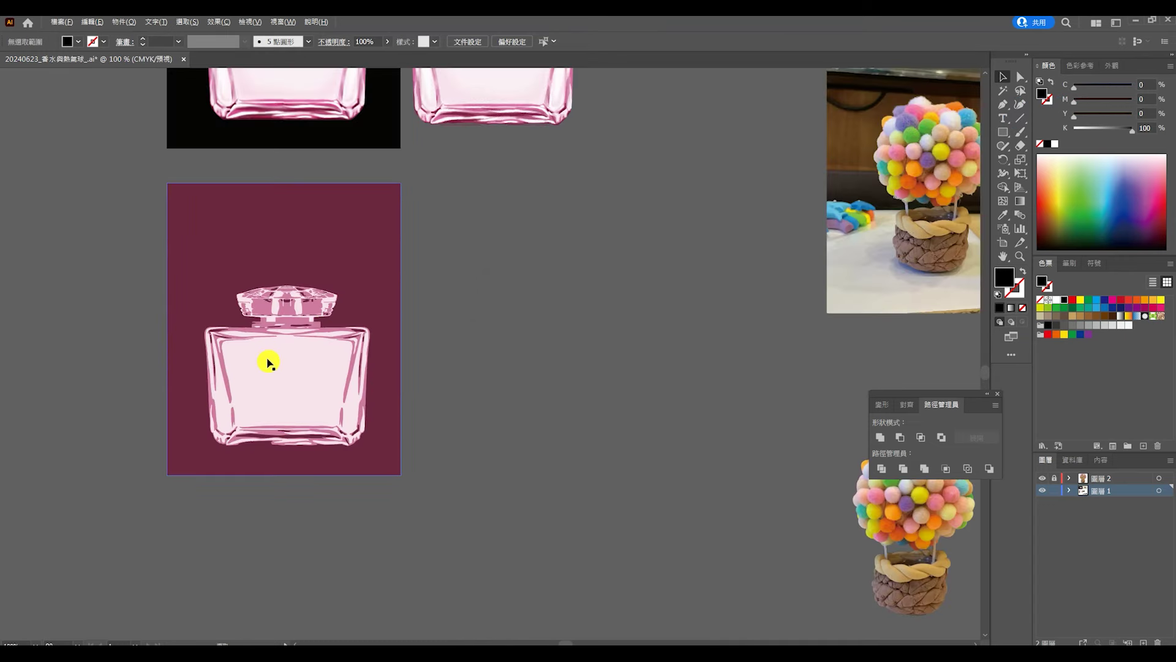
scroll(431, 315, down, 2)
Step: Trace the next bottle copy with the 6 色 preset and scroll to inspect it
click(341, 213)
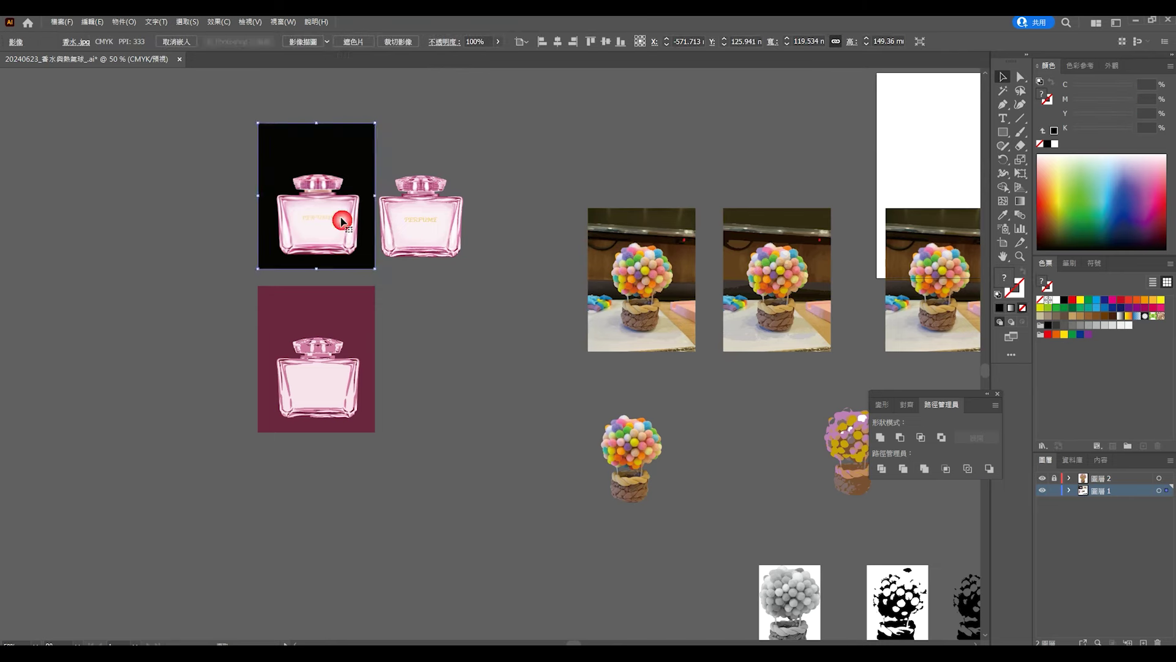
click(327, 41)
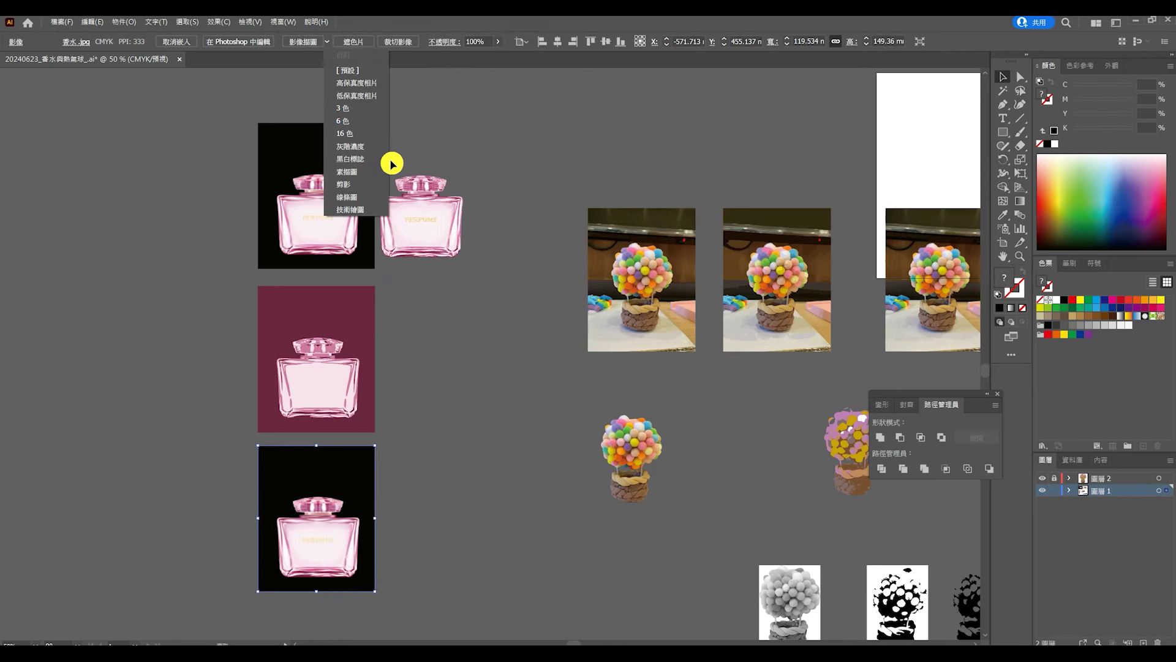
click(336, 131)
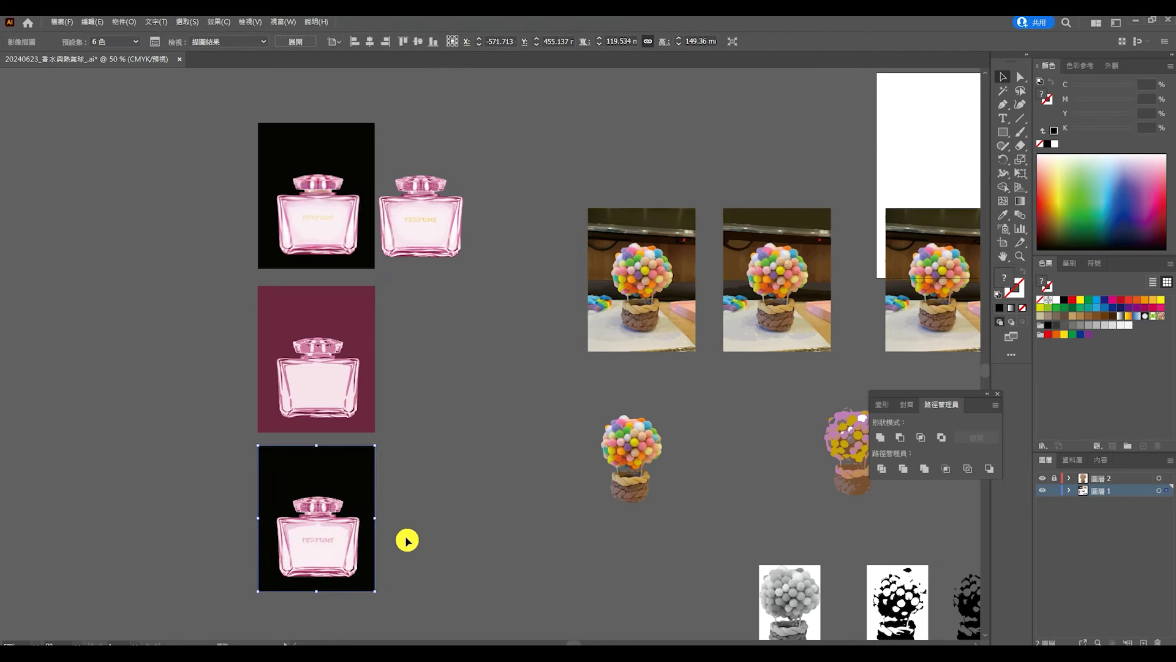
scroll(399, 533, down, 3)
scroll(336, 446, up, 4)
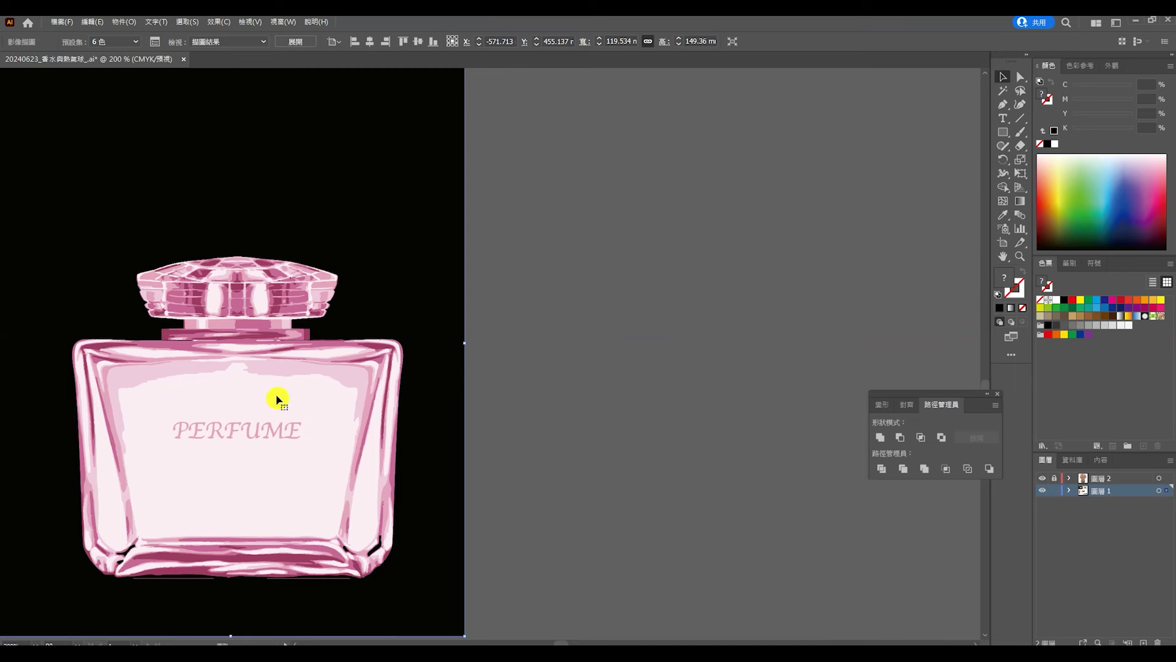
scroll(342, 442, down, 1)
scroll(320, 394, down, 1)
scroll(310, 402, down, 1)
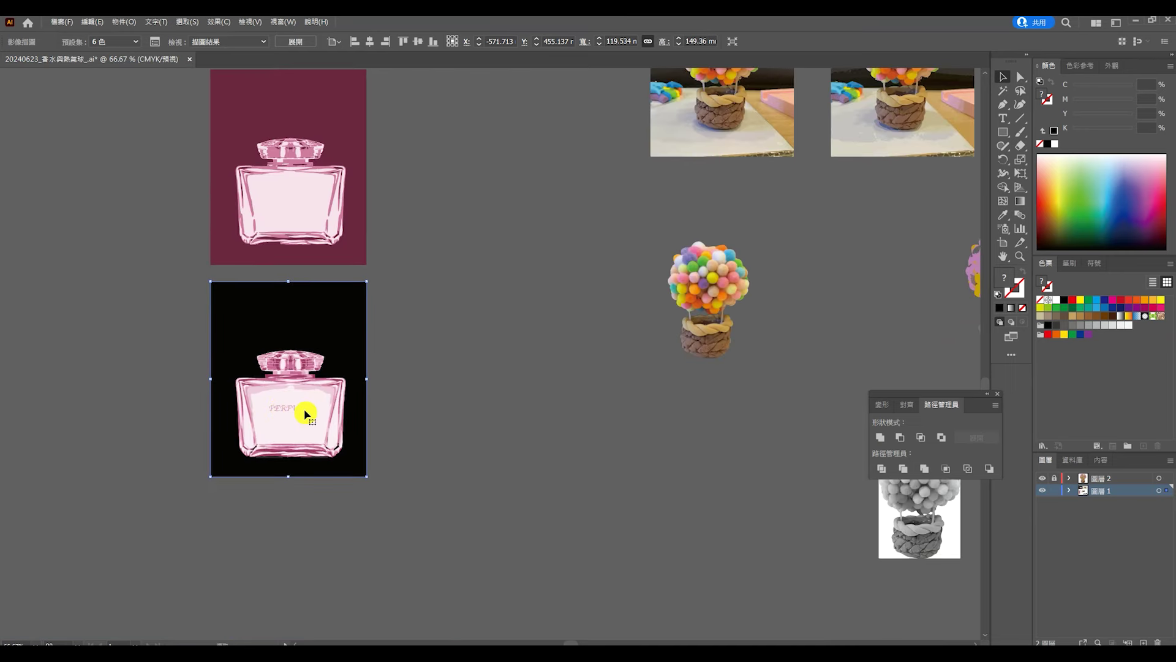
Step: Undo the stray trace and retrace the bottle copy with the 灰階 grayscale preset
scroll(391, 211, down, 1)
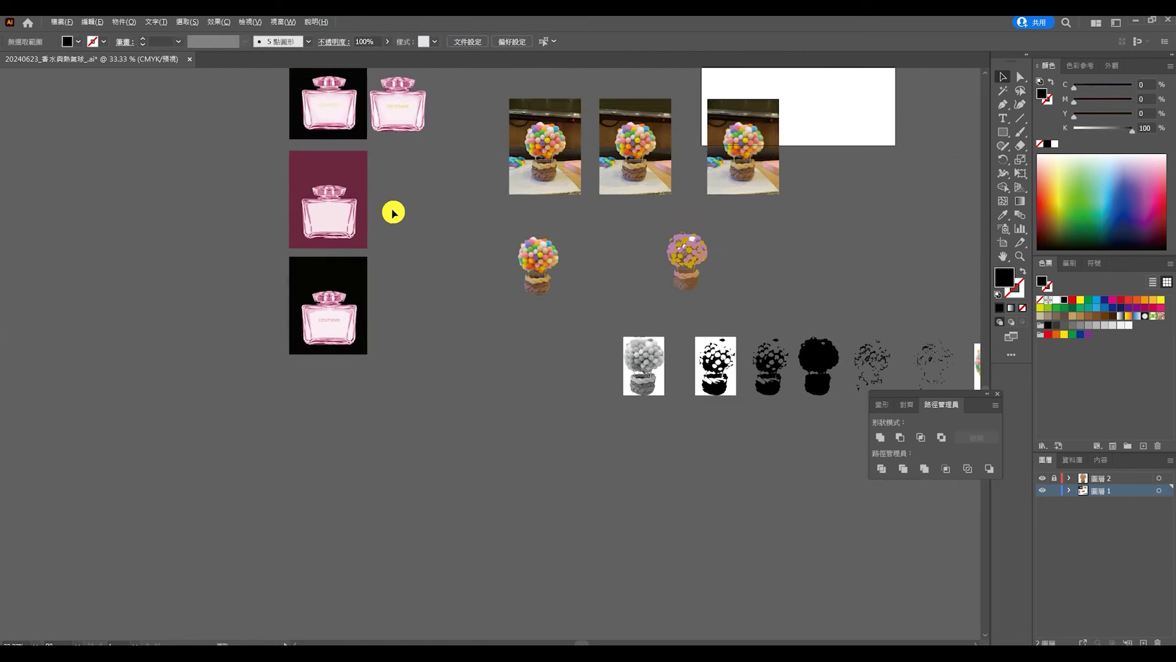
scroll(368, 245, down, 1)
click(327, 42)
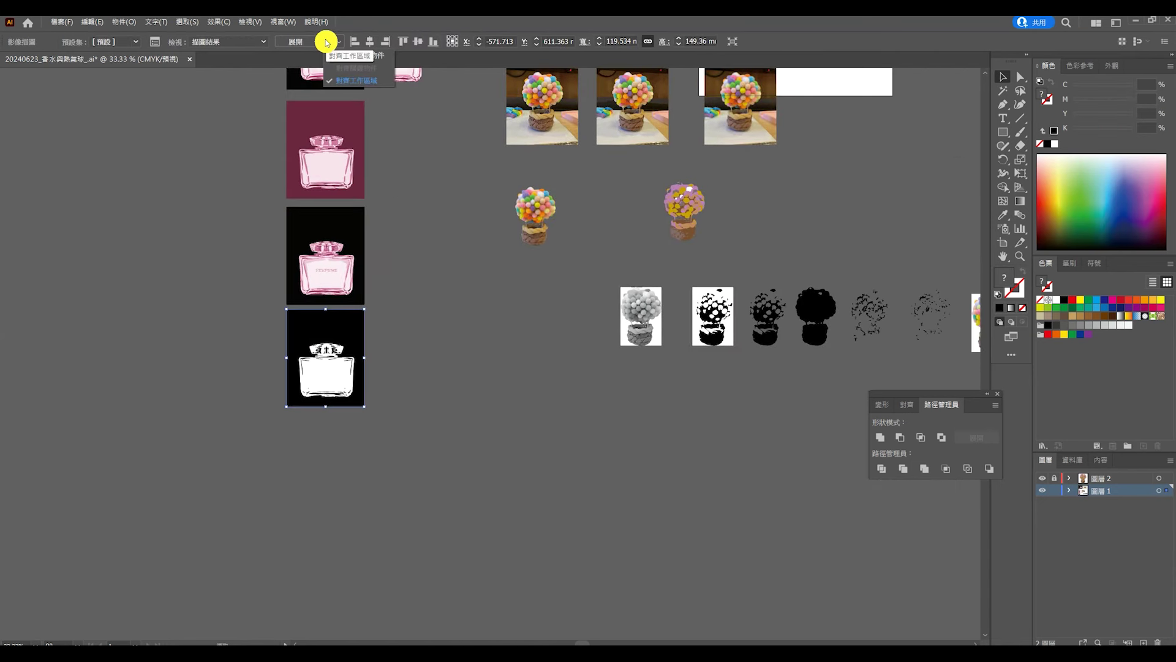
key(ctrl+z)
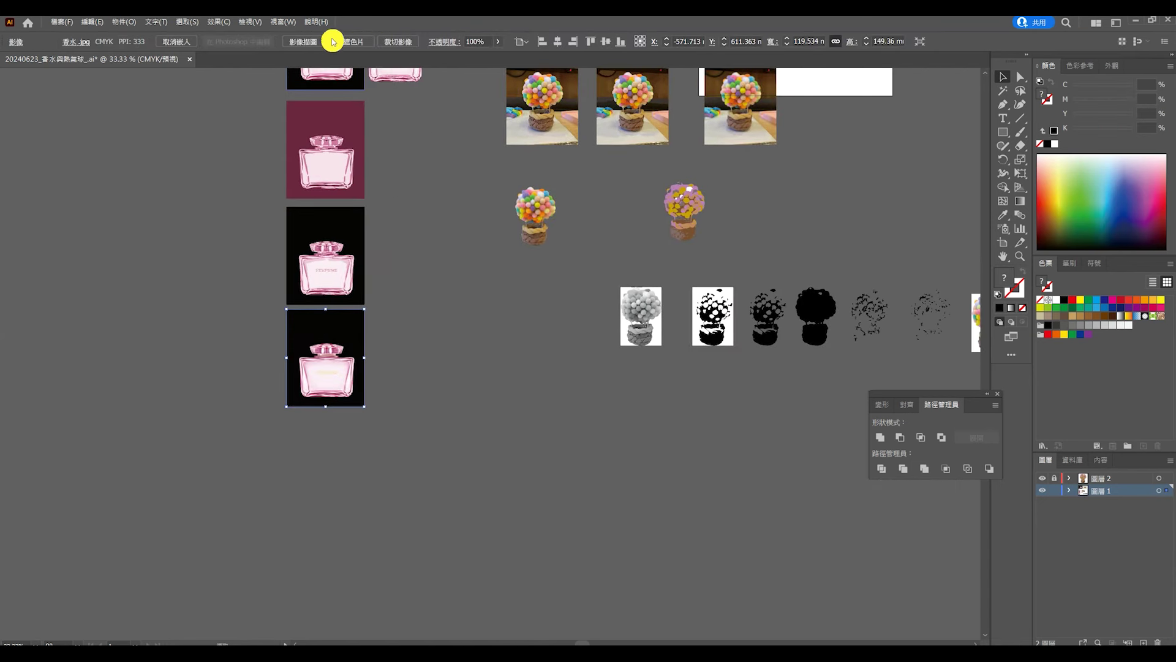
click(330, 41)
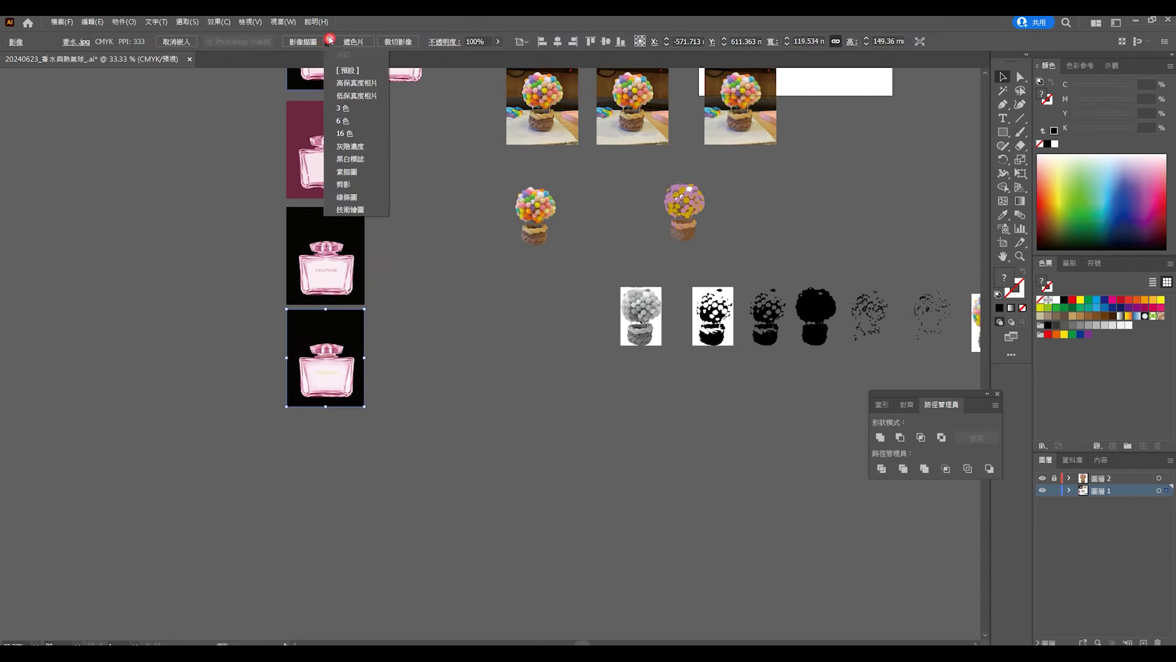
click(362, 146)
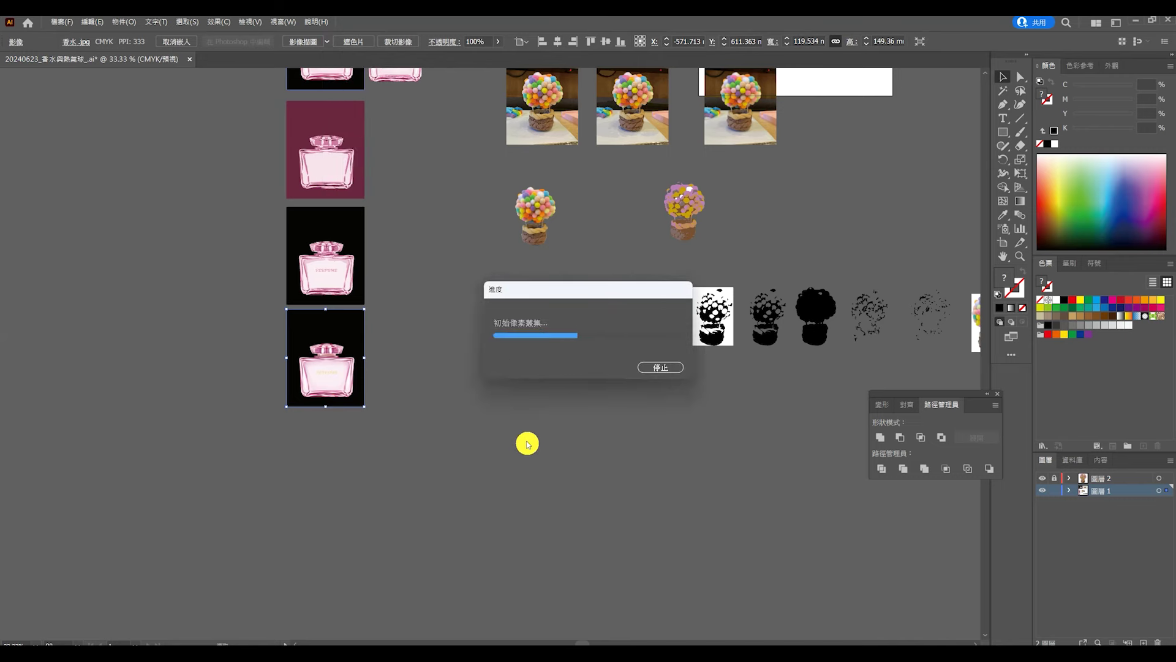
click(431, 433)
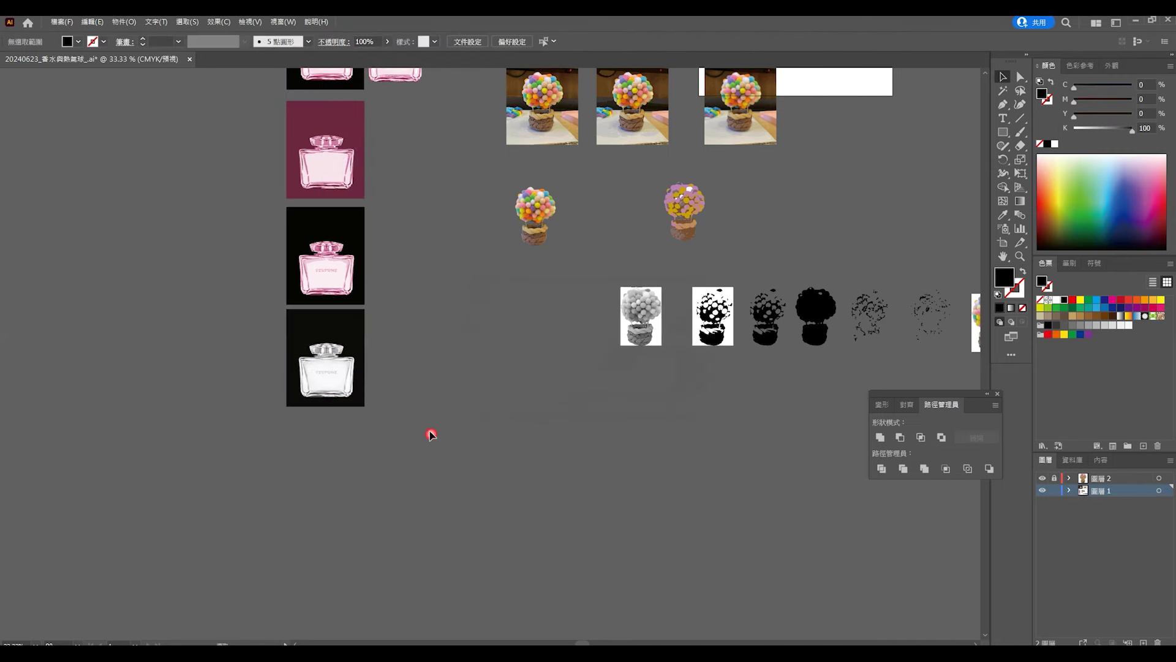
Step: Inspect the grayscale result, then select the pink bottle photo below
scroll(347, 375, up, 4)
scroll(342, 377, up, 1)
scroll(342, 377, down, 5)
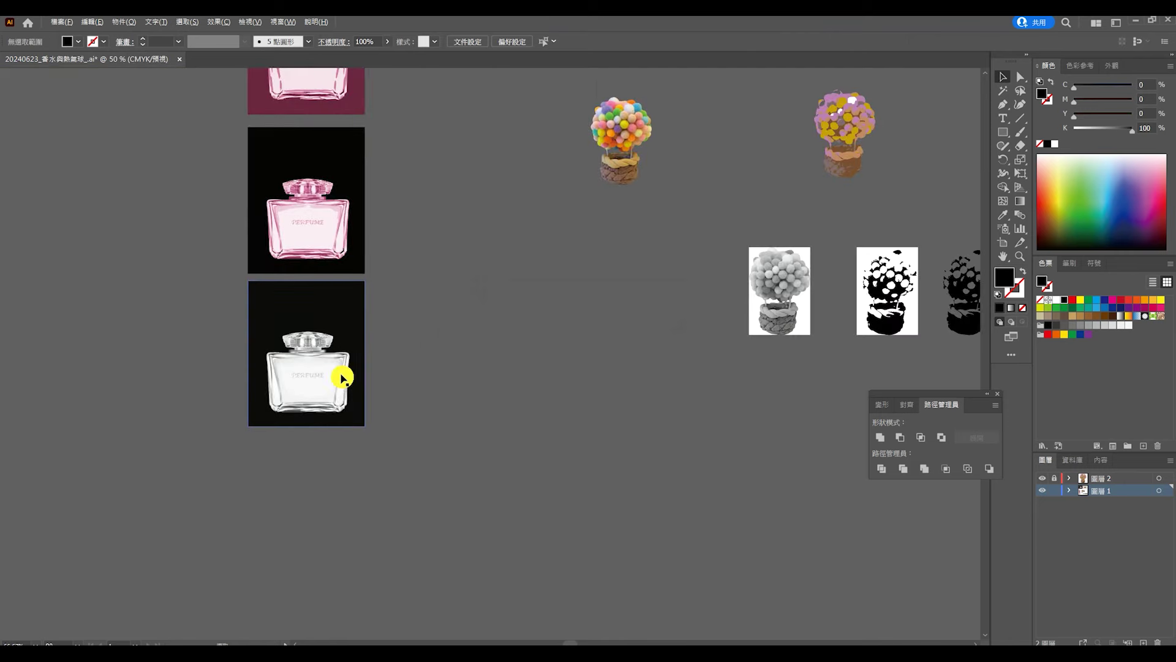
scroll(342, 350, down, 3)
click(399, 147)
Step: Paste a bottle copy and trace it with the 黑白 black-and-white preset
key(ctrl+c)
key(ctrl+v)
click(327, 41)
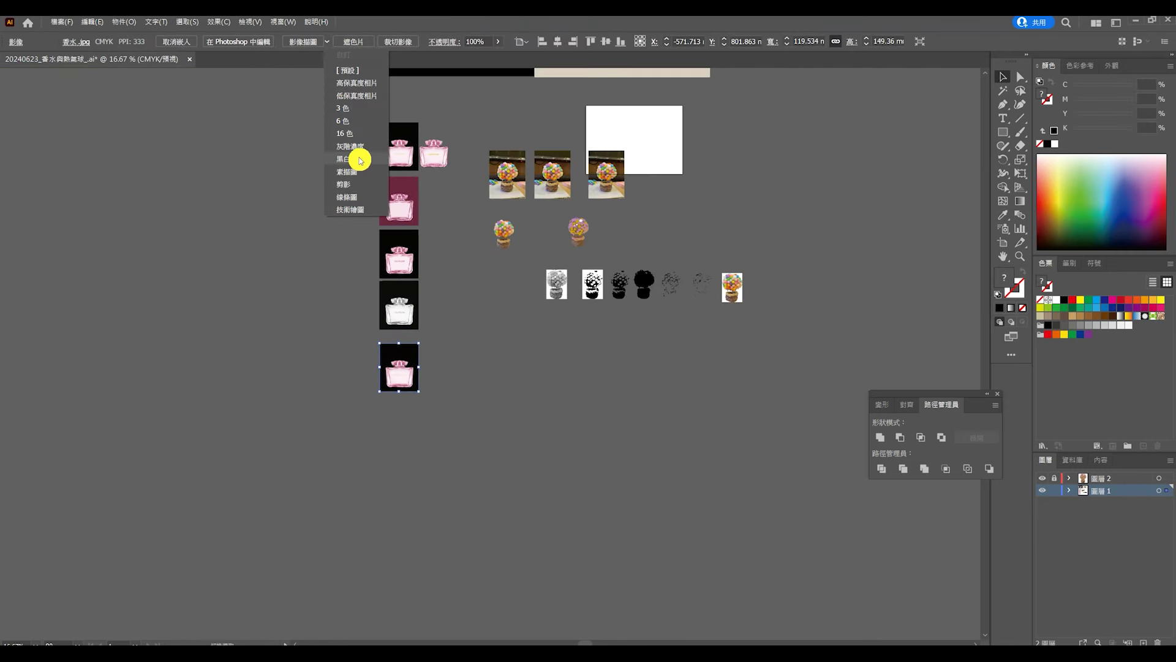
click(360, 160)
scroll(252, 315, up, 6)
scroll(257, 355, down, 2)
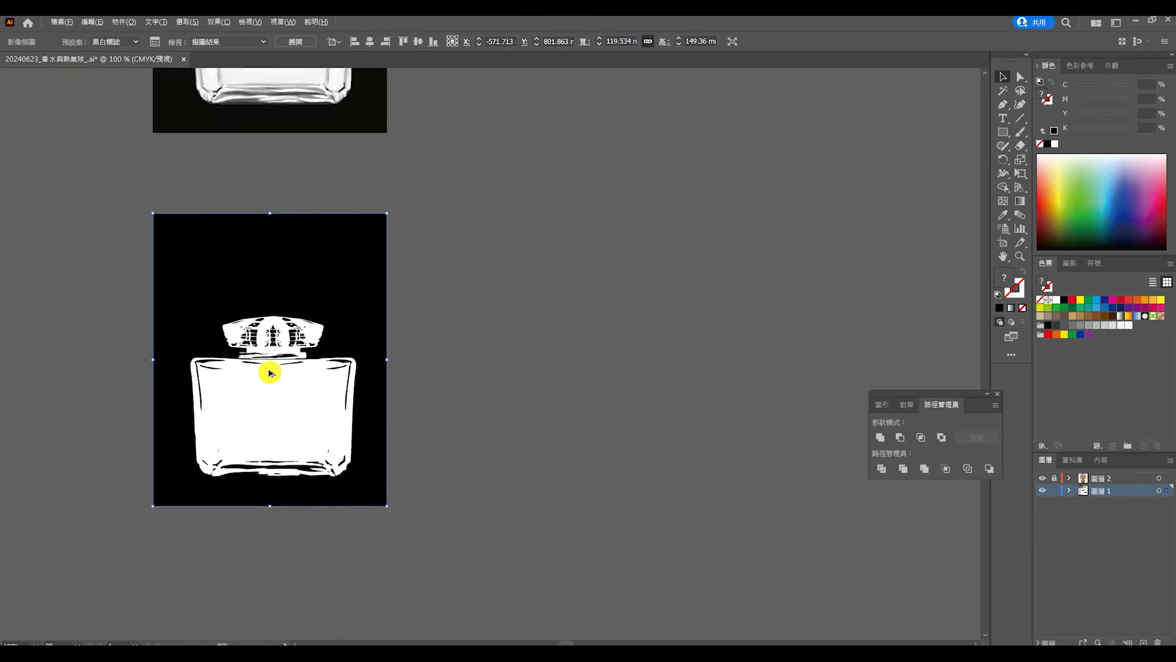
scroll(271, 363, down, 4)
Step: Paste another bottle copy below and trace it with the 素描圖 sketch preset
click(282, 308)
key(ctrl+c)
key(ctrl+v)
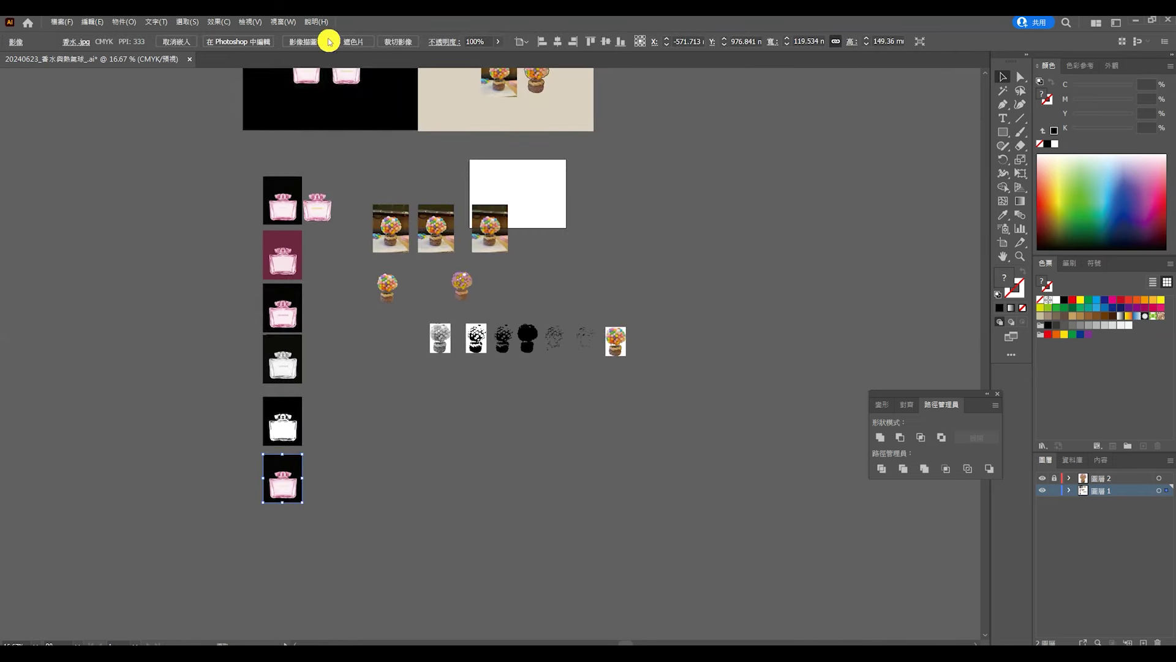
click(327, 41)
click(347, 172)
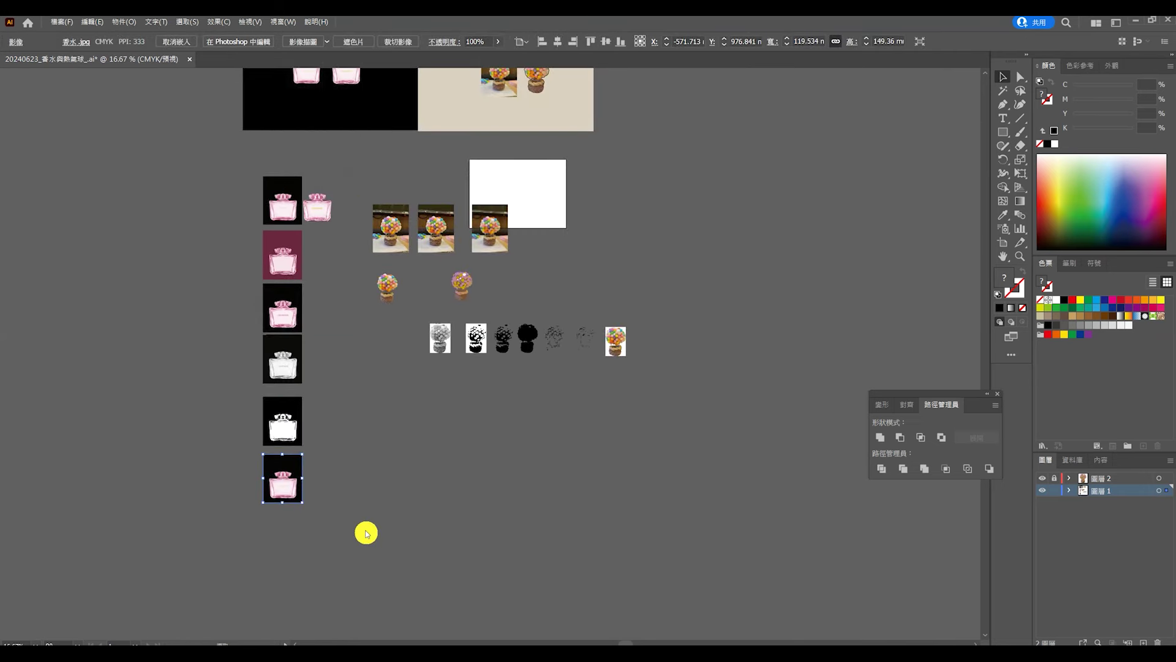
scroll(311, 509, up, 4)
scroll(210, 399, down, 2)
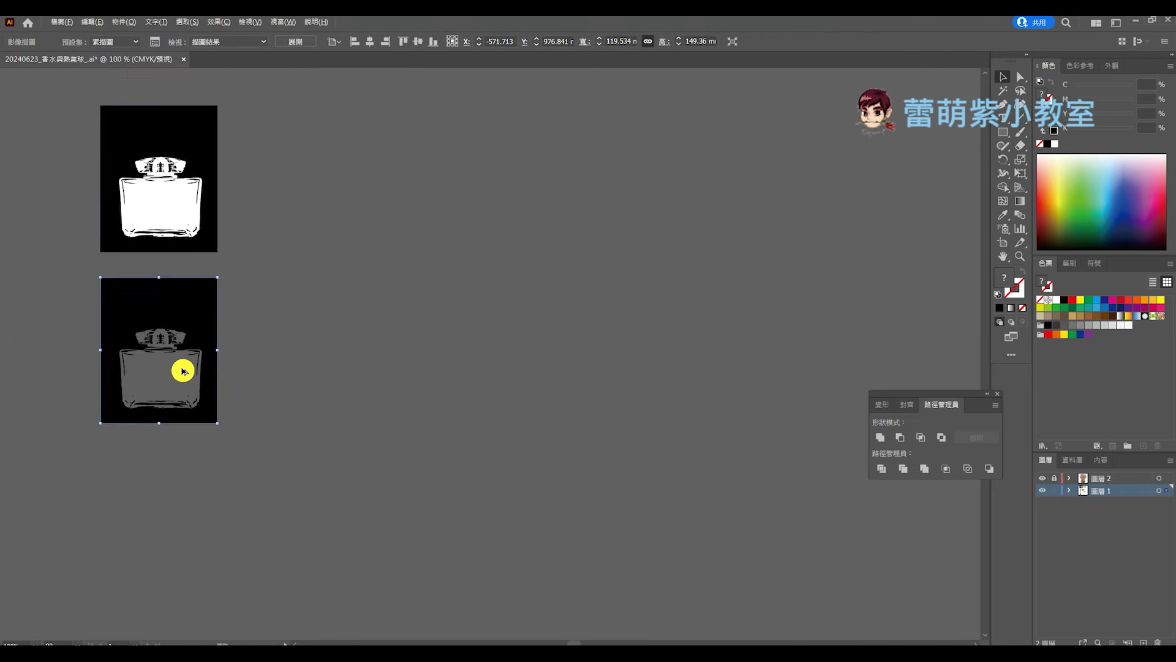
scroll(181, 370, down, 1)
Step: Paste another bottle copy, trace it with 剪影 silhouette, inspect, then undo the trace
key(ctrl+c)
key(ctrl+v)
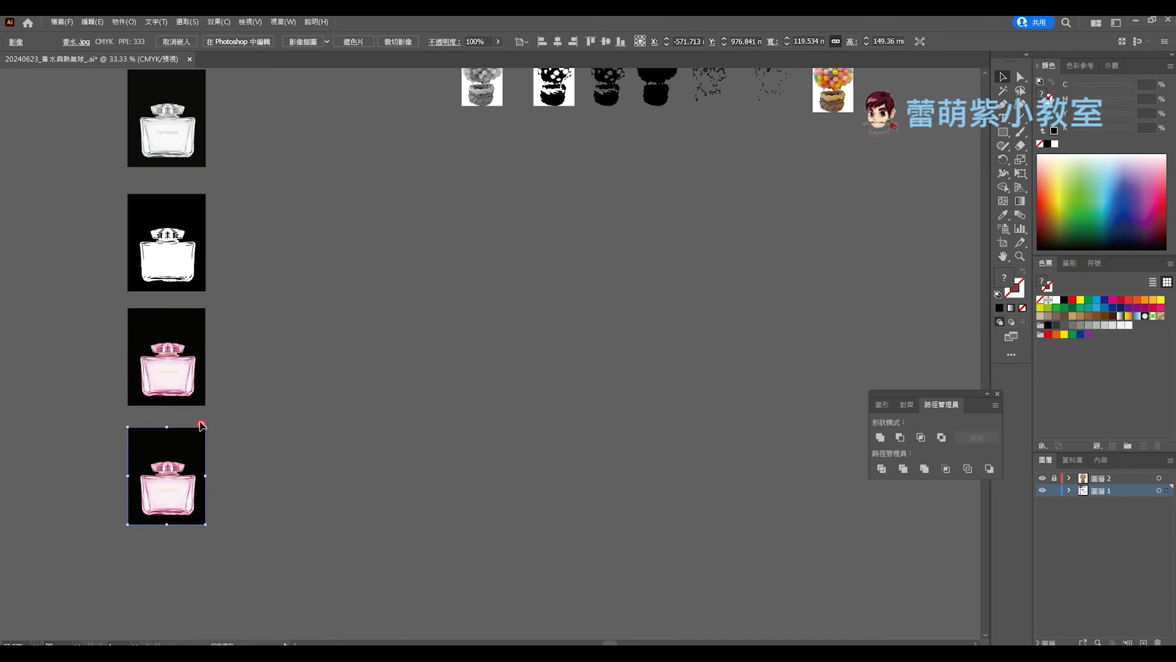
click(328, 41)
click(361, 185)
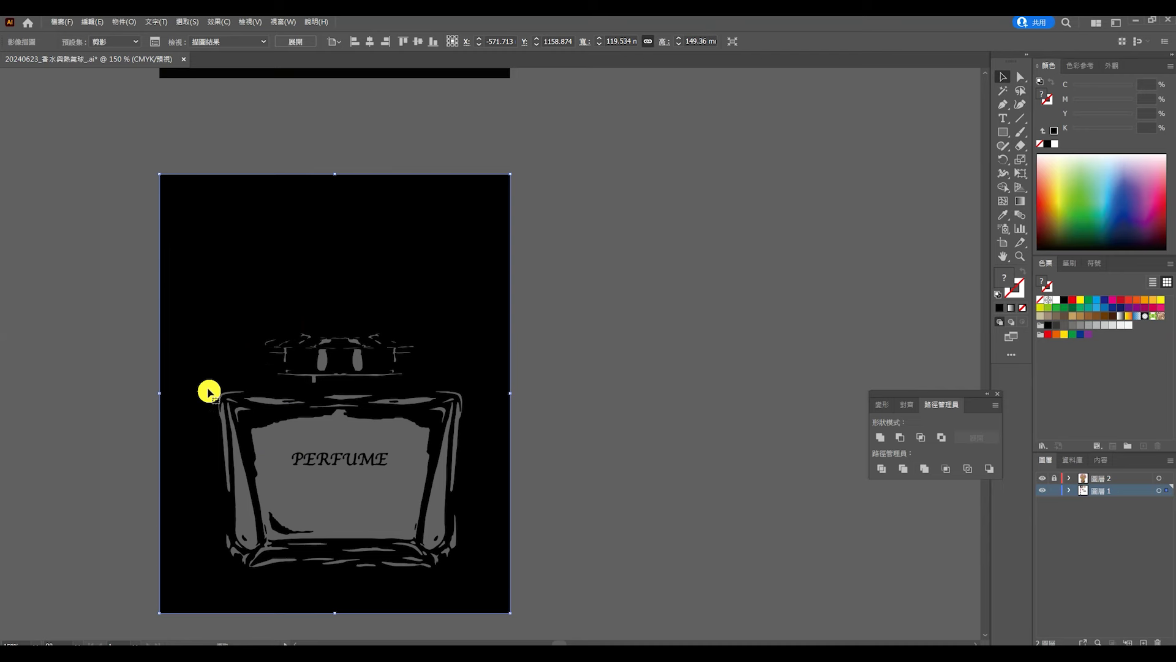
scroll(329, 381, down, 5)
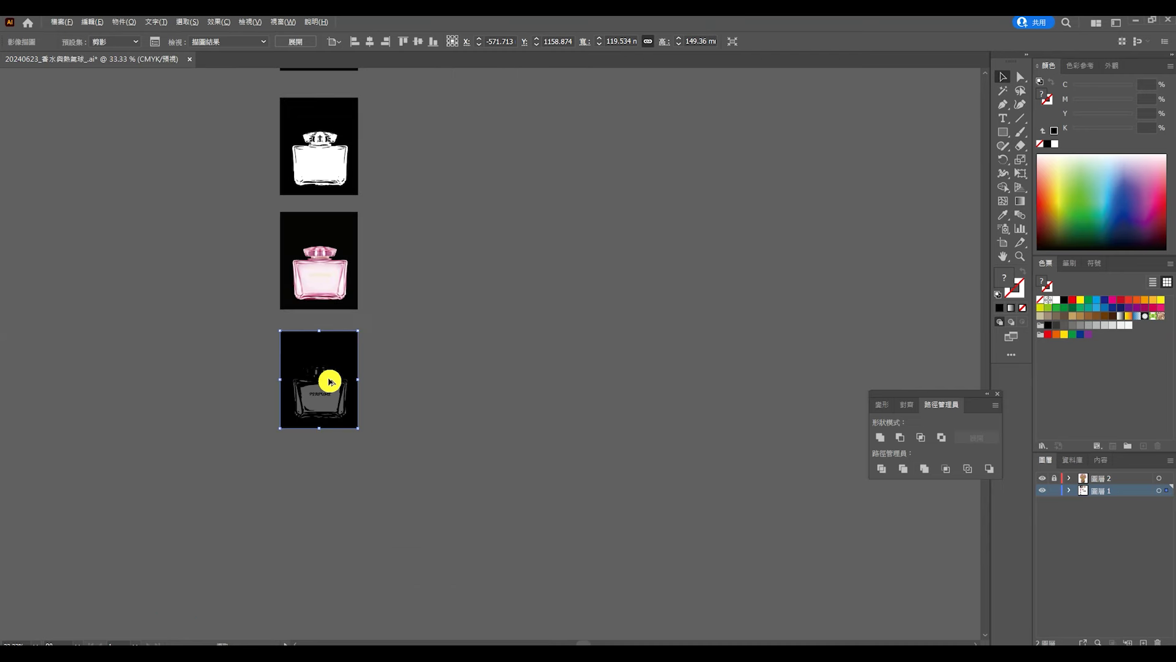
key(ctrl+z)
click(328, 43)
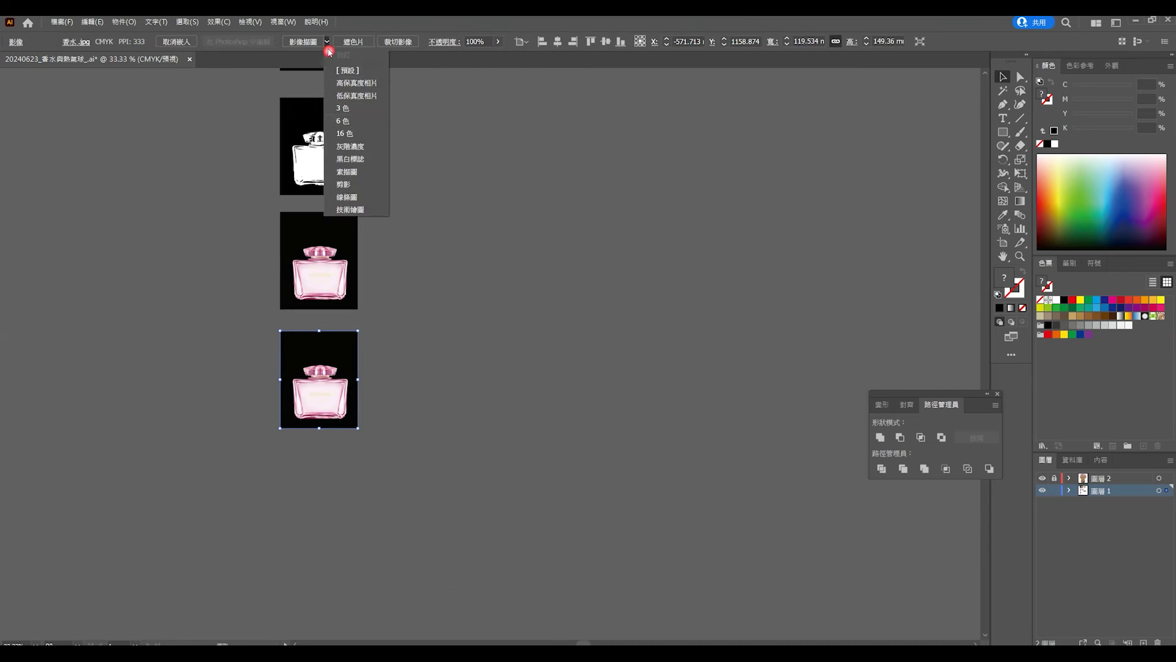
click(360, 198)
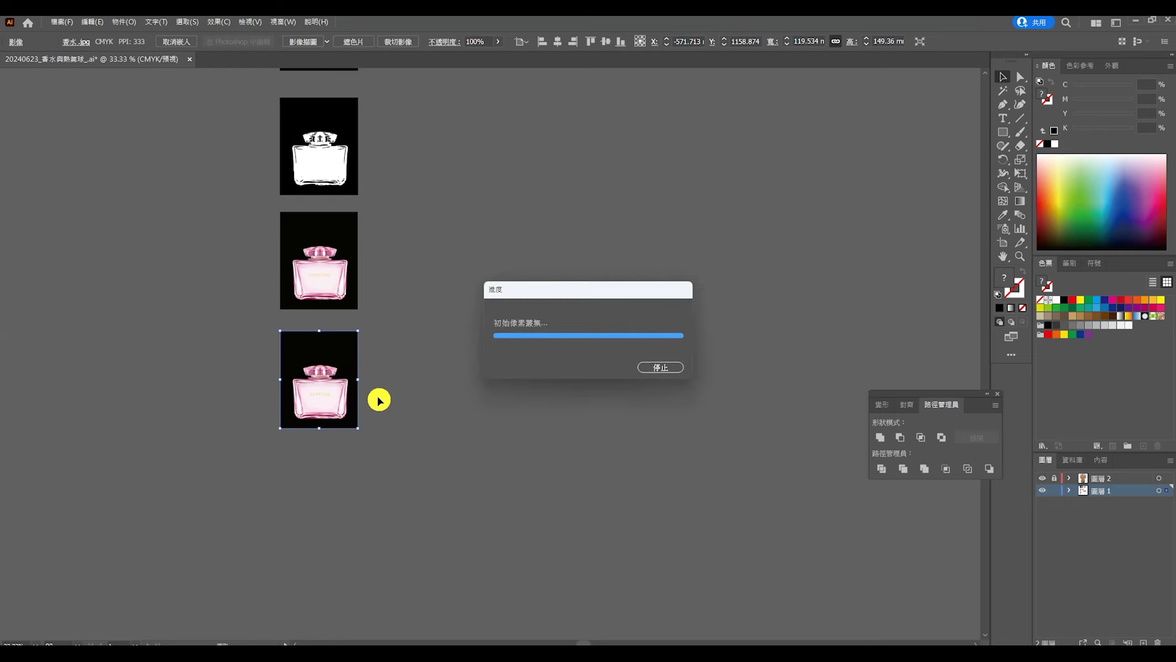
scroll(368, 398, up, 5)
scroll(231, 275, up, 2)
scroll(283, 327, down, 7)
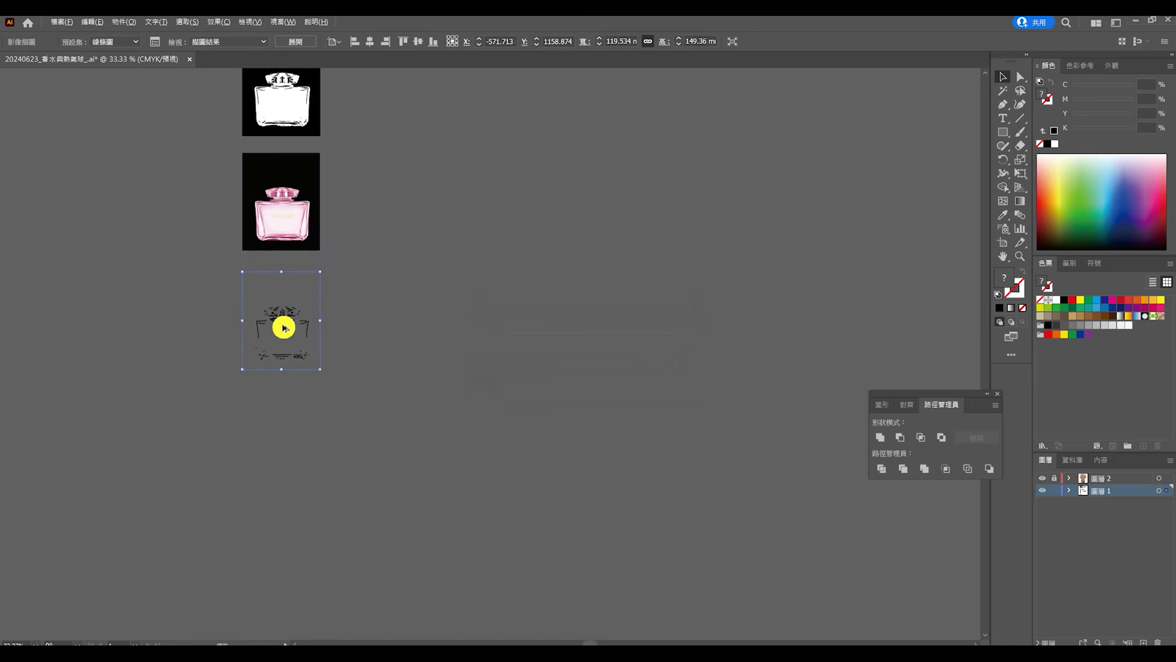
key(ctrl+z)
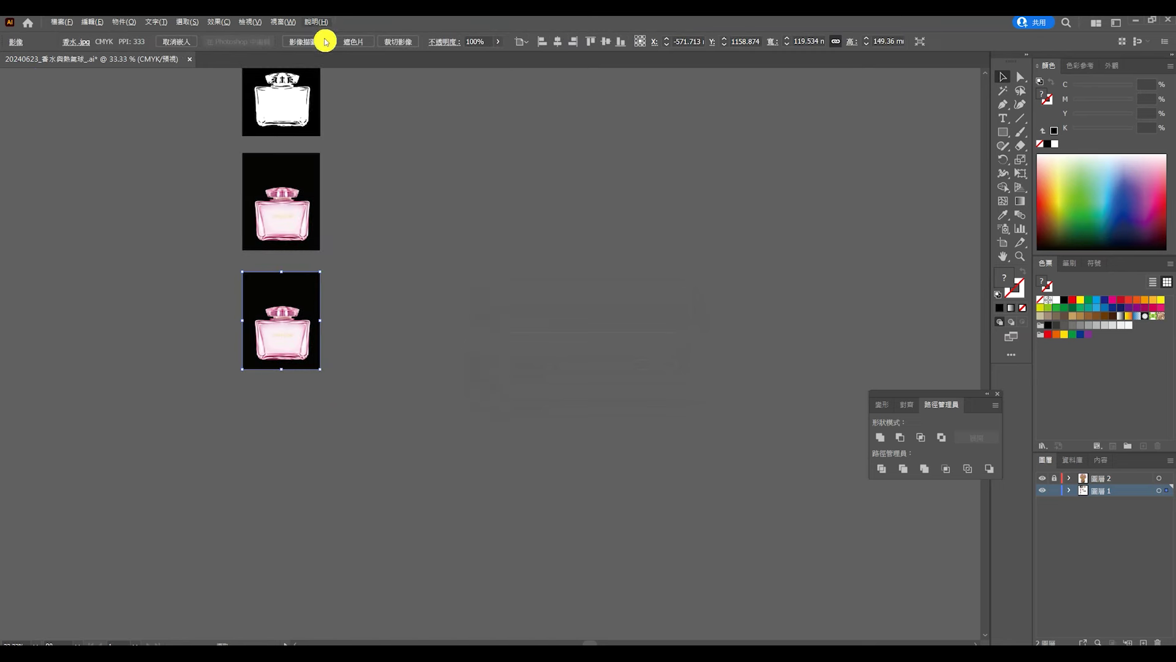
click(325, 42)
right_click(515, 294)
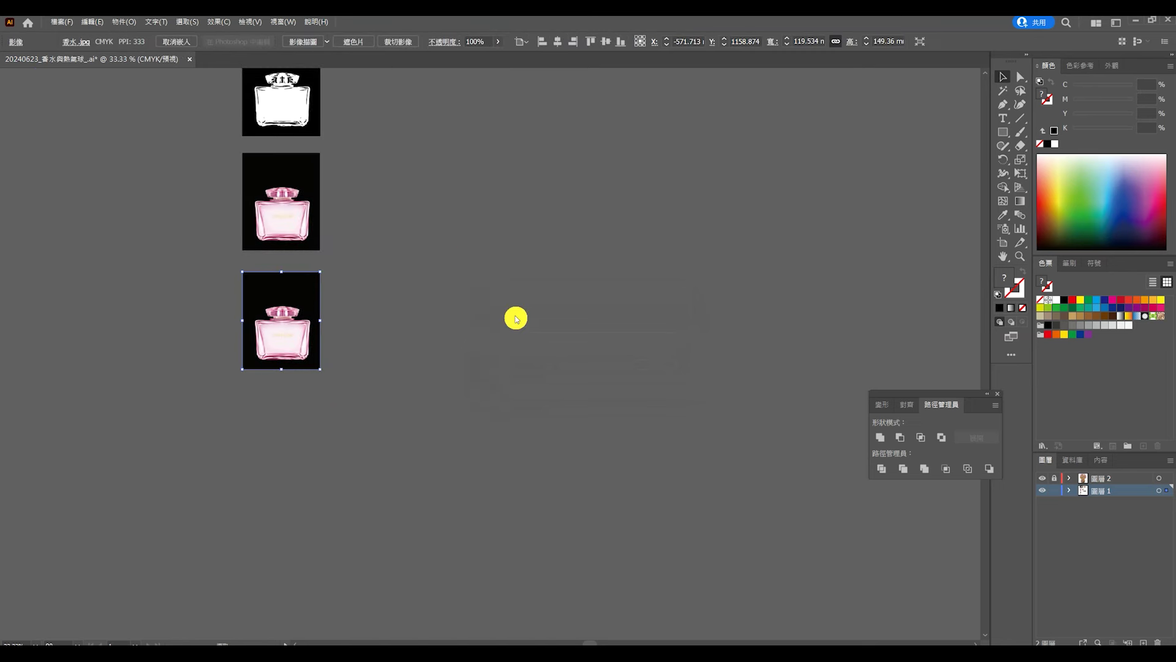
key(ctrl+shift+z)
scroll(337, 342, up, 2)
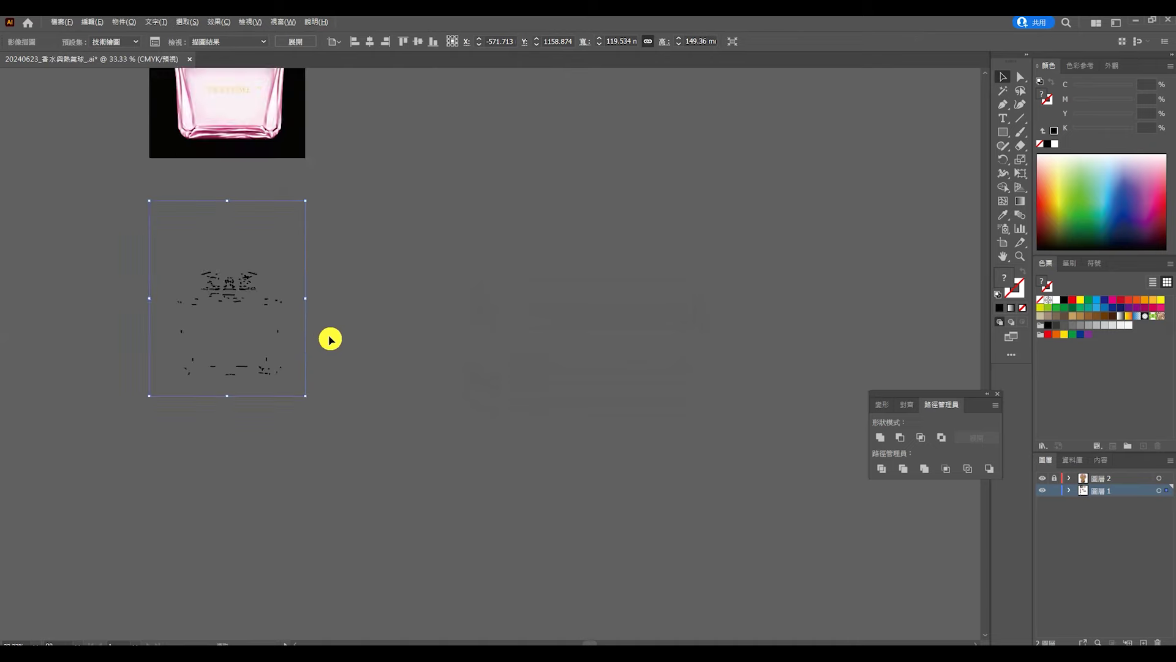
scroll(288, 322, up, 3)
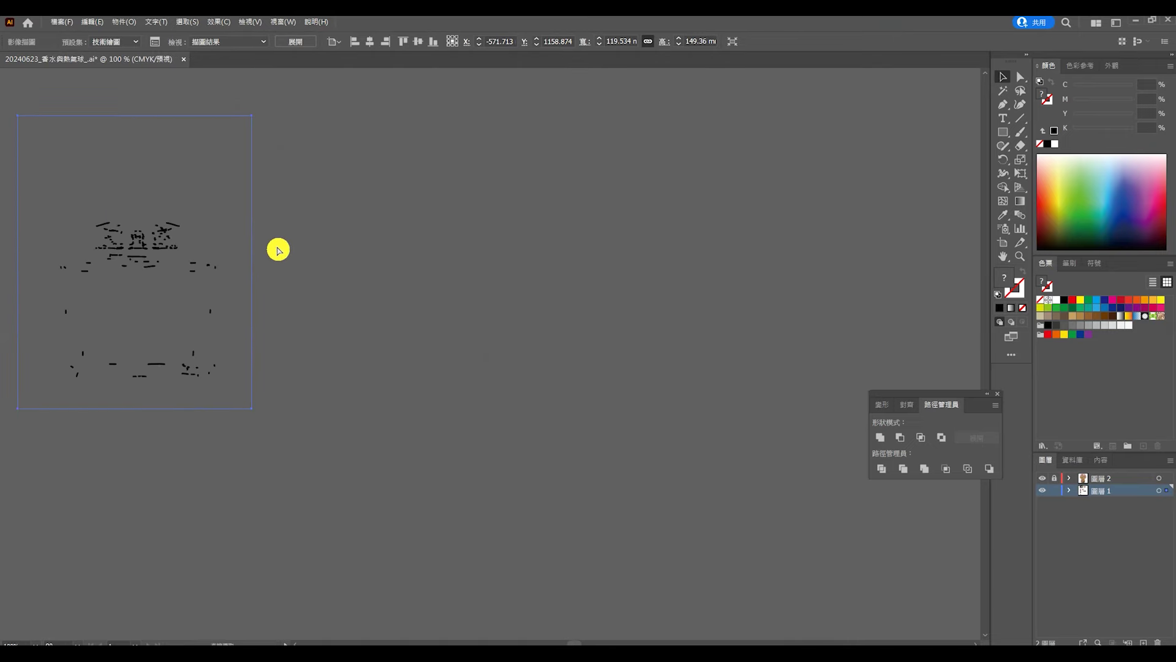
key(ctrl+z)
click(297, 134)
drag(349, 313, 449, 307)
Step: Zoom and pan across the artboards to compare the earlier trace results
scroll(449, 308, down, 4)
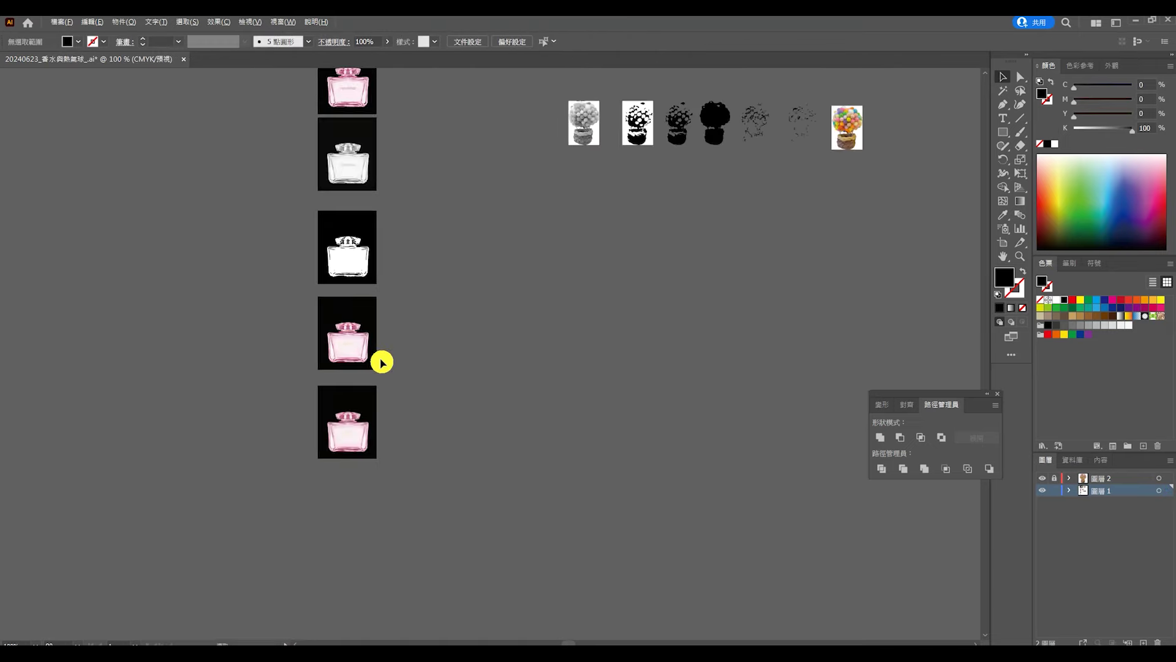
scroll(382, 361, down, 3)
scroll(441, 210, up, 5)
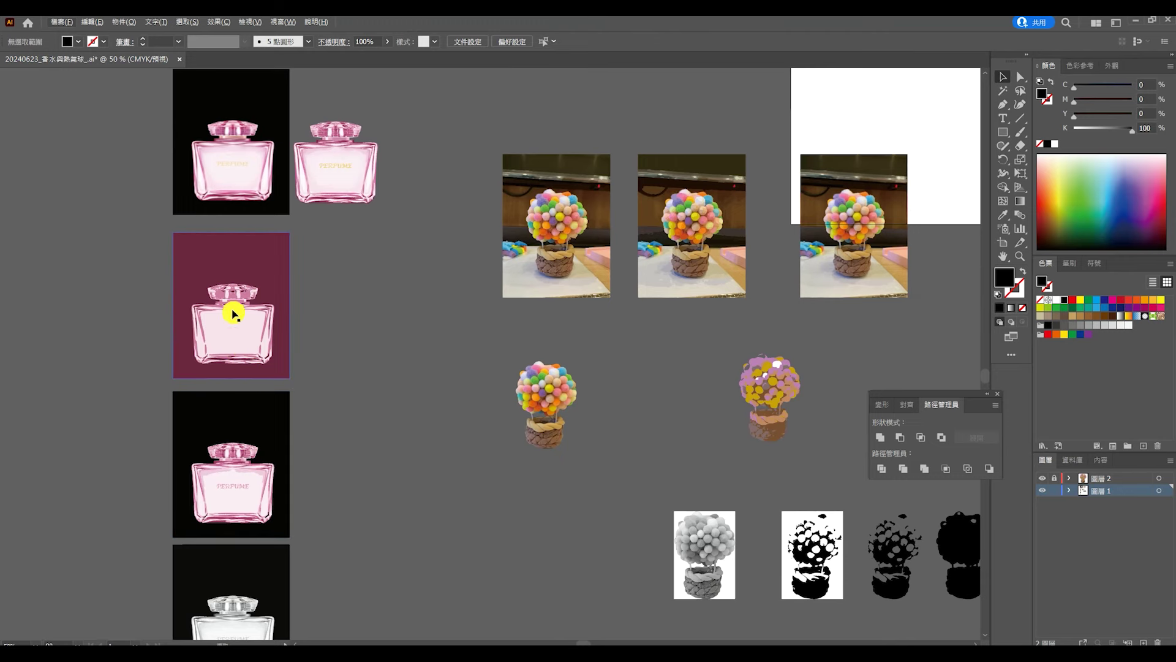
scroll(226, 297, up, 2)
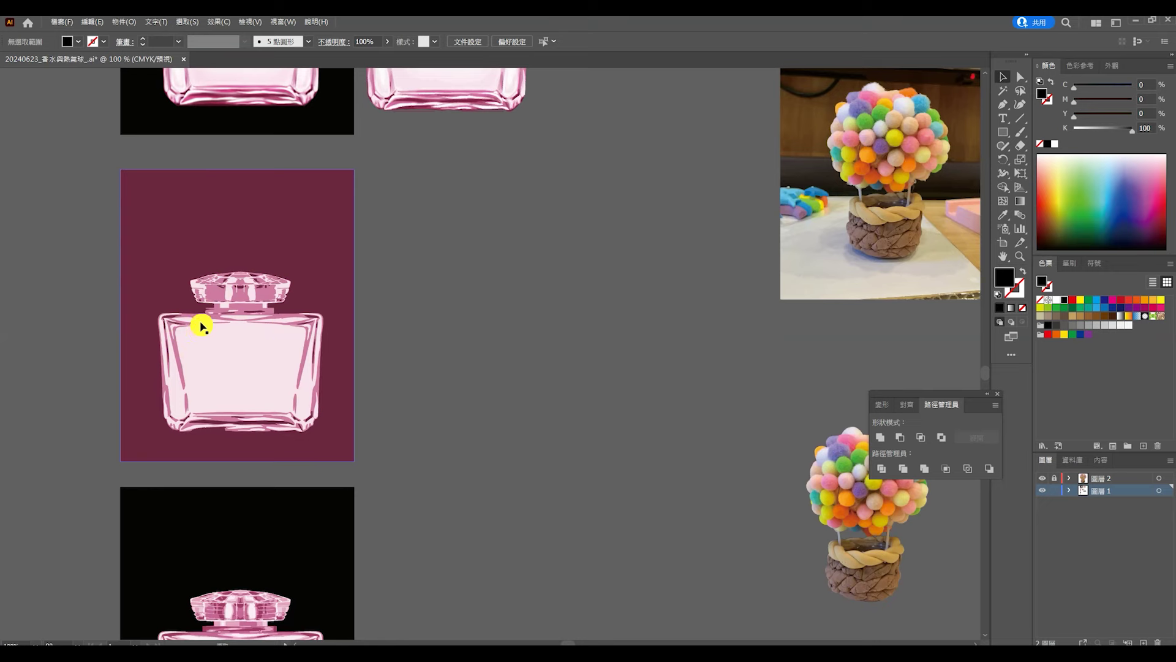
scroll(153, 380, down, 1)
scroll(346, 386, right, 4)
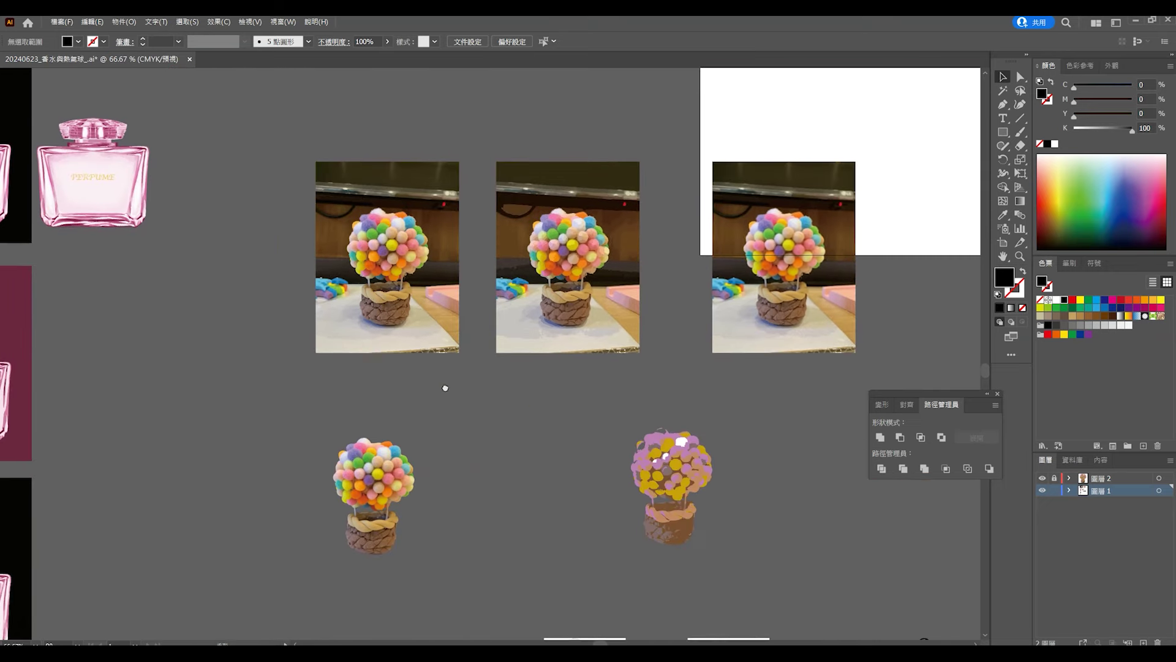
scroll(445, 387, right, 2)
scroll(294, 271, up, 2)
Step: Select the first balloon photo and the cut-out balloon below to inspect their traces
click(317, 270)
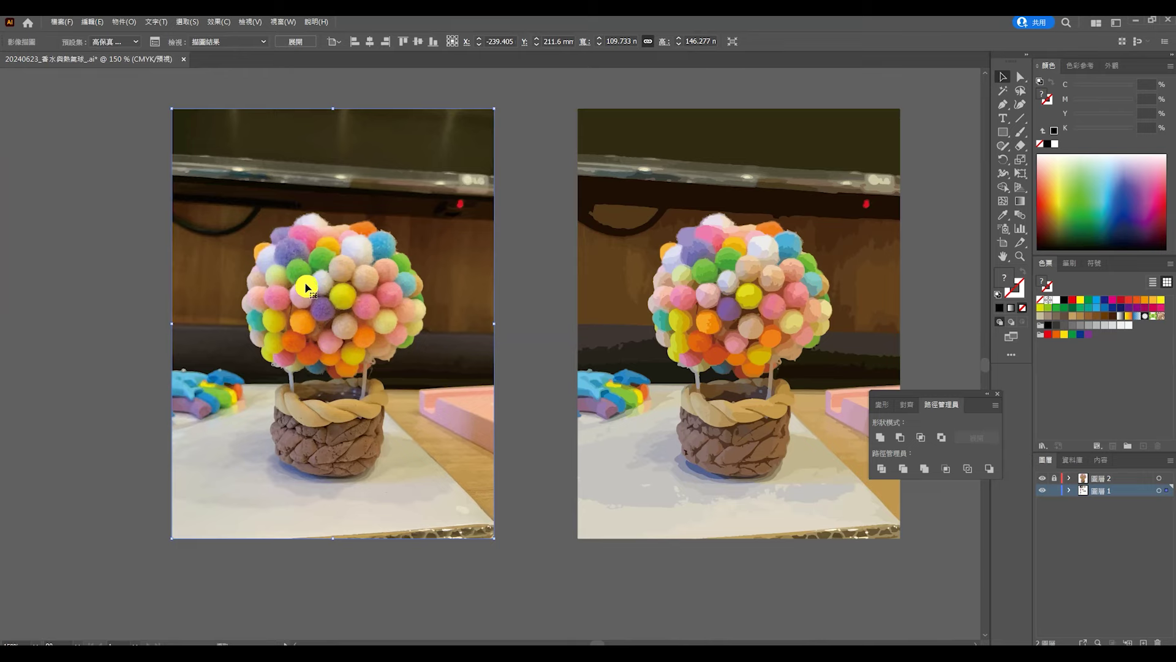
scroll(323, 308, down, 2)
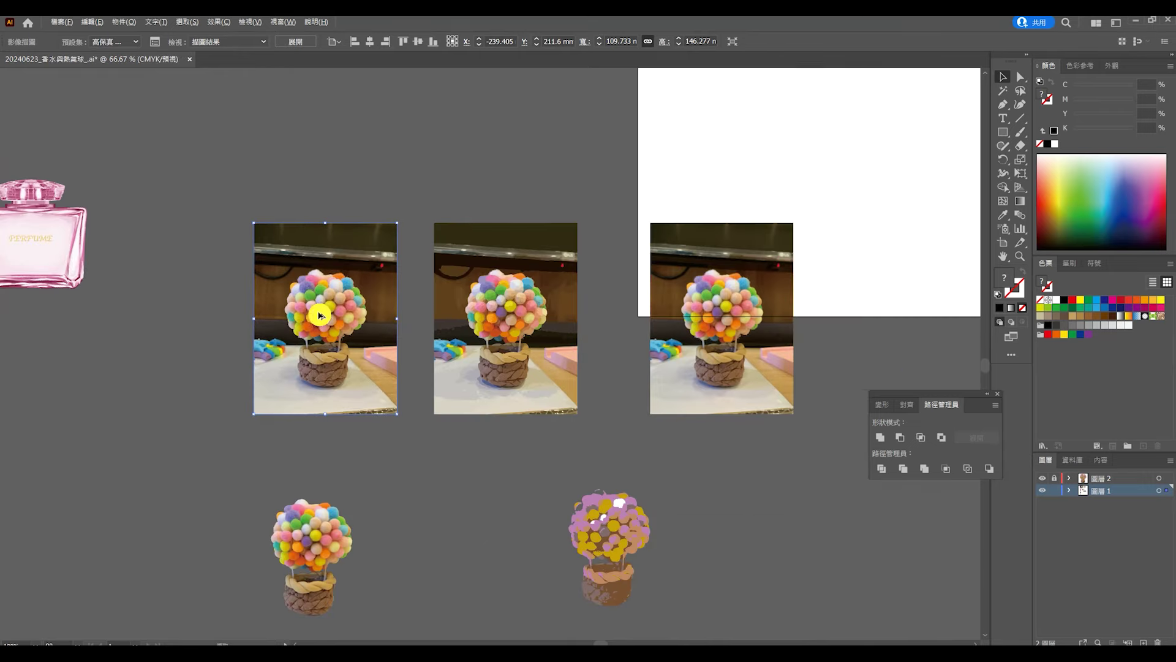
click(336, 548)
scroll(310, 514, up, 3)
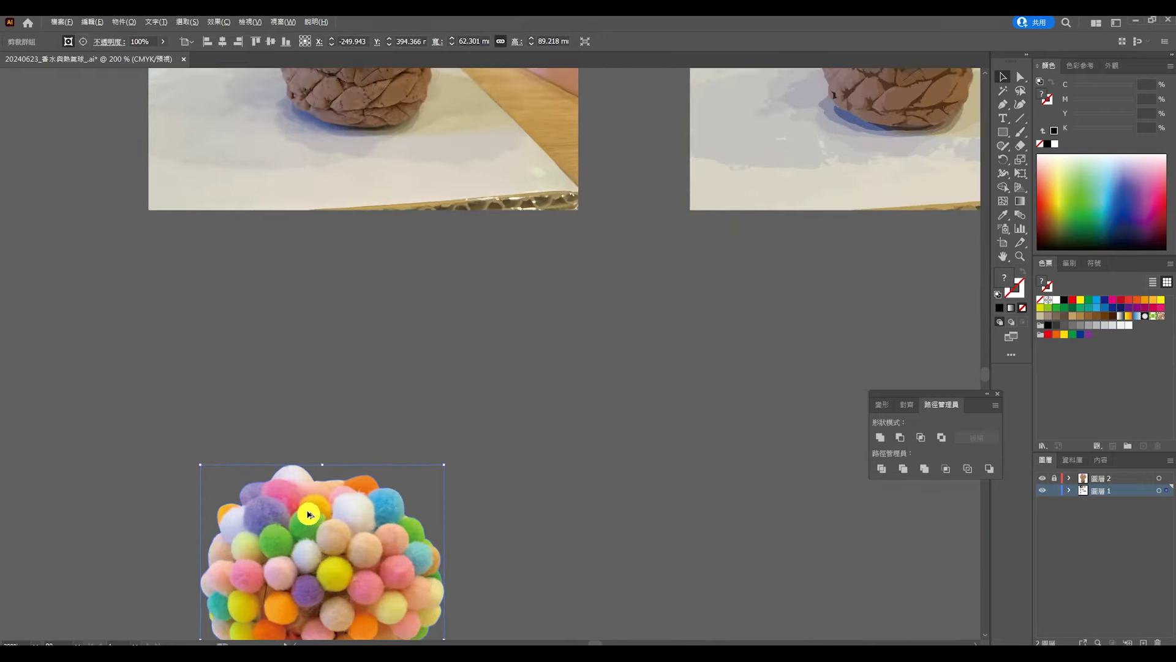
scroll(309, 517, down, 3)
scroll(119, 446, up, 4)
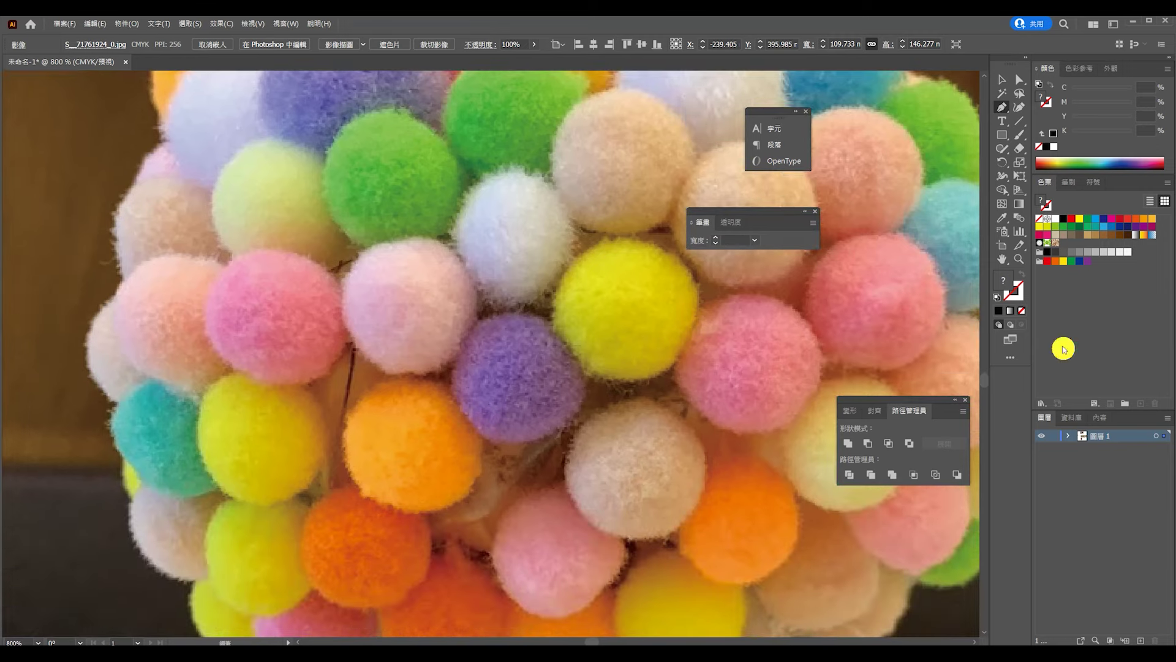
Step: Start the red Pen outline and curve it down the balloon's left pom-pom edge
click(1071, 222)
click(116, 279)
drag(83, 343, 107, 395)
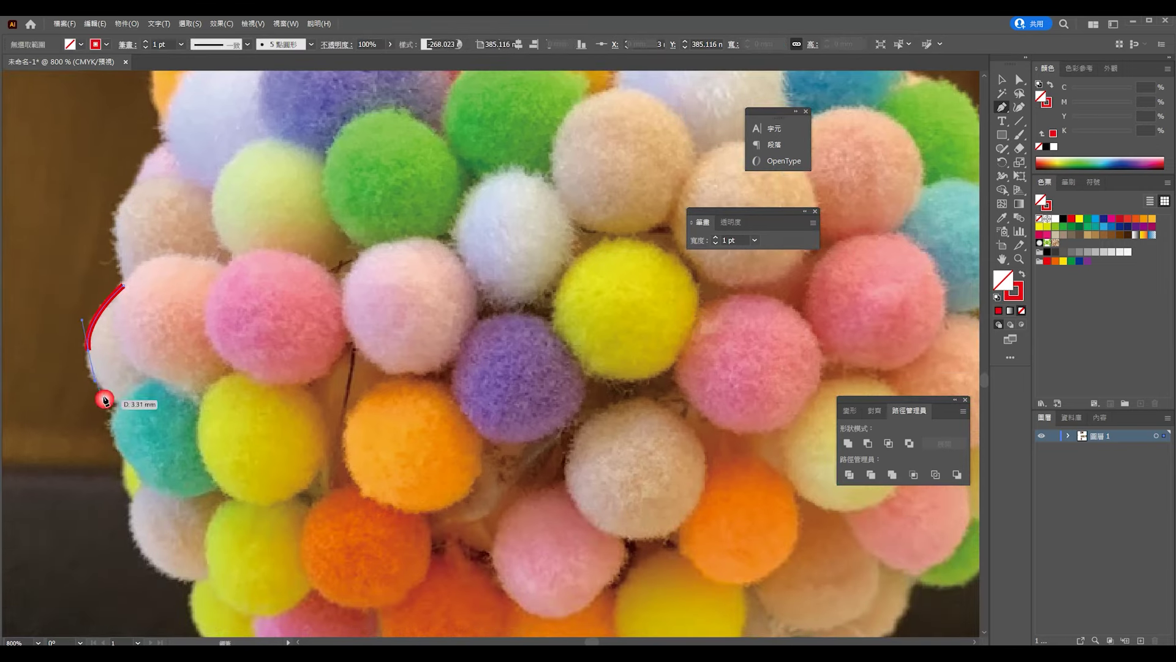
scroll(105, 398, up, 1)
scroll(150, 367, down, 3)
scroll(147, 343, down, 1)
click(125, 276)
scroll(144, 336, down, 3)
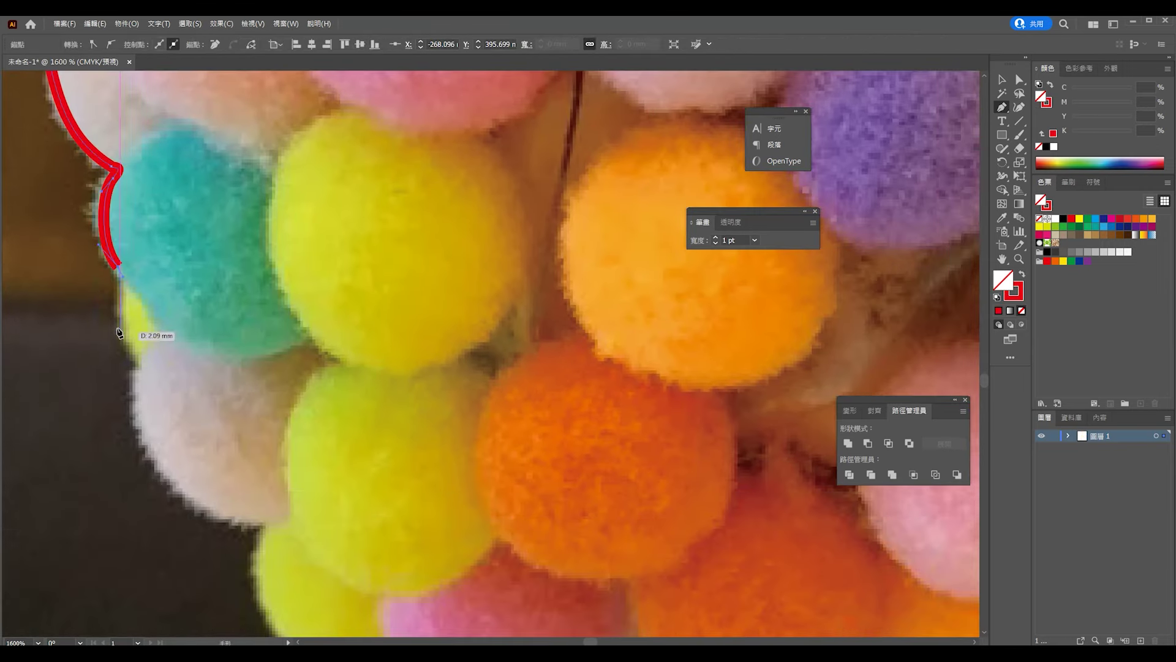
click(135, 355)
scroll(152, 334, down, 2)
click(149, 396)
scroll(159, 414, down, 1)
scroll(158, 415, right, 1)
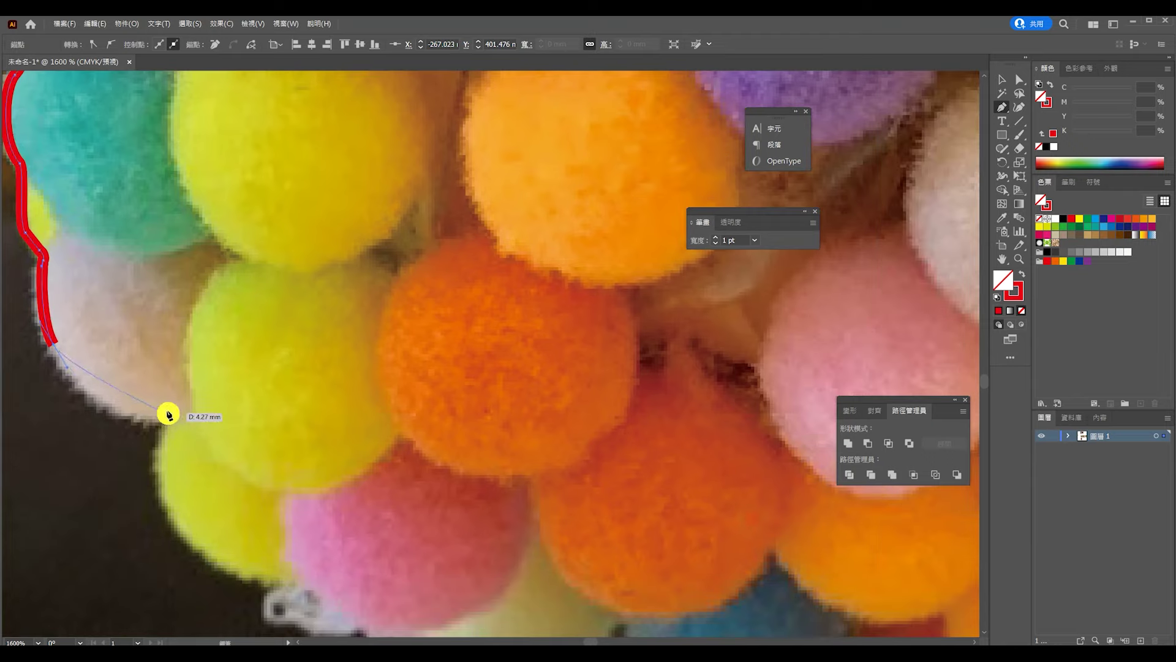
drag(136, 416, 166, 427)
scroll(167, 427, down, 1)
click(110, 392)
scroll(123, 355, down, 3)
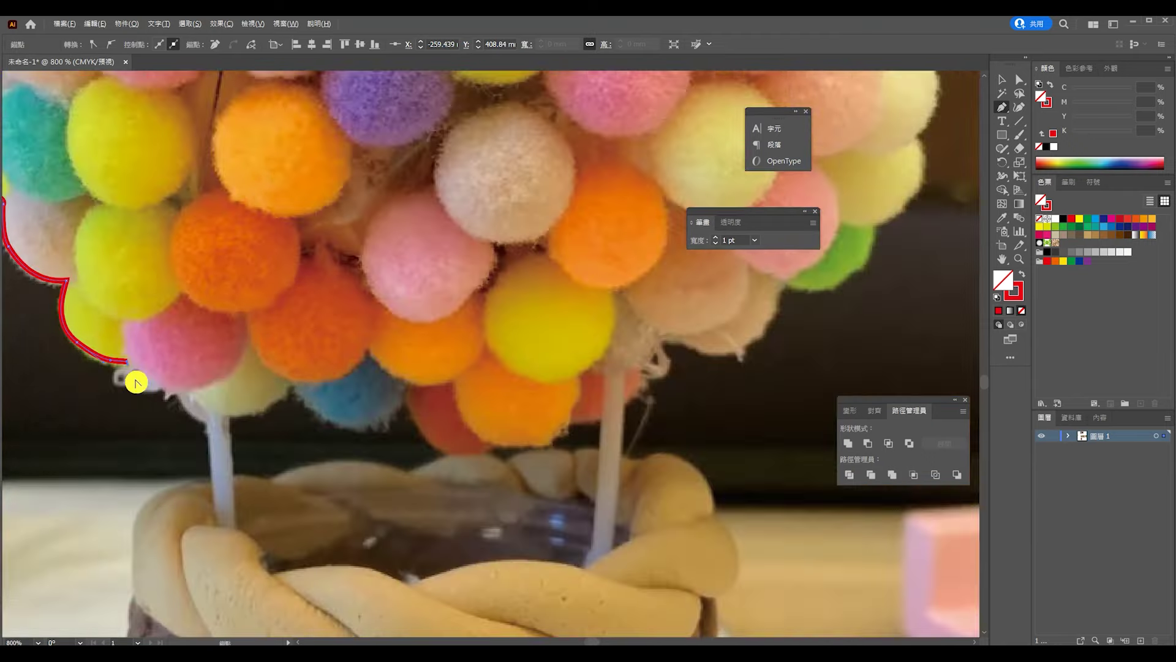
scroll(190, 397, up, 5)
scroll(190, 397, down, 3)
Step: Continue the outline down the stick, onto the basket rim and its left edge
click(202, 412)
scroll(184, 380, down, 3)
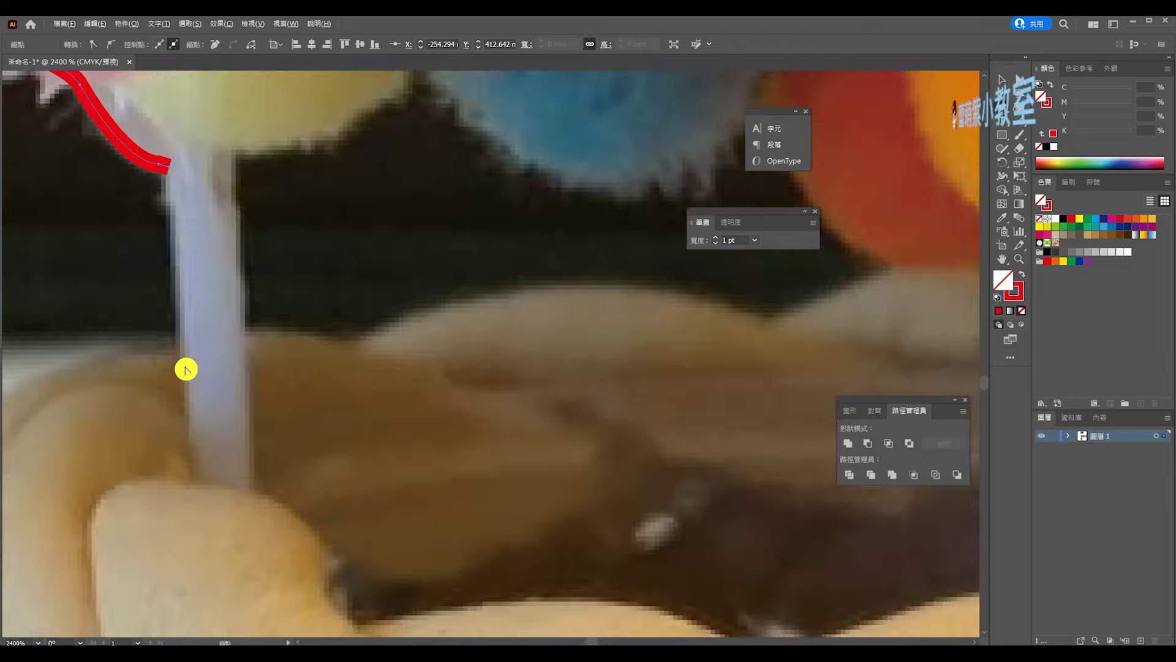
drag(312, 230, 282, 238)
scroll(270, 231, up, 3)
scroll(205, 304, down, 3)
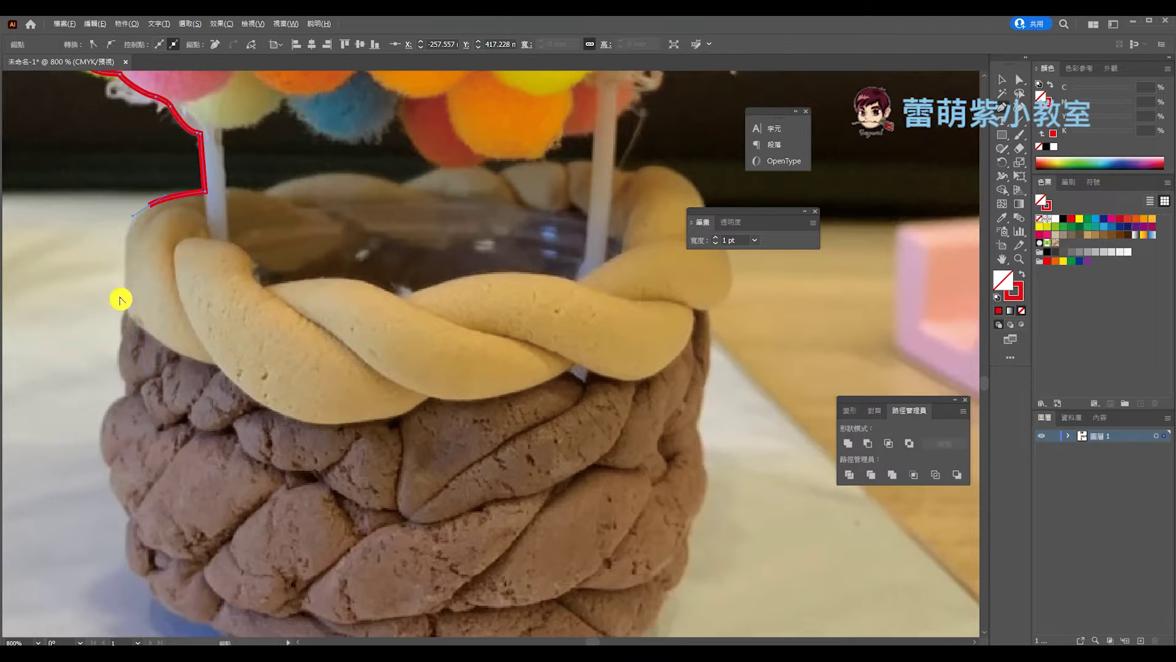
drag(133, 215, 118, 231)
scroll(131, 315, up, 4)
scroll(131, 307, down, 2)
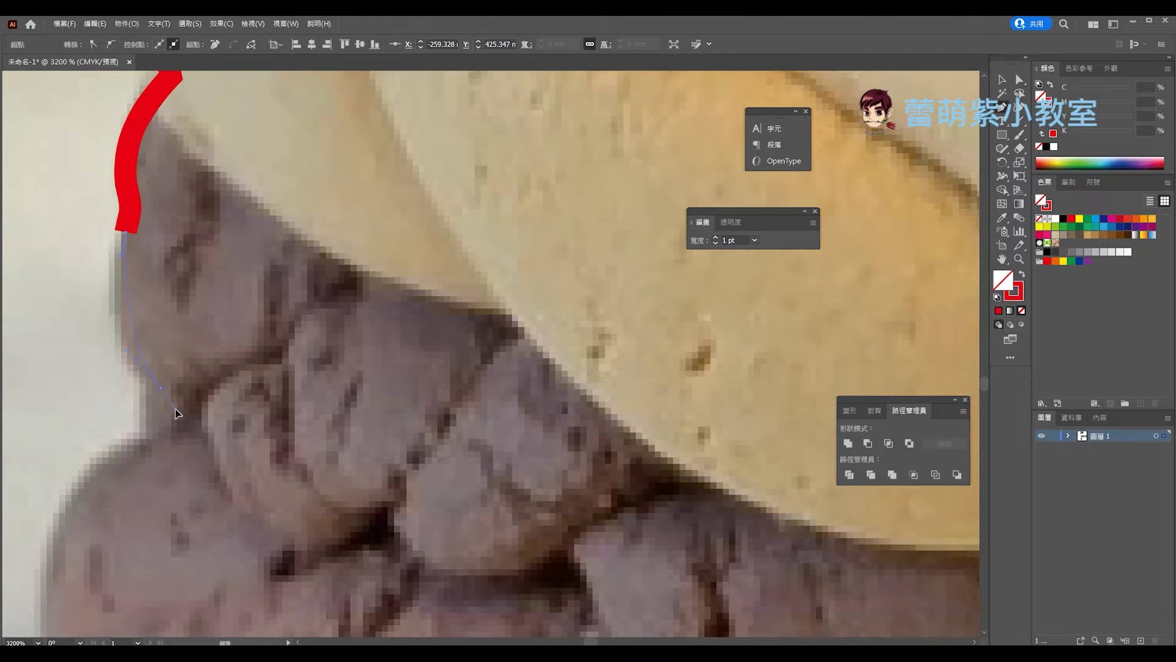
drag(160, 387, 179, 404)
scroll(179, 404, down, 3)
scroll(178, 394, up, 2)
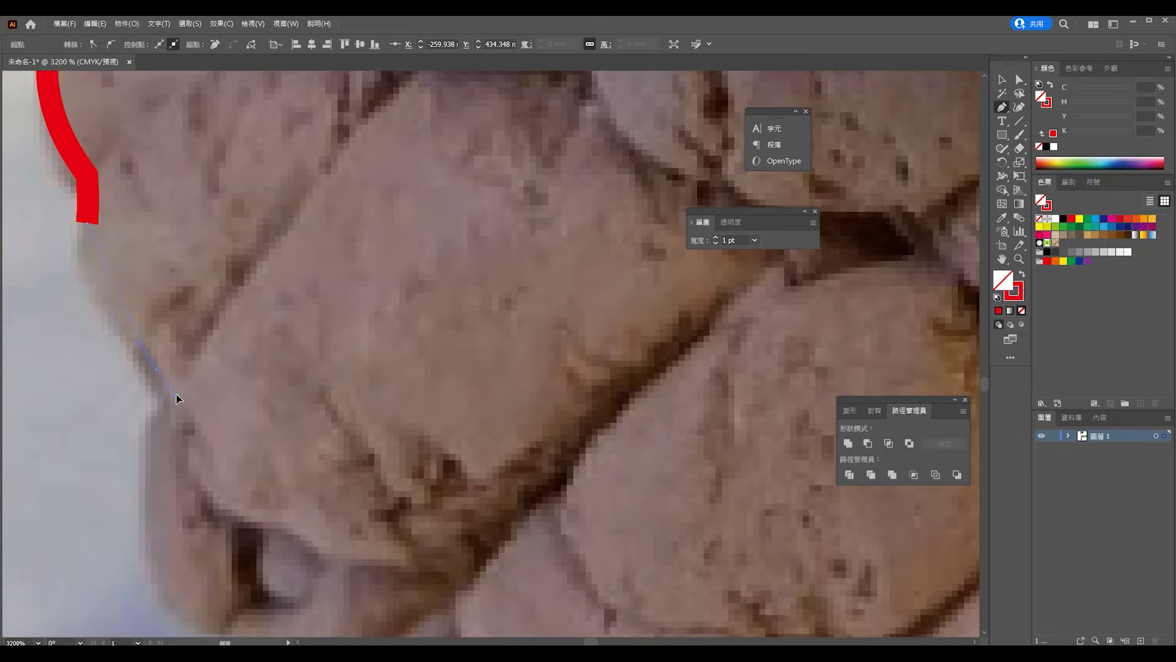
scroll(167, 422, up, 1)
Step: Run the outline around the basket's bottom, bending it along the base
click(233, 467)
scroll(337, 423, down, 3)
click(394, 498)
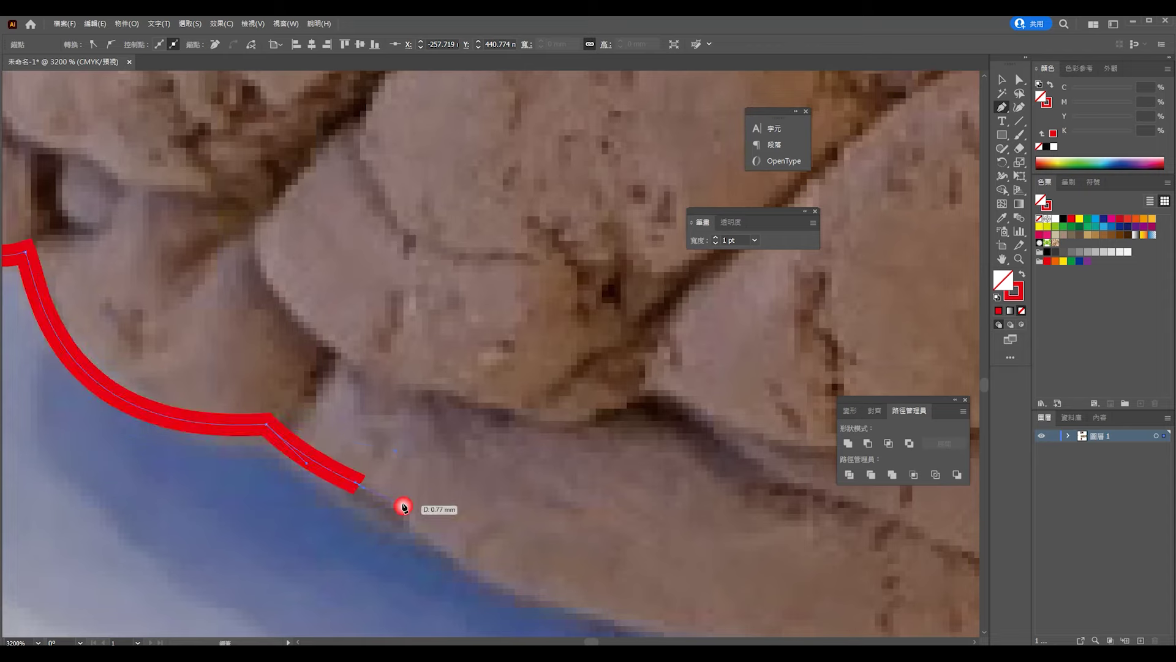
scroll(407, 505, down, 3)
drag(487, 475, 674, 486)
scroll(674, 486, down, 4)
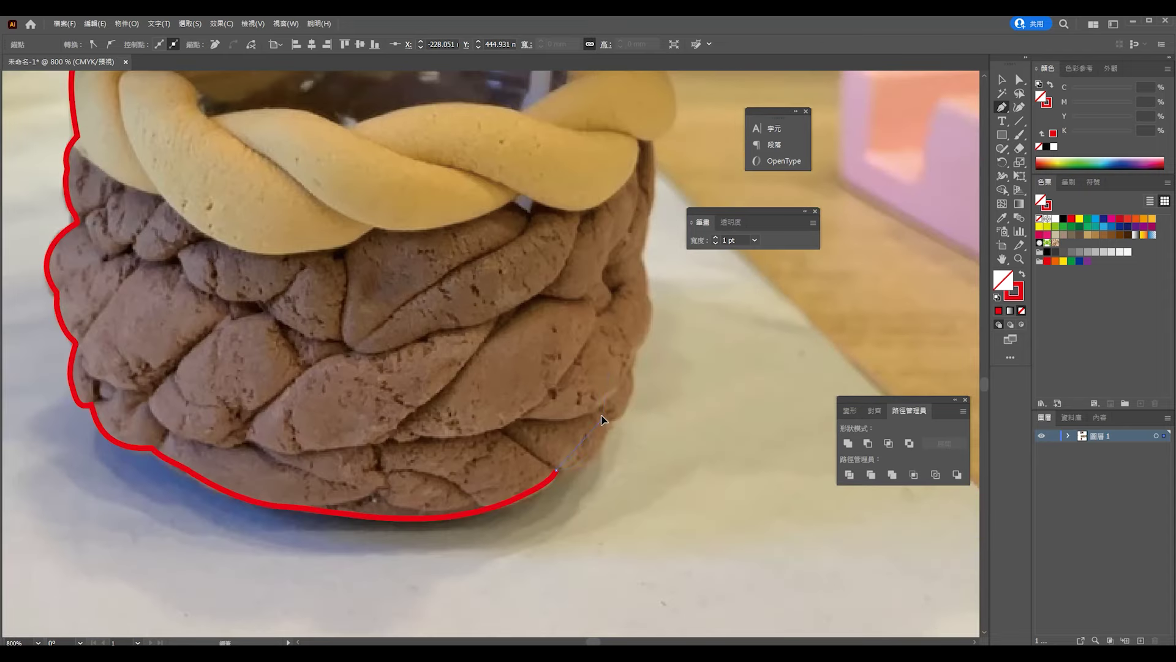
scroll(628, 359, up, 1)
Step: Carry the outline up the basket's right side, around the dough lobe and up the stem
click(530, 538)
click(539, 421)
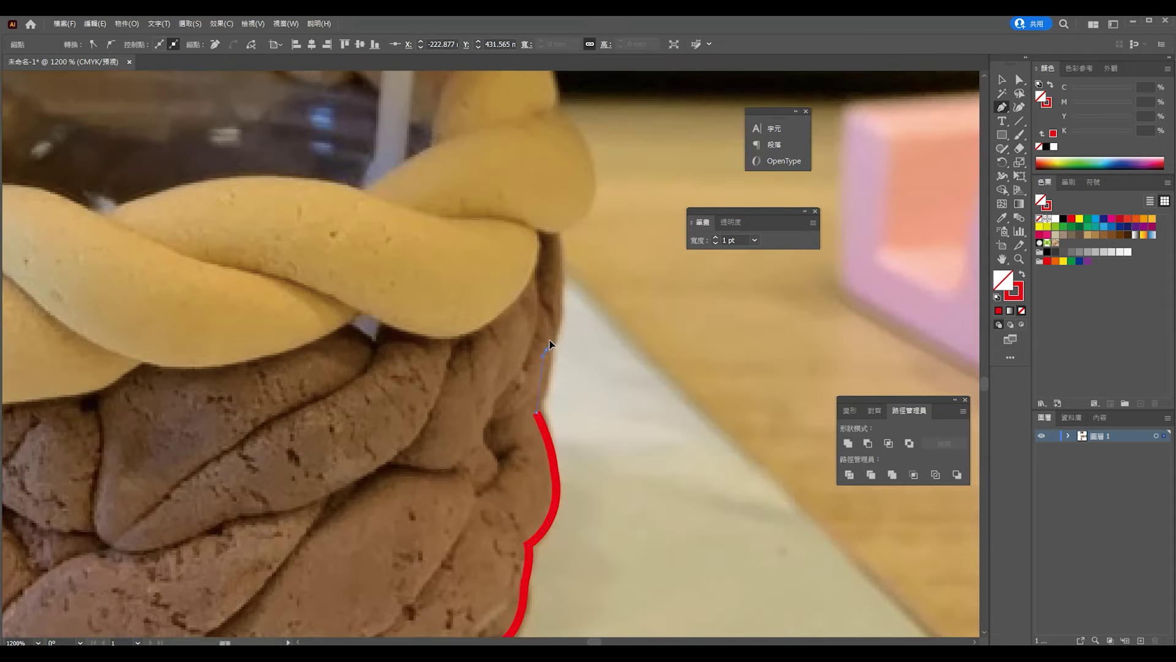
scroll(540, 340, up, 2)
click(541, 378)
drag(538, 257, 518, 264)
scroll(453, 294, up, 3)
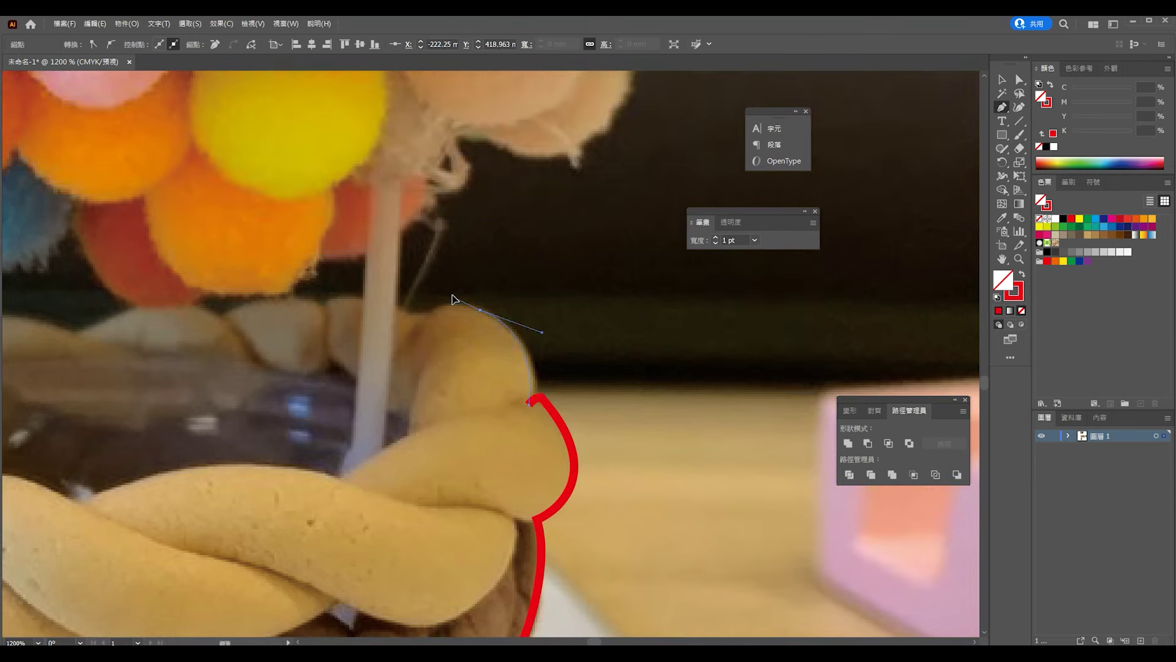
mouse_move(432, 315)
mouse_down()
mouse_move(409, 317)
mouse_move(531, 299)
mouse_up()
scroll(409, 317, up, 2)
click(407, 304)
scroll(421, 269, up, 2)
Step: Trace the red outline up the stem and around the right-side pom-poms
click(440, 361)
scroll(500, 276, up, 2)
click(443, 308)
scroll(487, 324, up, 2)
scroll(507, 337, up, 2)
scroll(484, 306, up, 2)
click(495, 454)
click(512, 317)
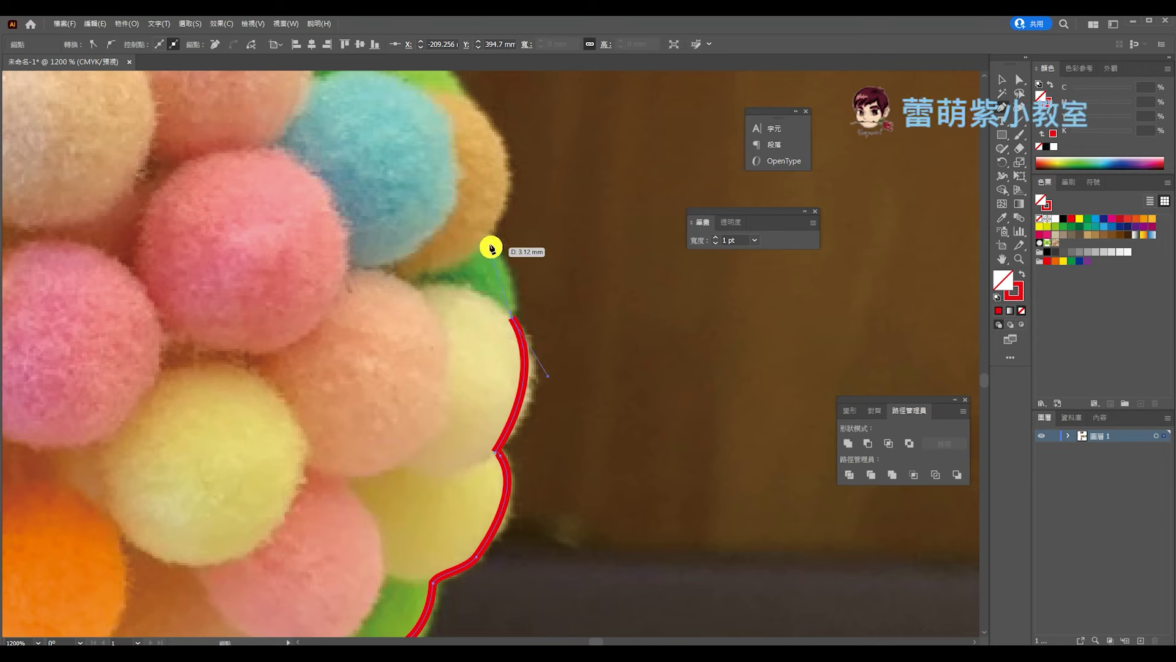
drag(489, 241, 478, 233)
scroll(479, 233, up, 4)
click(434, 268)
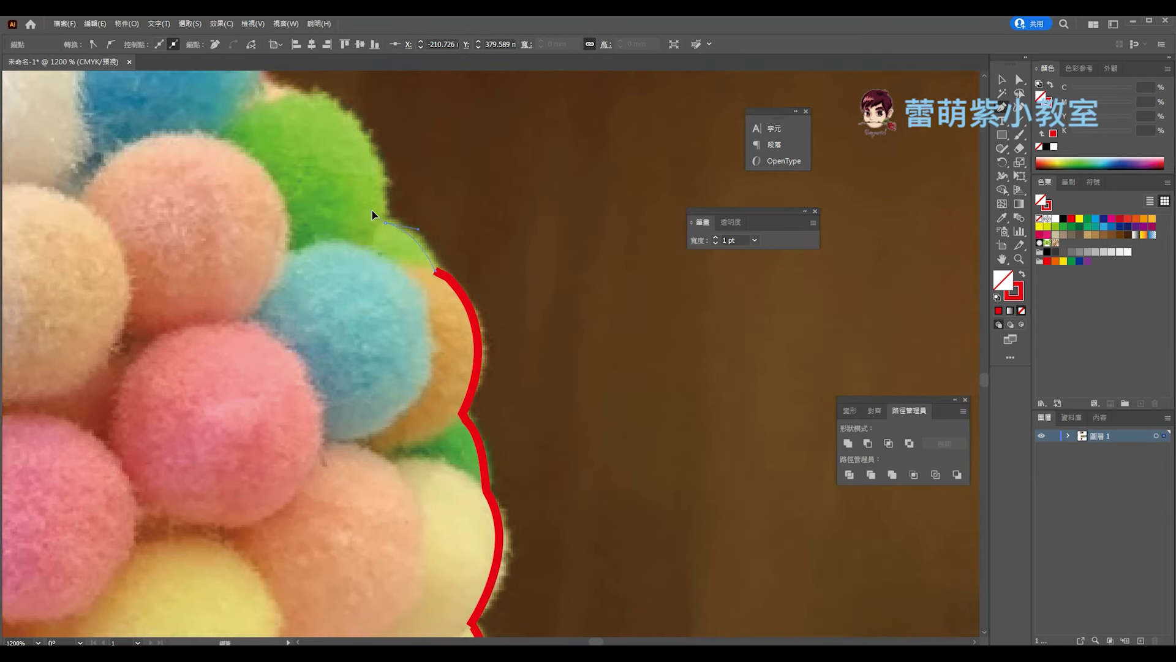
Step: Curve the outline over the blue and orange pom-poms at the top
scroll(375, 217, up, 2)
drag(335, 221, 294, 220)
scroll(321, 221, up, 3)
scroll(295, 202, up, 2)
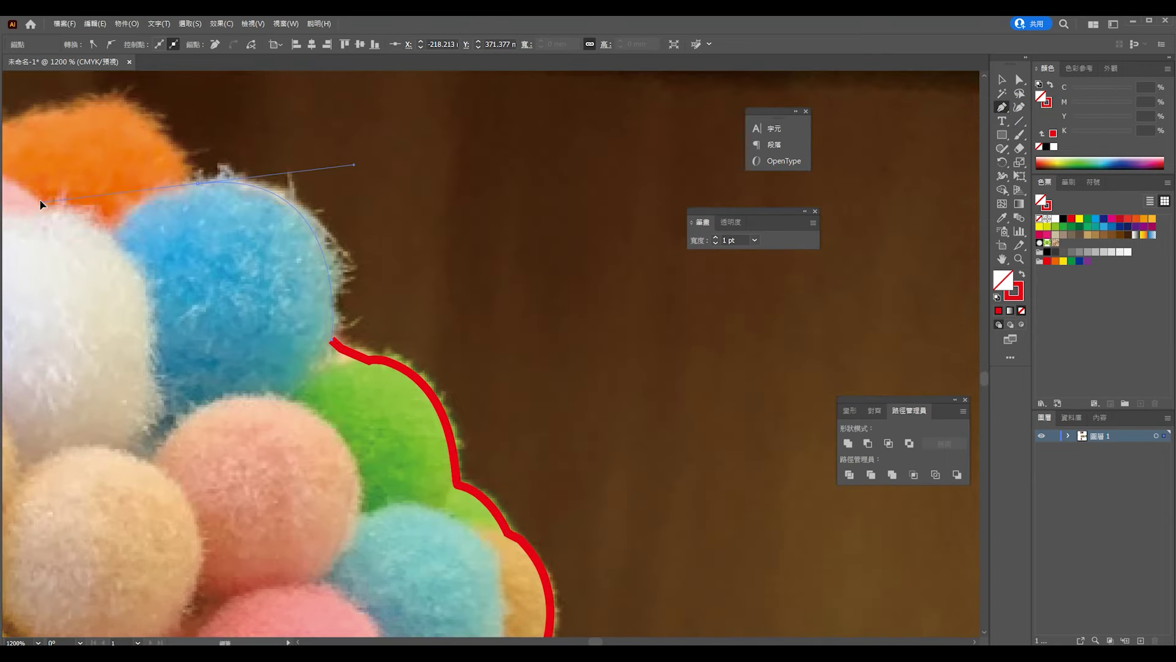
click(184, 187)
drag(178, 190, 526, 289)
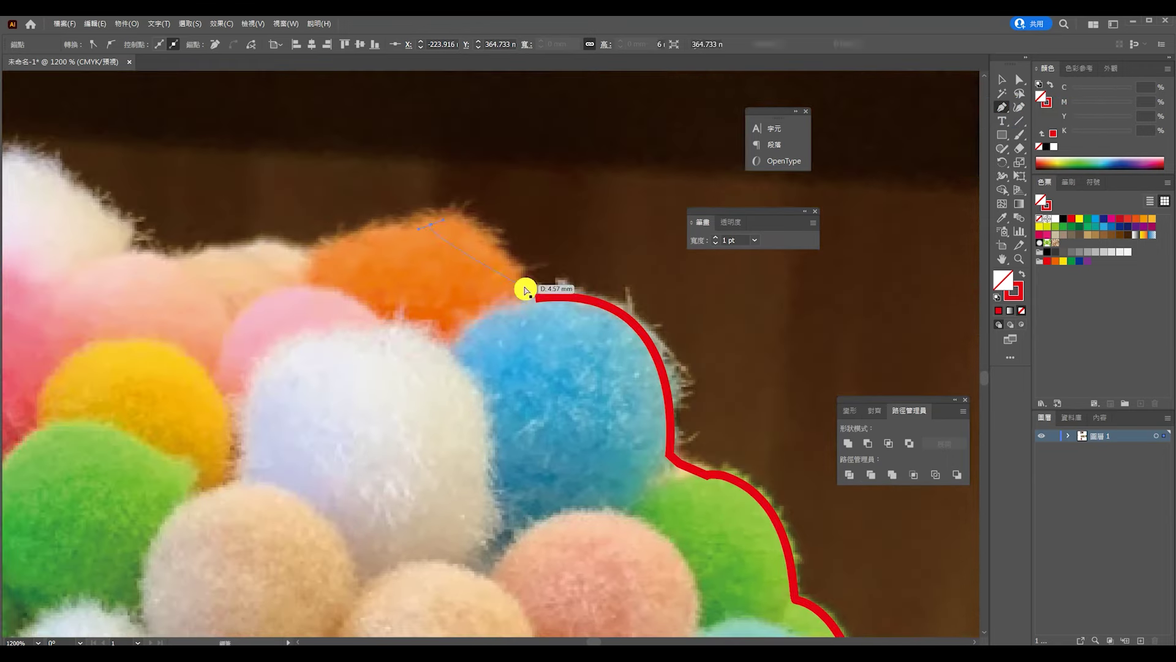
click(438, 214)
click(318, 253)
scroll(319, 252, left, 3)
drag(385, 288, 358, 312)
Step: Carry the outline over the pink, white and purple pom-poms, redoing one misplaced anchor
click(319, 285)
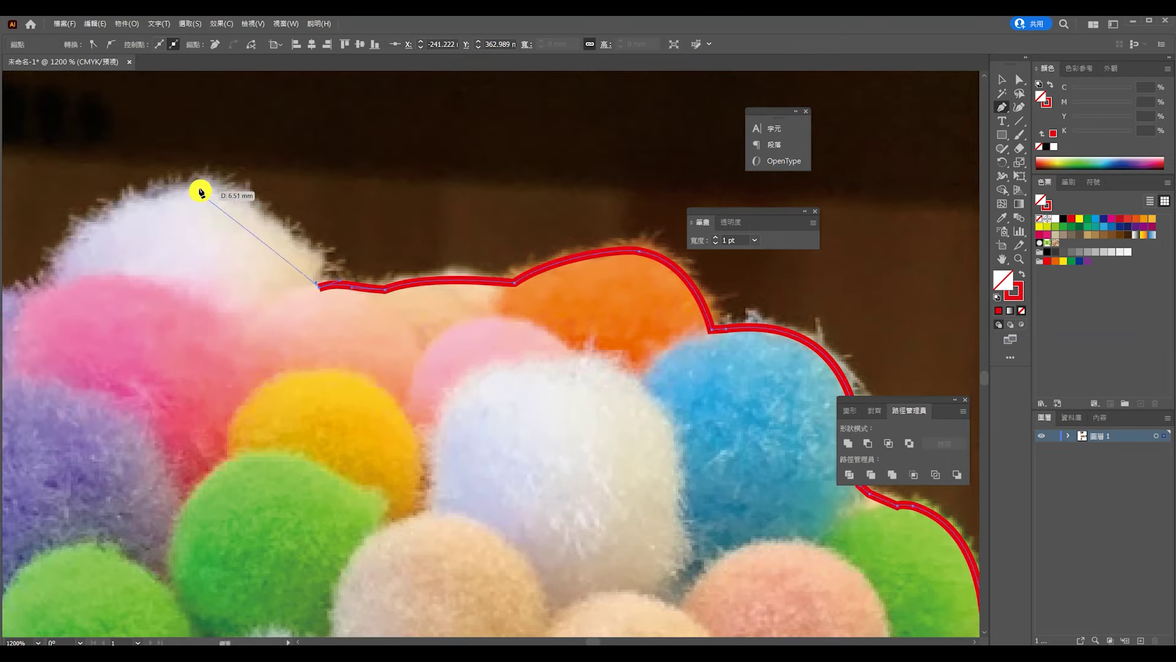
drag(197, 189, 123, 184)
scroll(154, 184, left, 5)
drag(360, 288, 325, 302)
scroll(325, 302, left, 5)
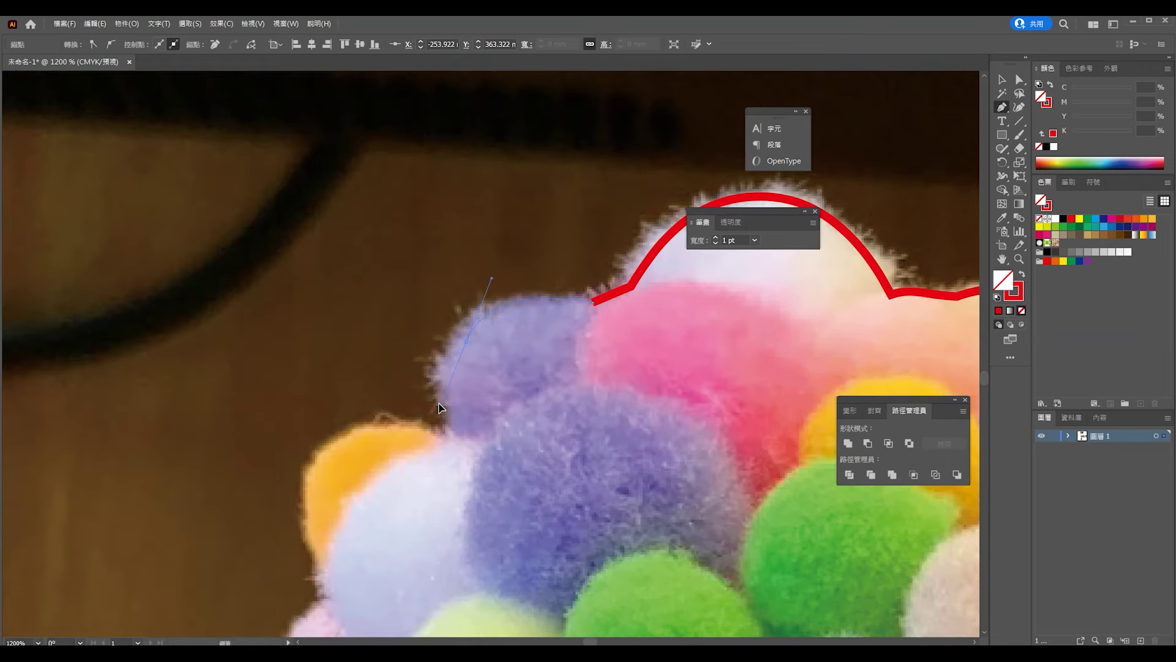
drag(459, 336, 459, 415)
key(ctrl+z)
drag(451, 334, 476, 455)
click(451, 441)
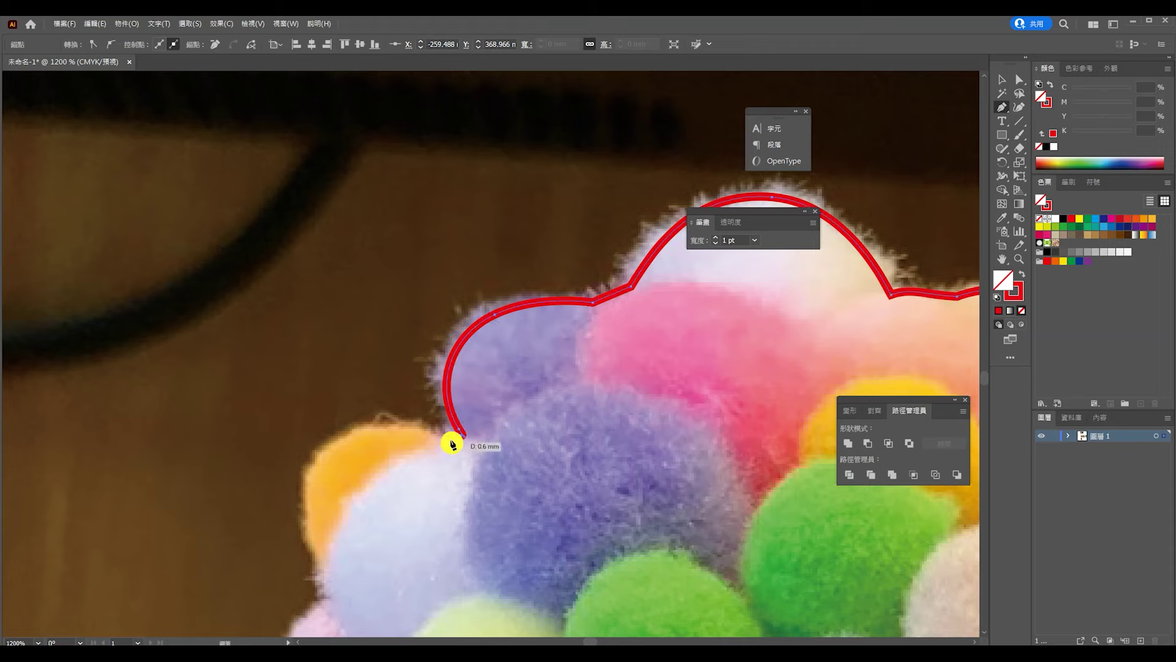
drag(377, 434, 361, 435)
Step: Bring the outline down the left side of the pom-poms toward the basket
scroll(354, 467, down, 3)
scroll(355, 467, left, 1)
drag(340, 381, 313, 521)
scroll(343, 417, down, 2)
click(364, 423)
scroll(362, 423, down, 2)
click(322, 392)
scroll(324, 398, down, 3)
scroll(313, 521, down, 5)
Step: Trace the red outline along the basket rim
scroll(329, 412, up, 4)
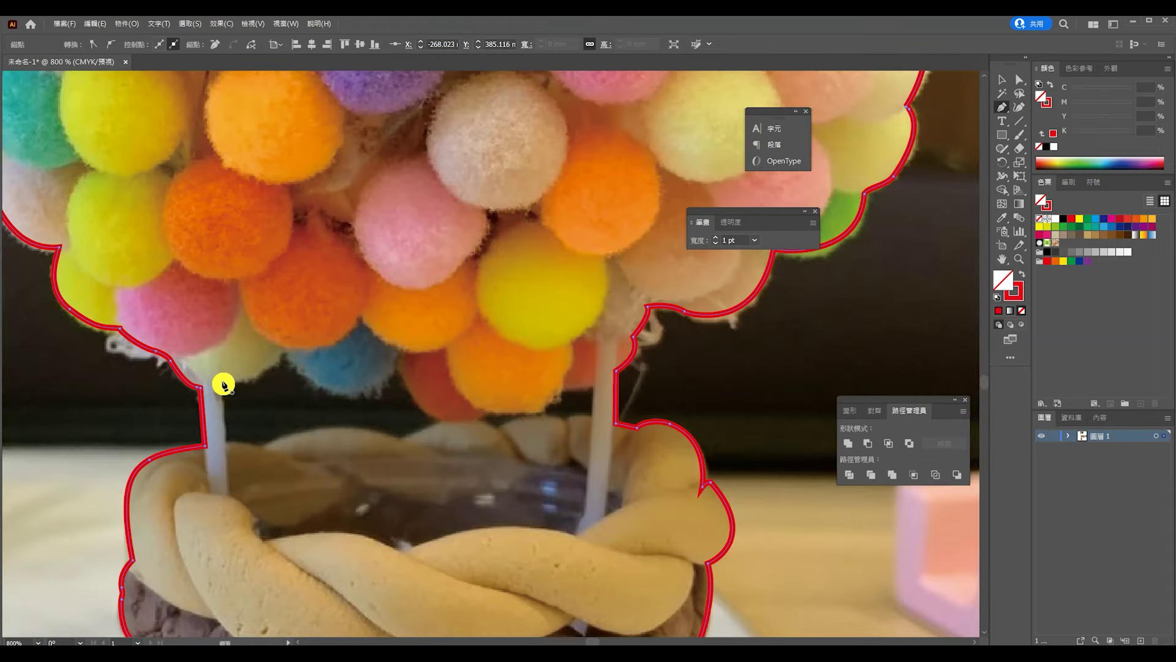
click(159, 446)
drag(212, 427, 240, 424)
click(302, 436)
click(341, 417)
drag(296, 363, 284, 368)
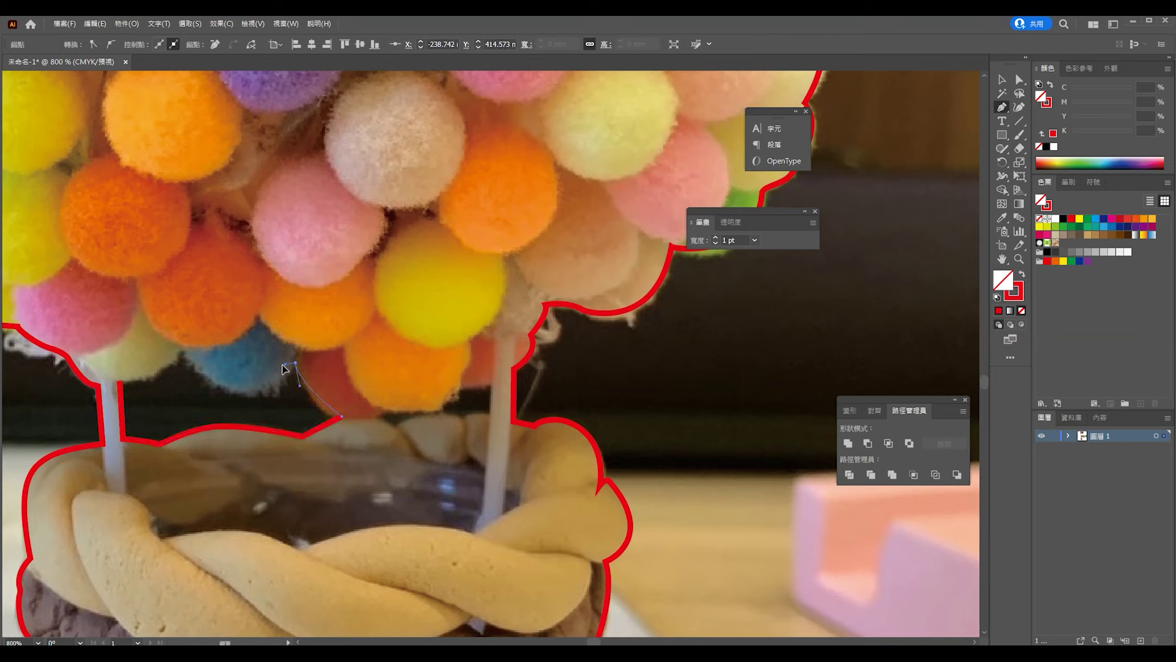
ctrl+click(189, 359)
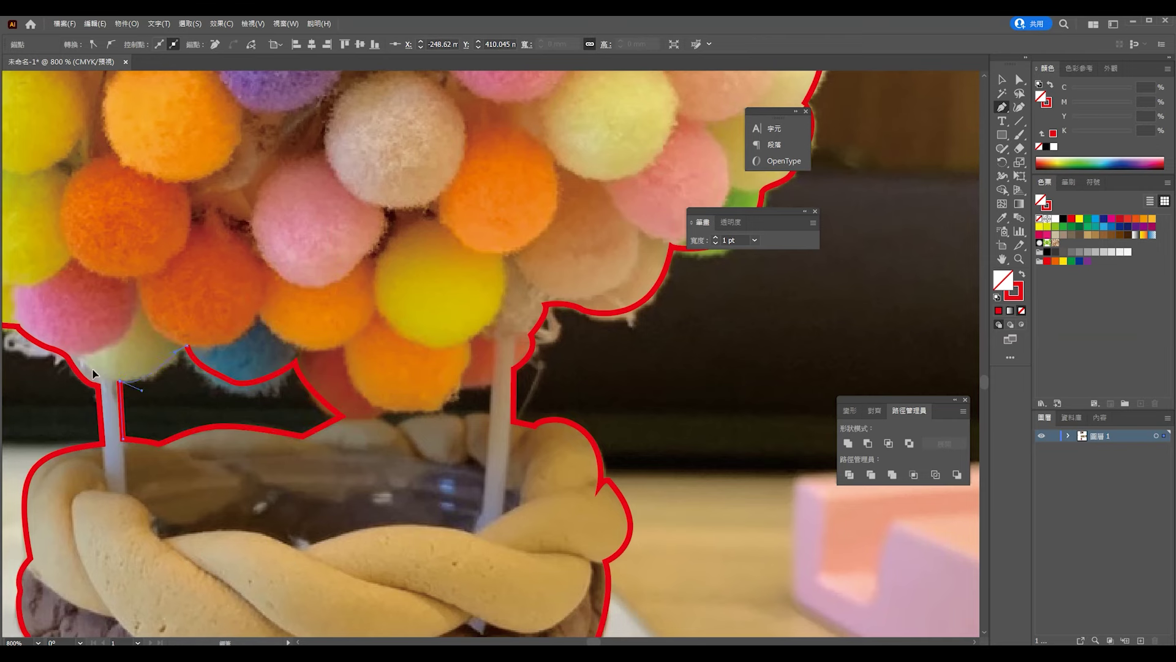
Step: Zoom in to outline and close the small shape in the gap near the rope
key(ctrl+plus)
key(ctrl+plus)
key(ctrl+plus)
click(173, 472)
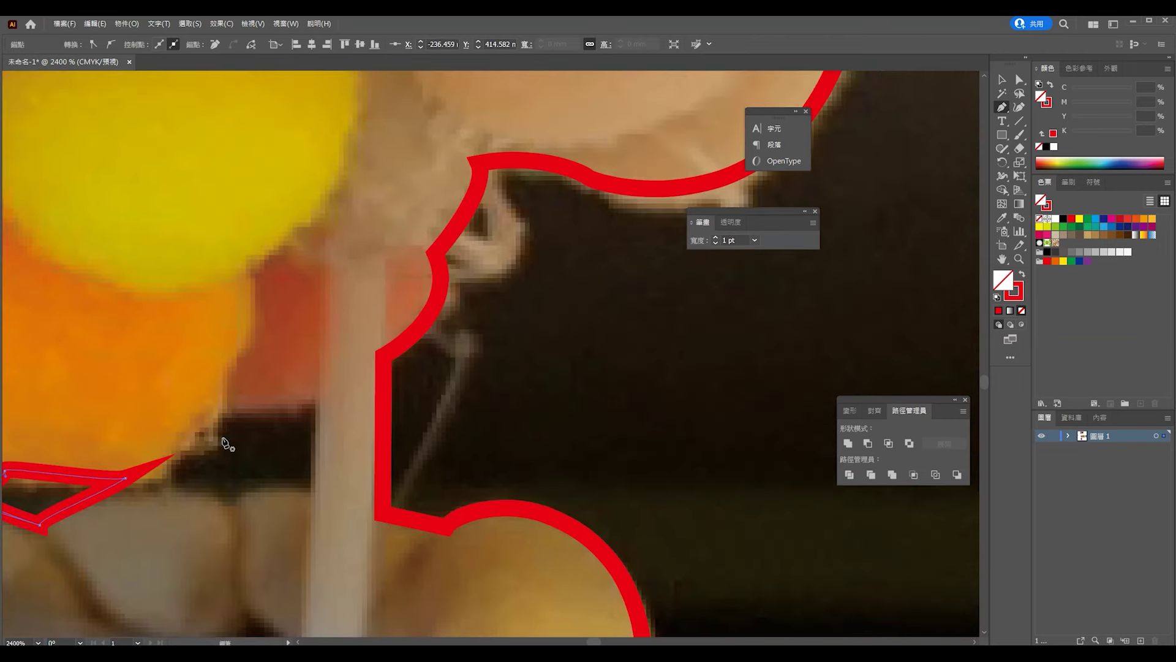
click(225, 492)
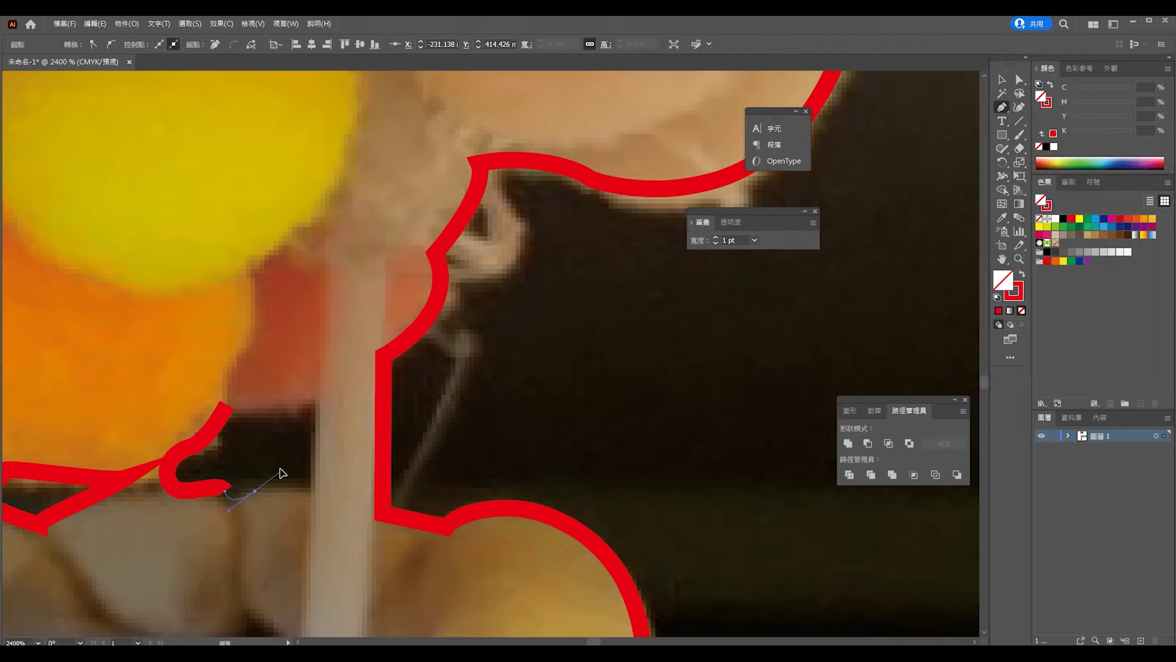
click(310, 402)
click(221, 388)
key(ctrl+minus)
key(ctrl+minus)
key(ctrl+minus)
click(1002, 80)
key(ctrl+plus)
key(ctrl+plus)
key(ctrl+plus)
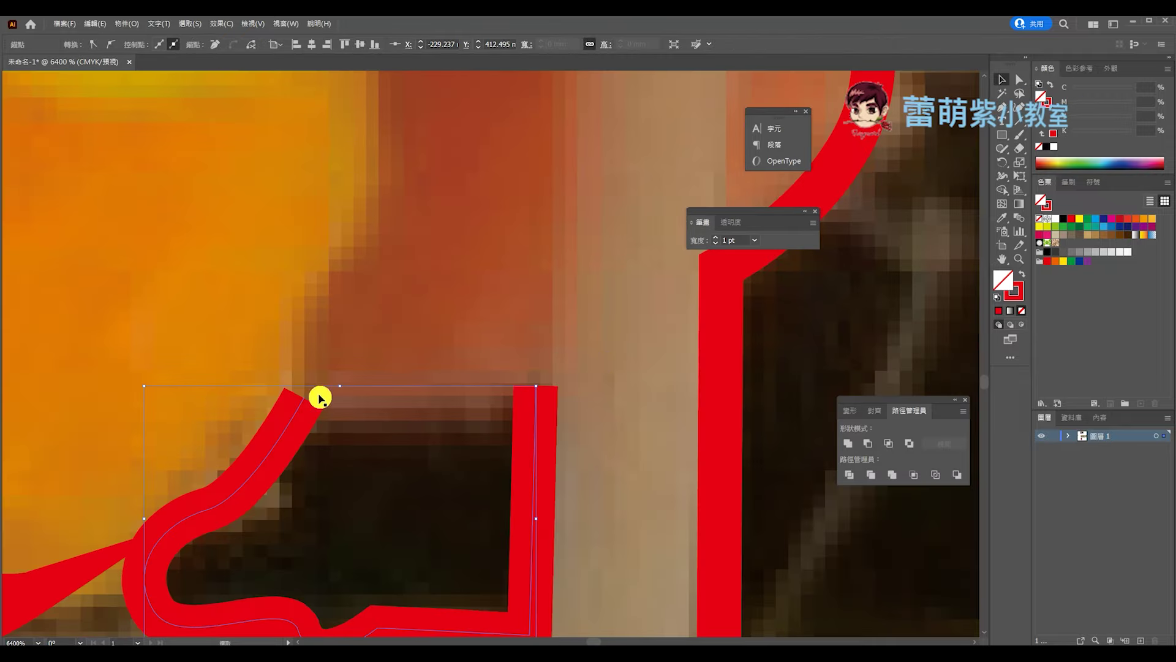
click(301, 393)
key(ctrl+minus)
key(ctrl+minus)
key(ctrl+minus)
click(998, 81)
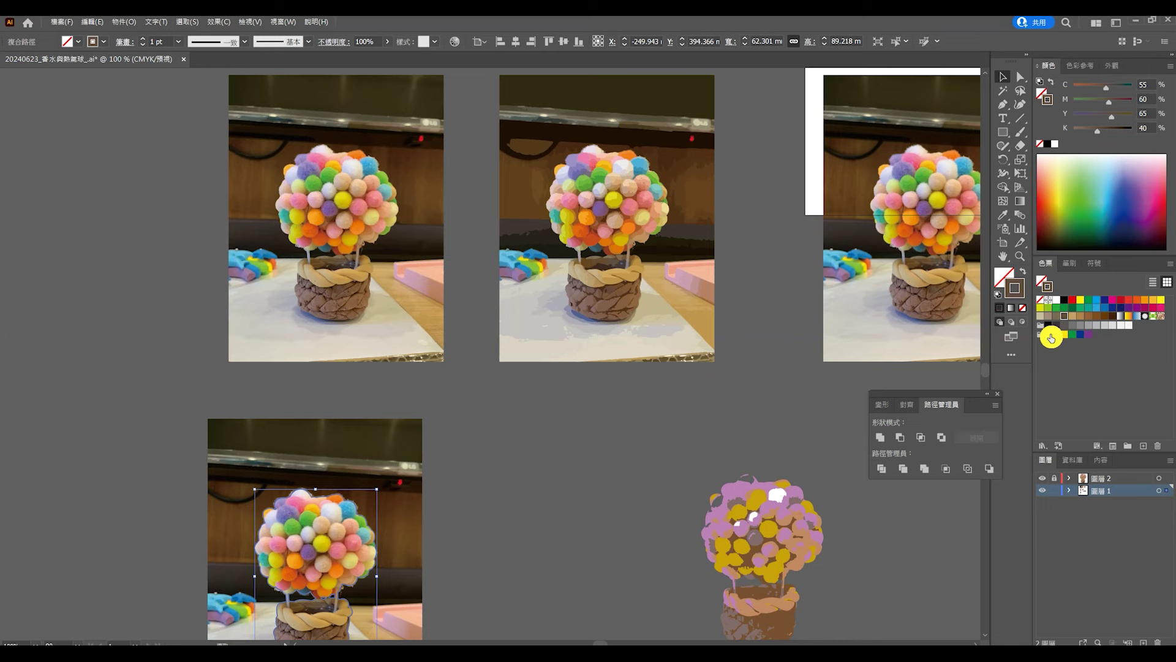
Step: Give the outline a red stroke 6 pt thick
click(1049, 335)
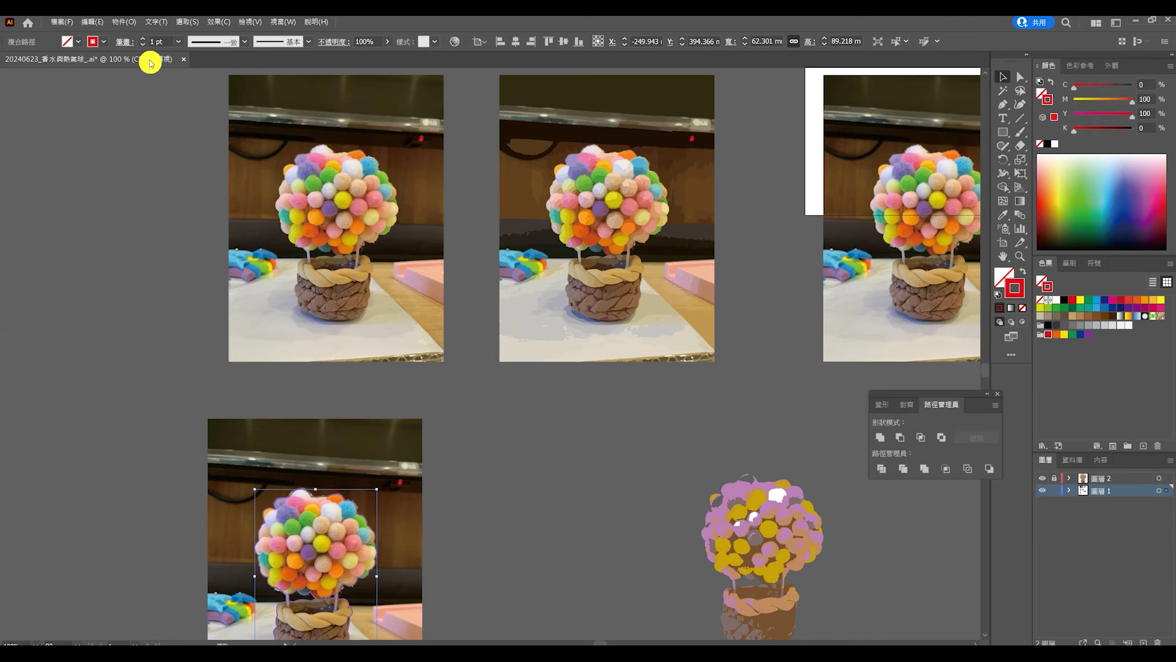
click(178, 41)
click(195, 154)
click(439, 583)
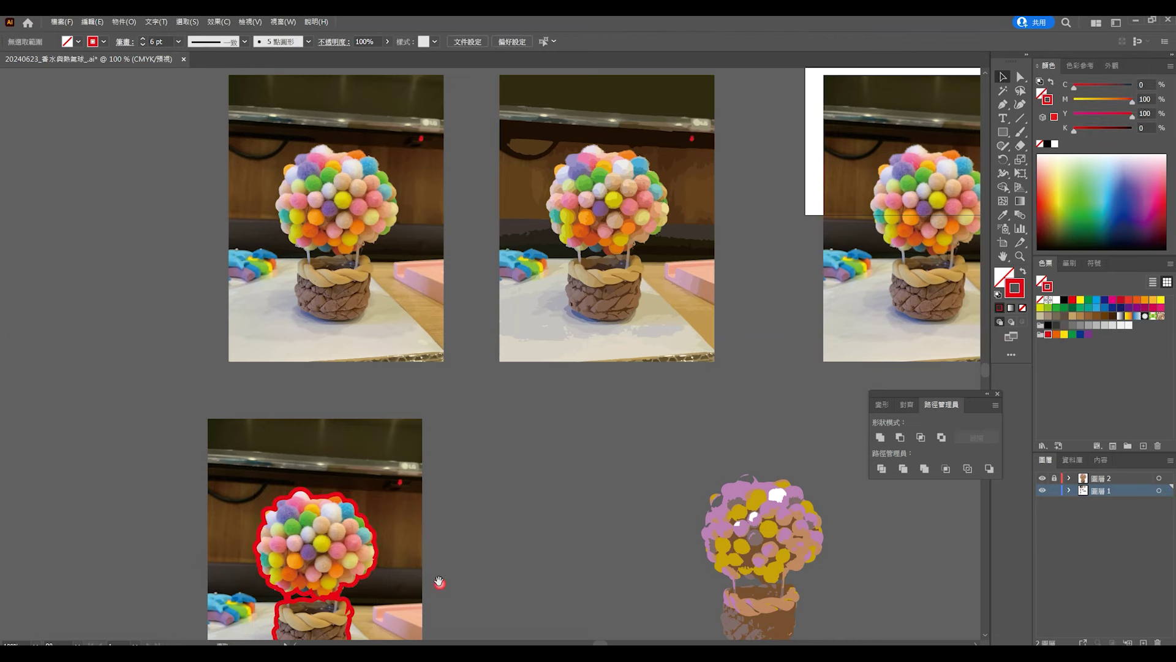
scroll(270, 449, down, 3)
alt+scroll(270, 449, up, 2)
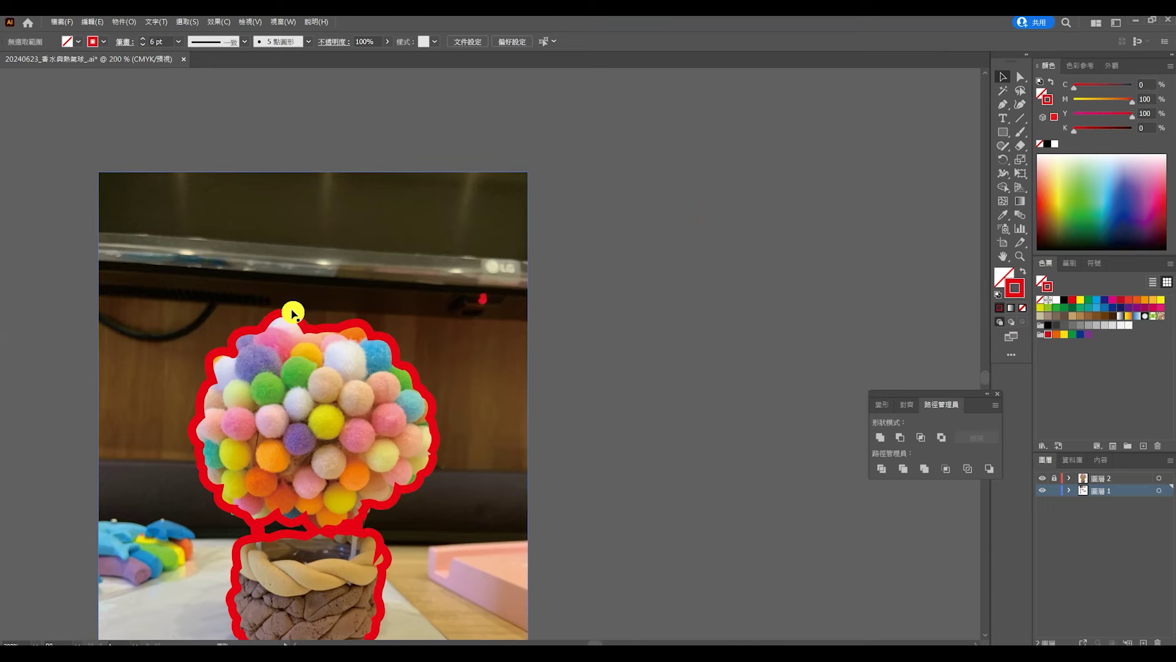
Step: Select the red outline and nearby objects to check them, then clear the selection
click(301, 309)
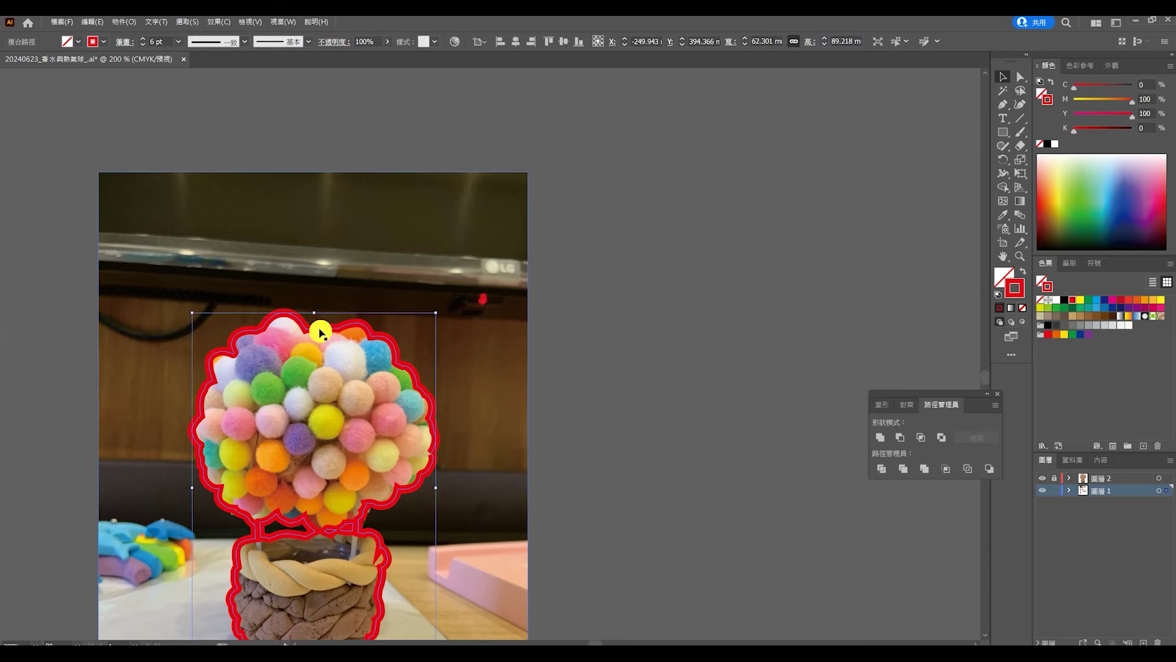
alt+scroll(320, 331, down, 1)
alt+scroll(296, 335, down, 2)
alt+scroll(306, 347, up, 1)
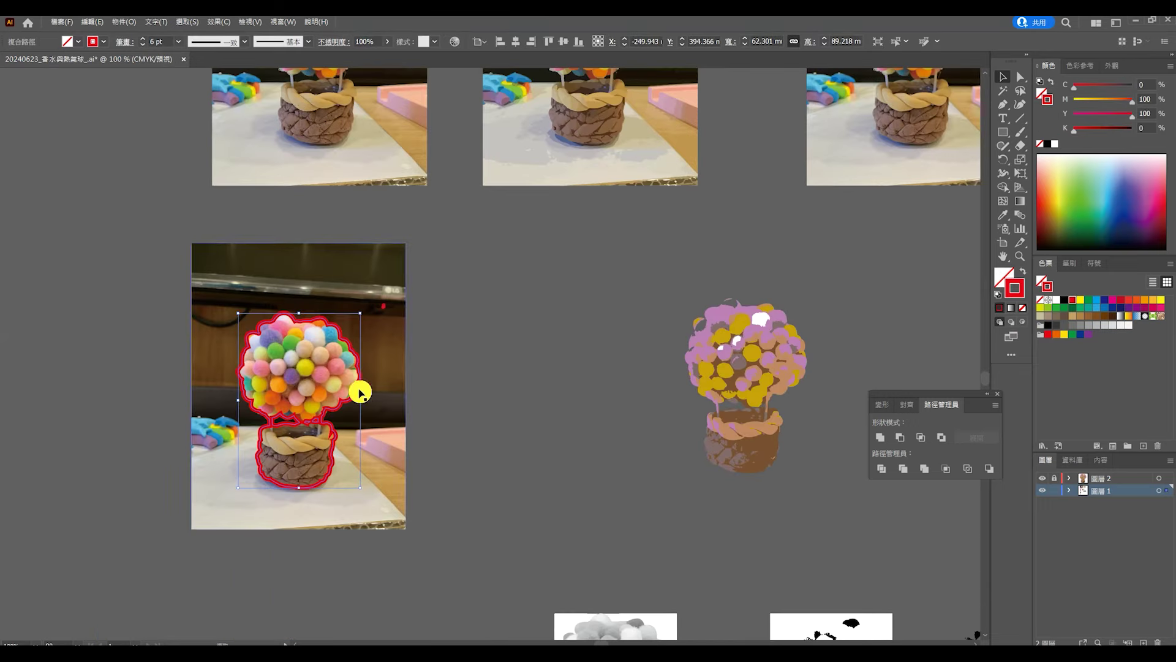
click(351, 359)
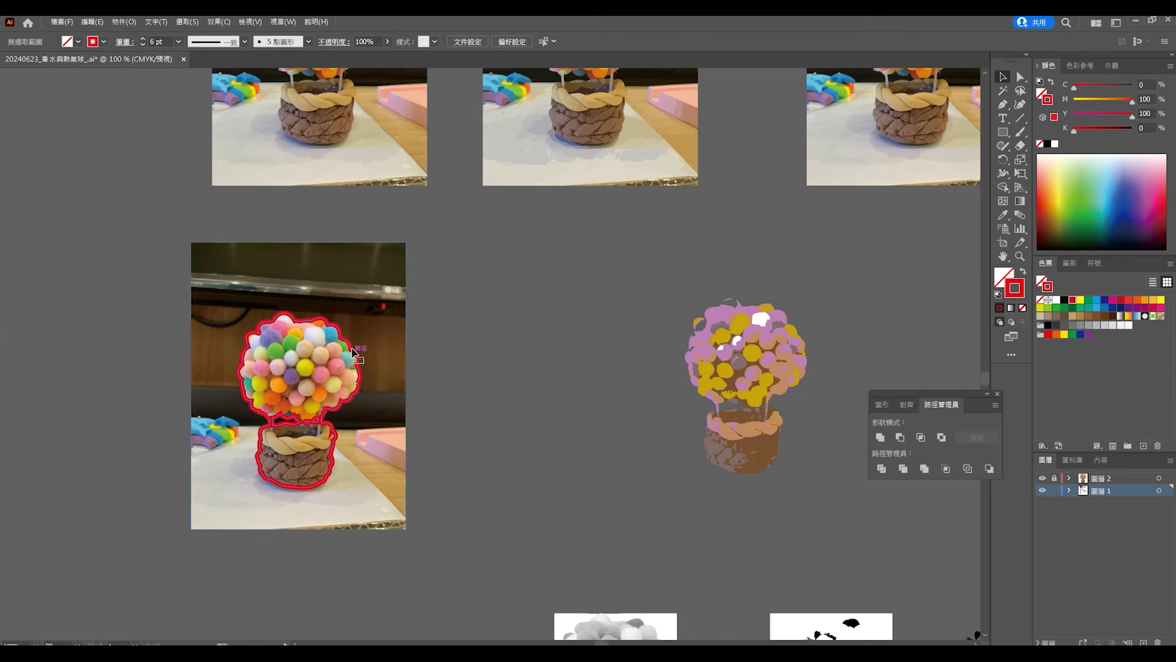
click(355, 350)
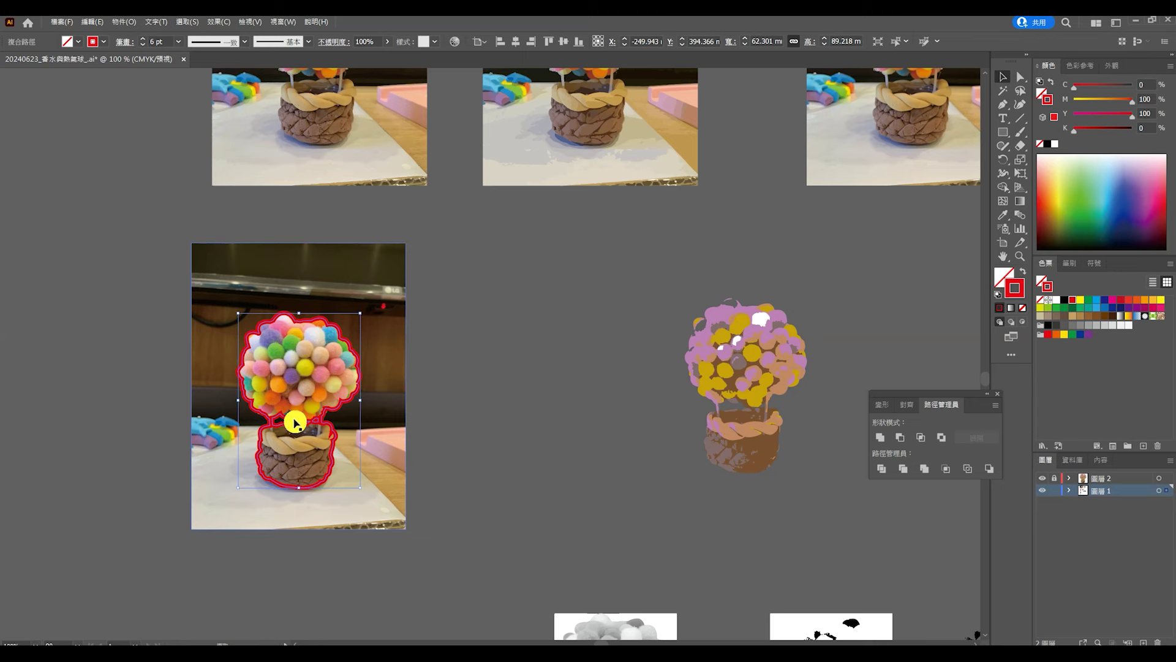
click(466, 364)
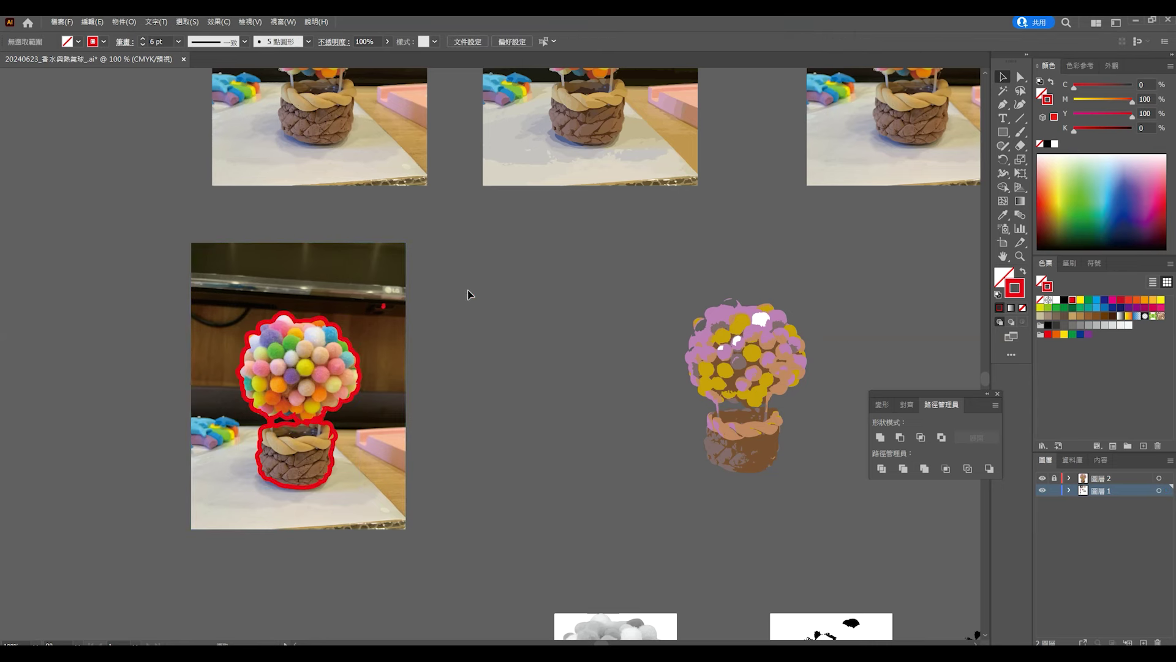
Step: Clip the balloon photo to the red outline with Object > Clipping Mask > Make
click(279, 419)
click(122, 22)
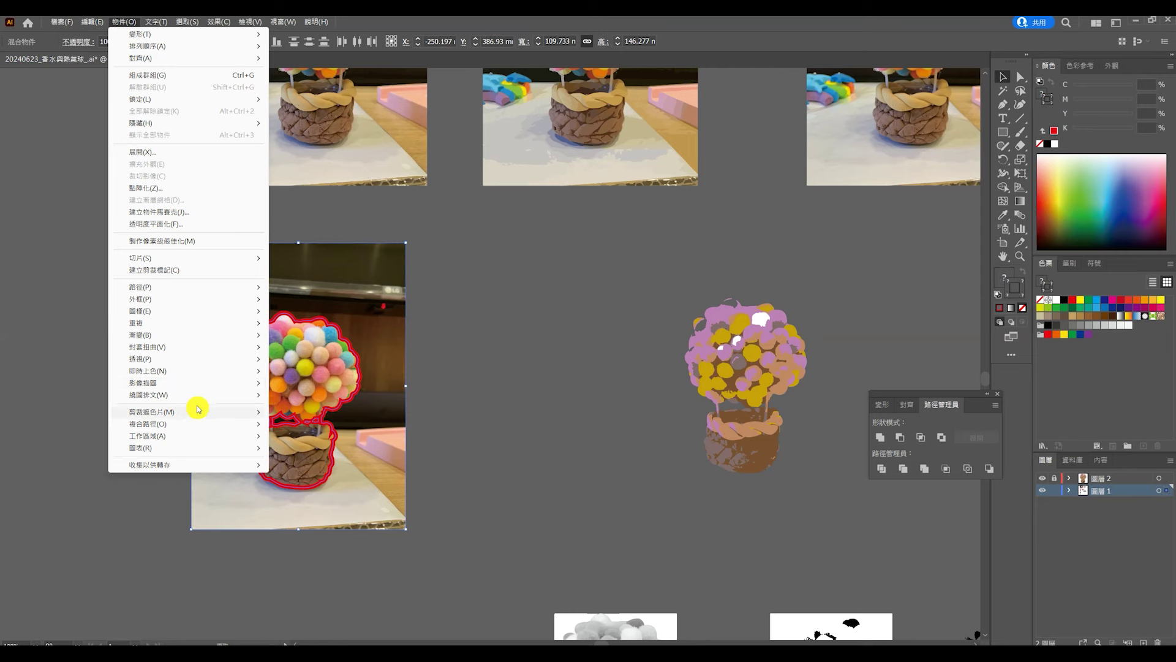
mouse_move(152, 411)
click(299, 408)
click(298, 413)
click(400, 373)
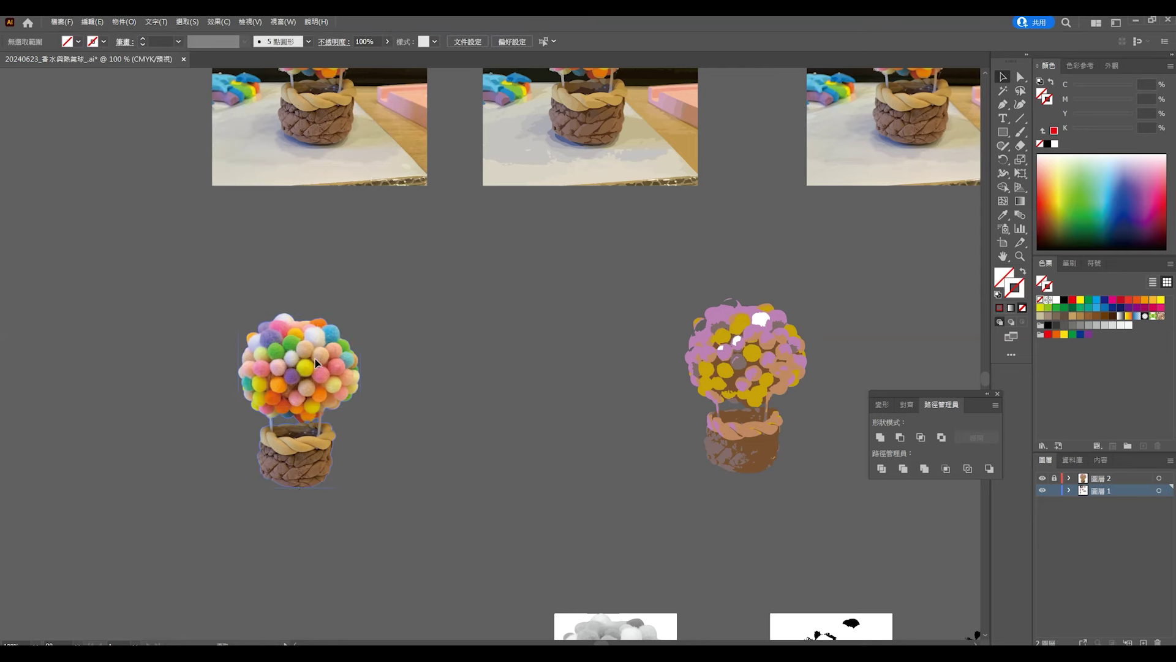
click(360, 336)
click(355, 368)
click(349, 314)
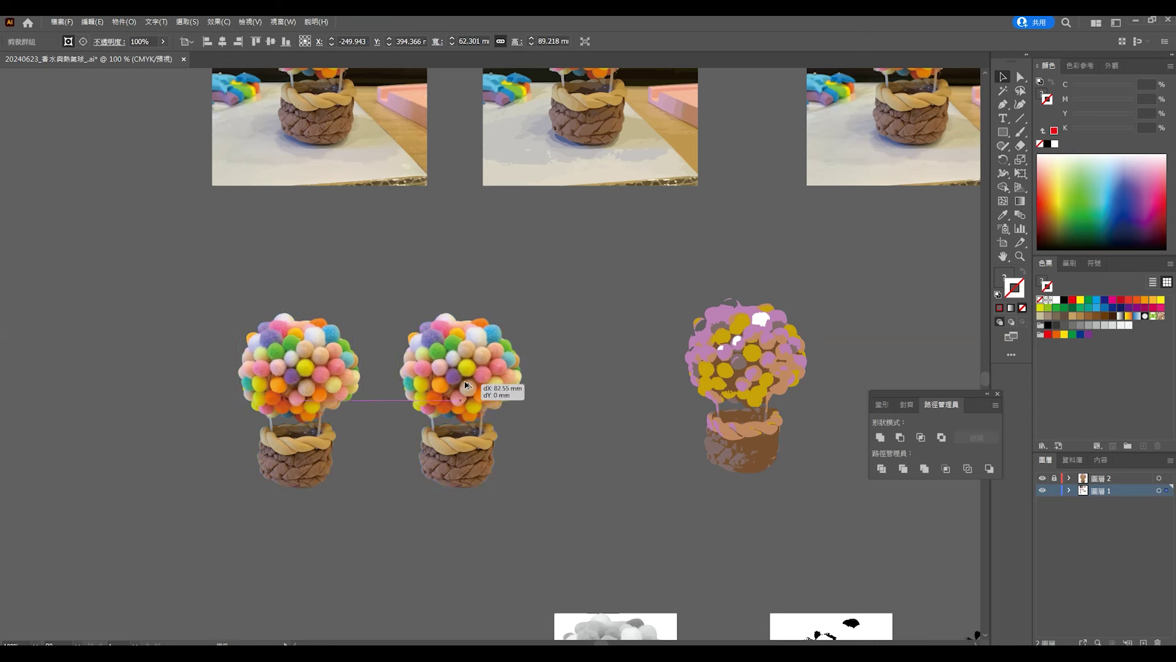
Step: Duplicate the clipped balloon to the right and bring up its Rasterize settings (CMYK, 300 ppi)
alt+drag(301, 375, 469, 375)
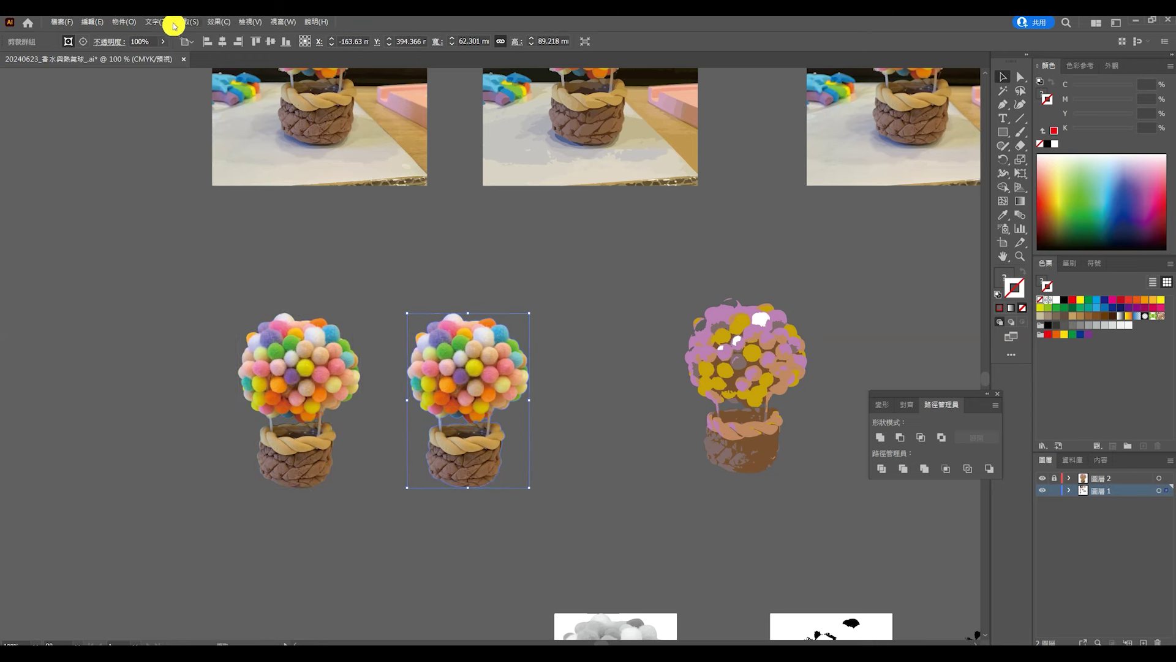
click(124, 22)
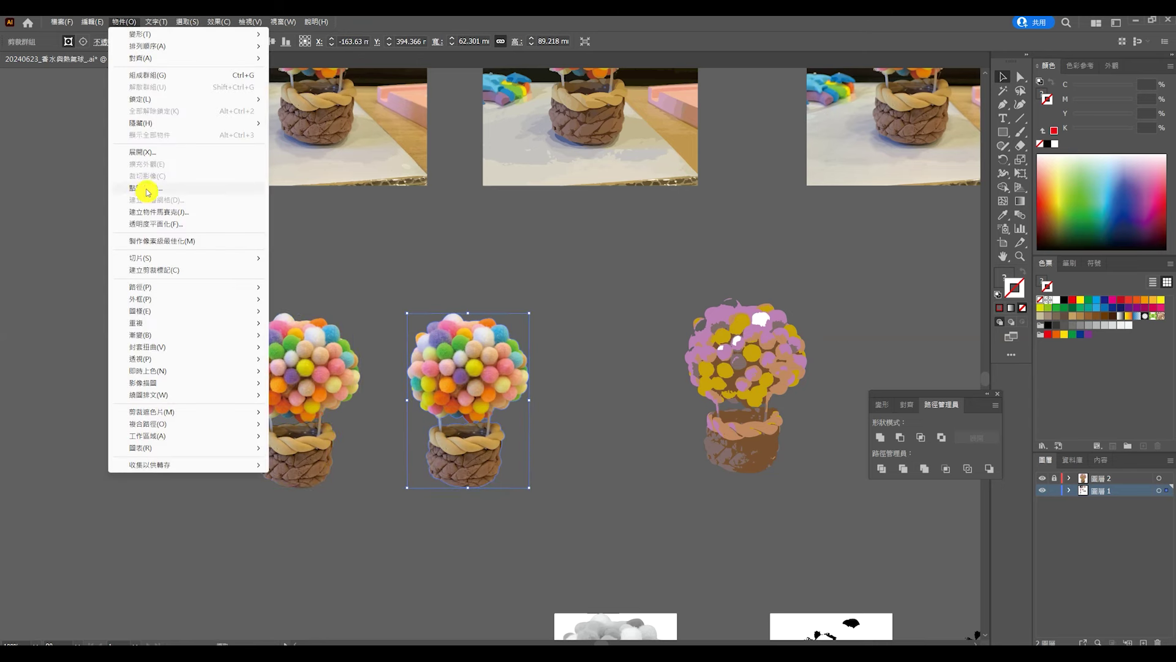
click(147, 190)
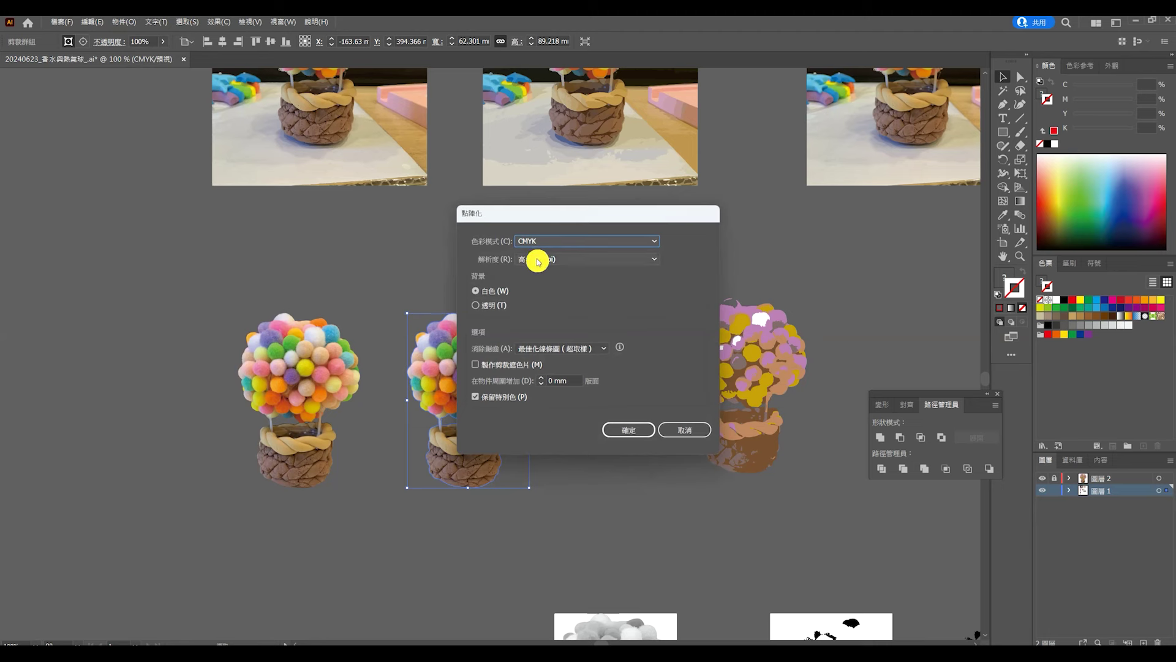
Step: Rasterize the copy on white, trace it with the 16 Colors preset, and expand it
click(641, 435)
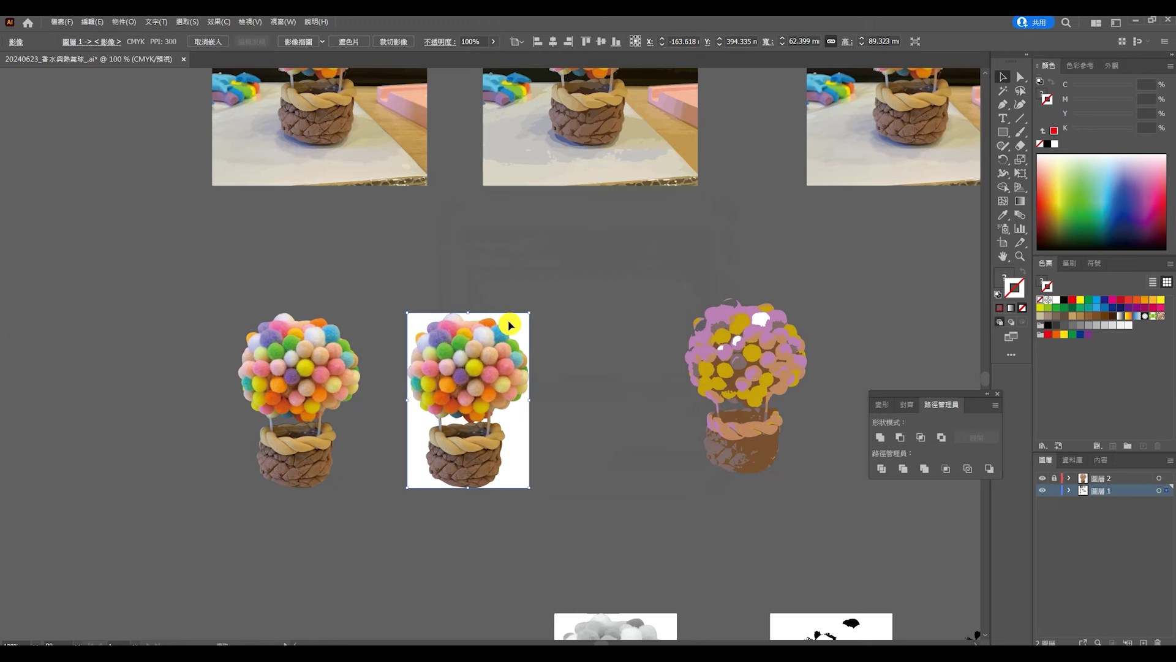
click(323, 43)
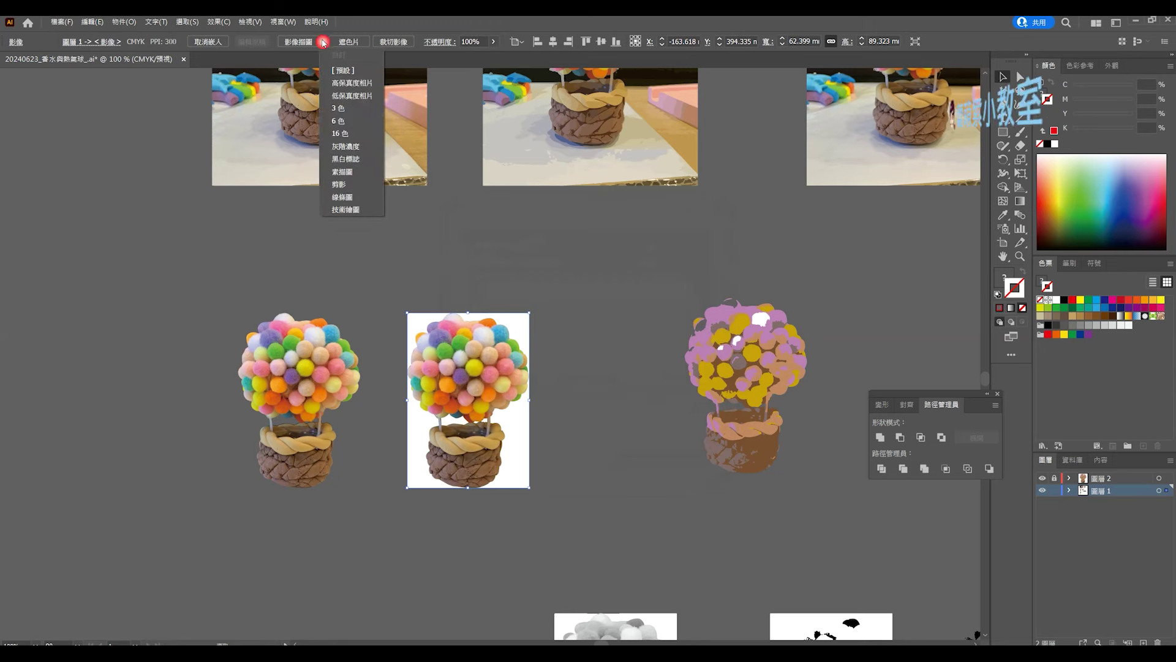
click(340, 133)
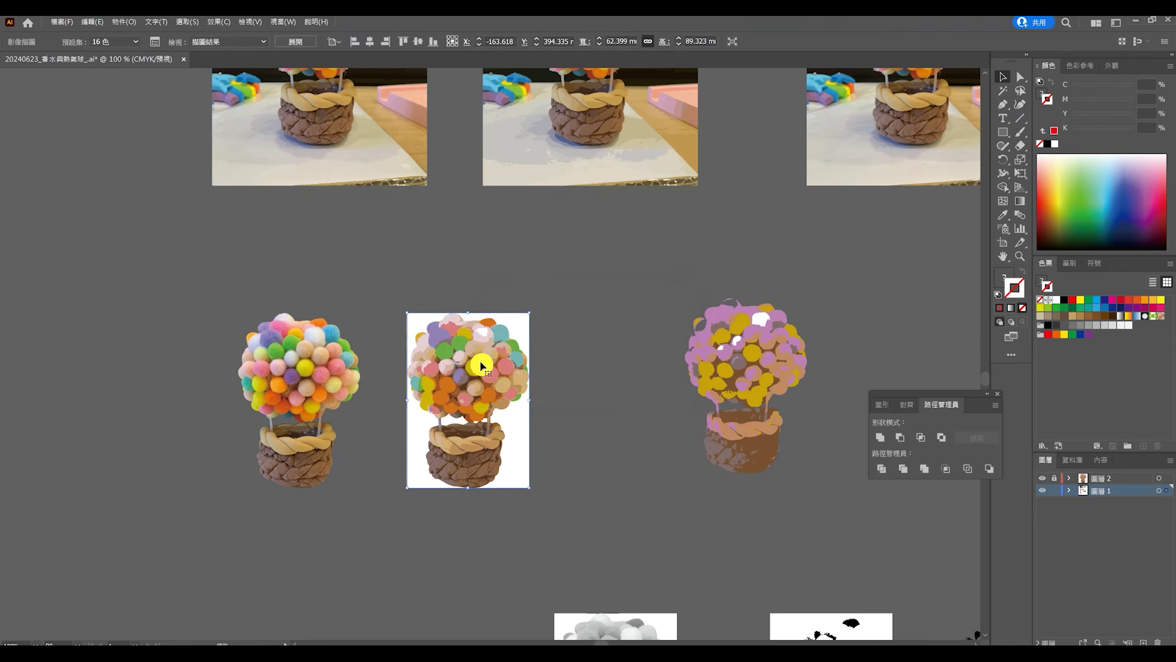
click(296, 43)
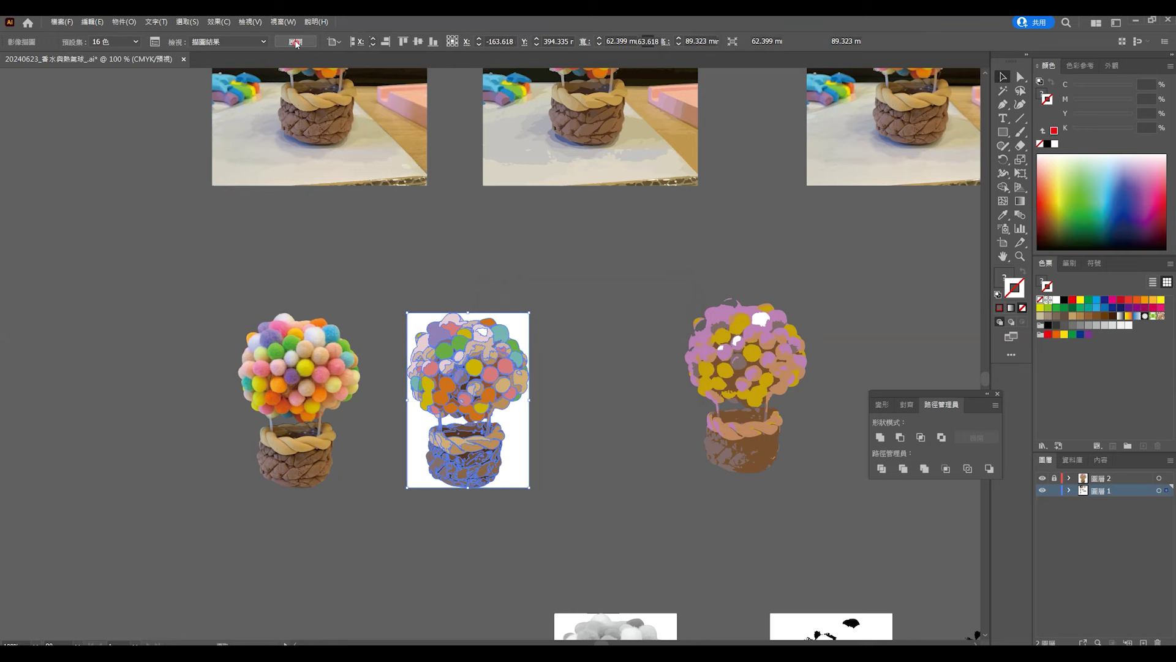
Step: Ungroup the traced shapes and delete the top and right white background pieces
right_click(473, 342)
click(494, 436)
click(583, 347)
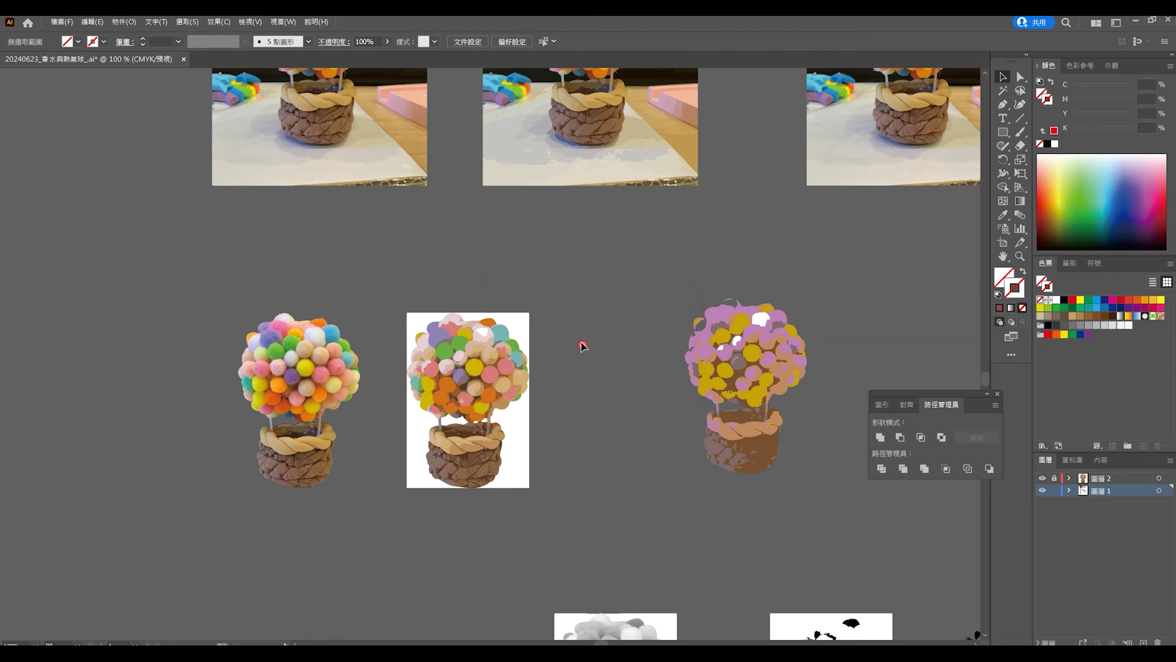
drag(518, 329, 554, 251)
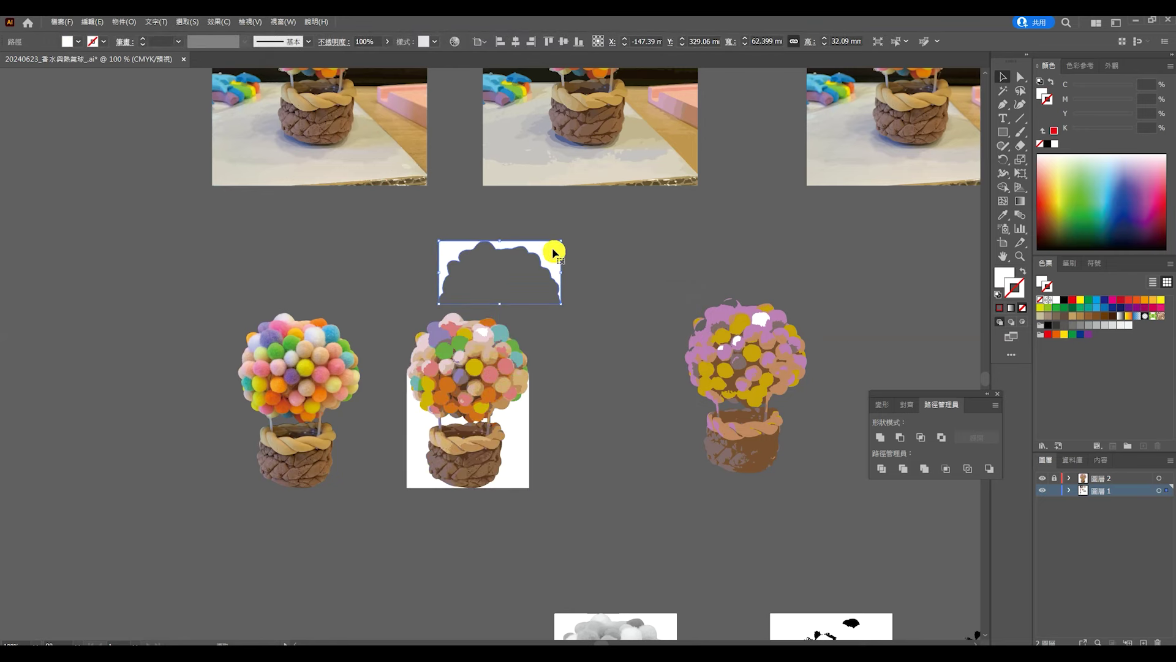
key(Delete)
drag(519, 423, 573, 455)
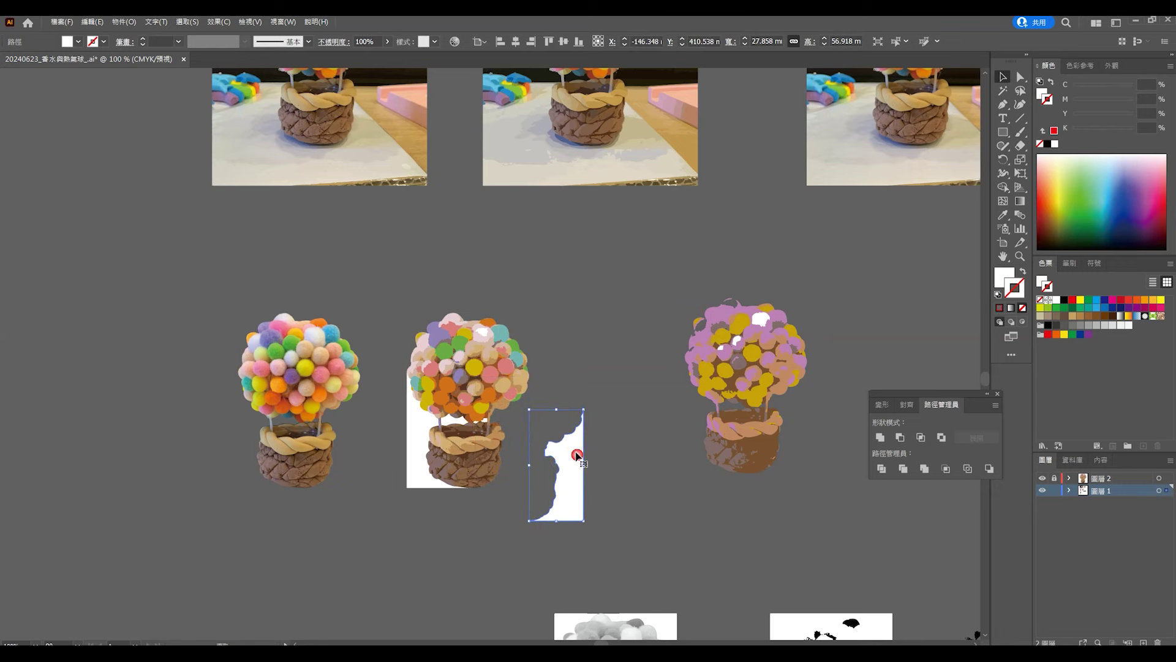
key(Delete)
Step: Delete the left and remaining white fragments below the balloon, then view all artboards
click(418, 406)
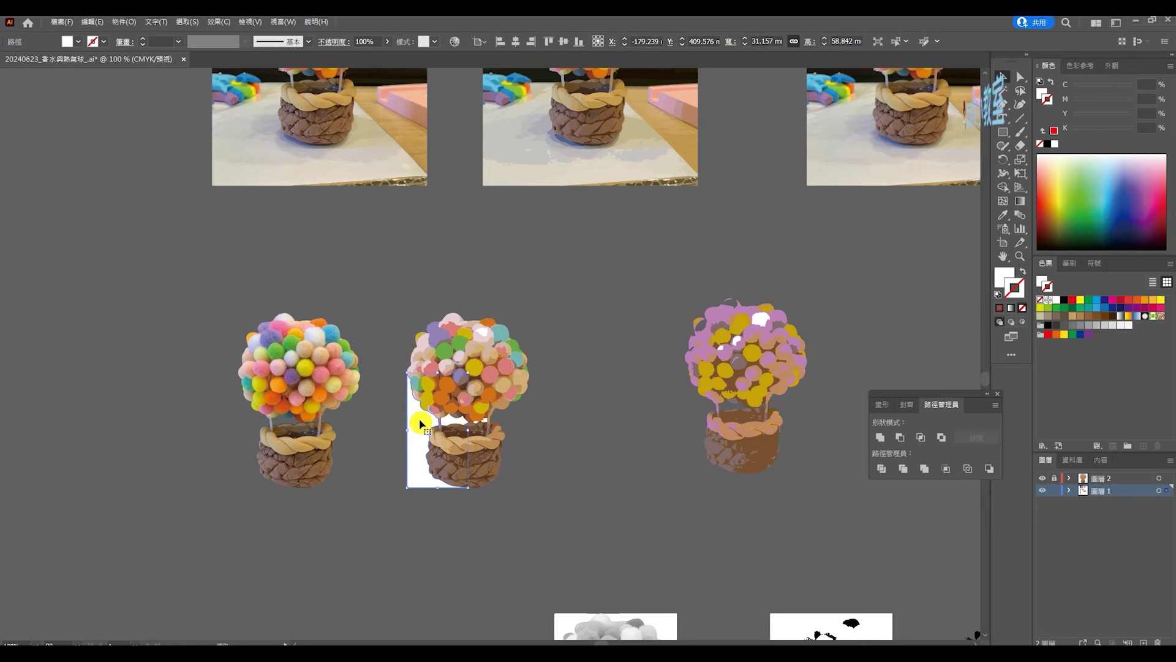
key(Delete)
scroll(440, 419, up, 5)
click(441, 480)
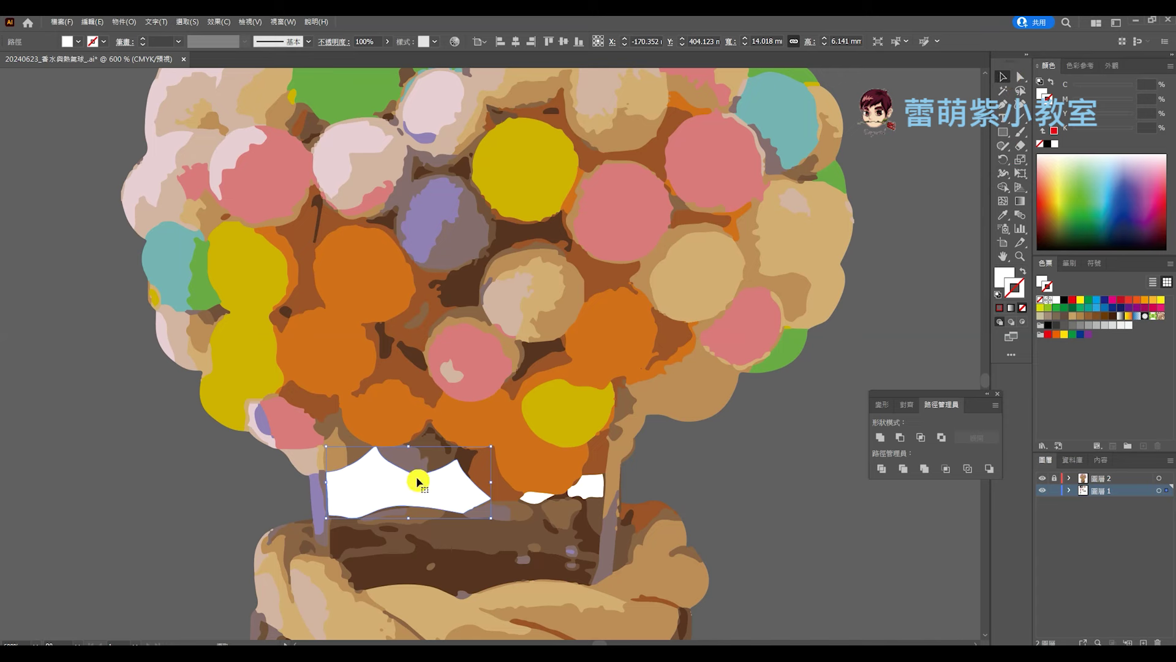
key(Delete)
click(533, 497)
key(Delete)
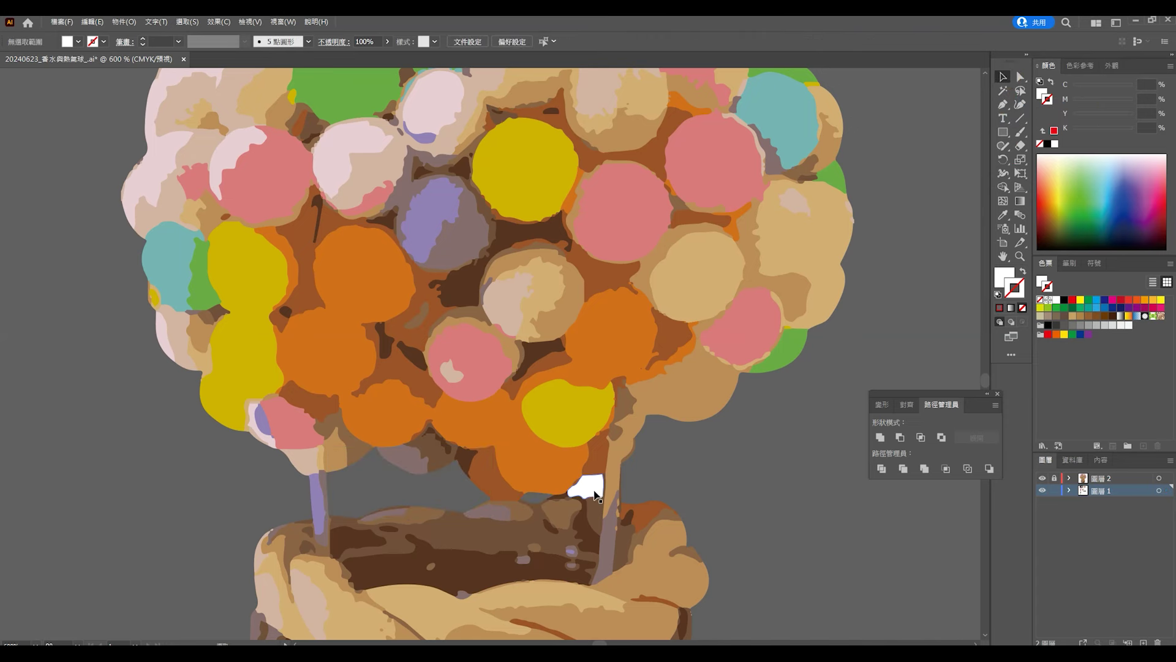
click(604, 485)
key(Delete)
key(ctrl+0)
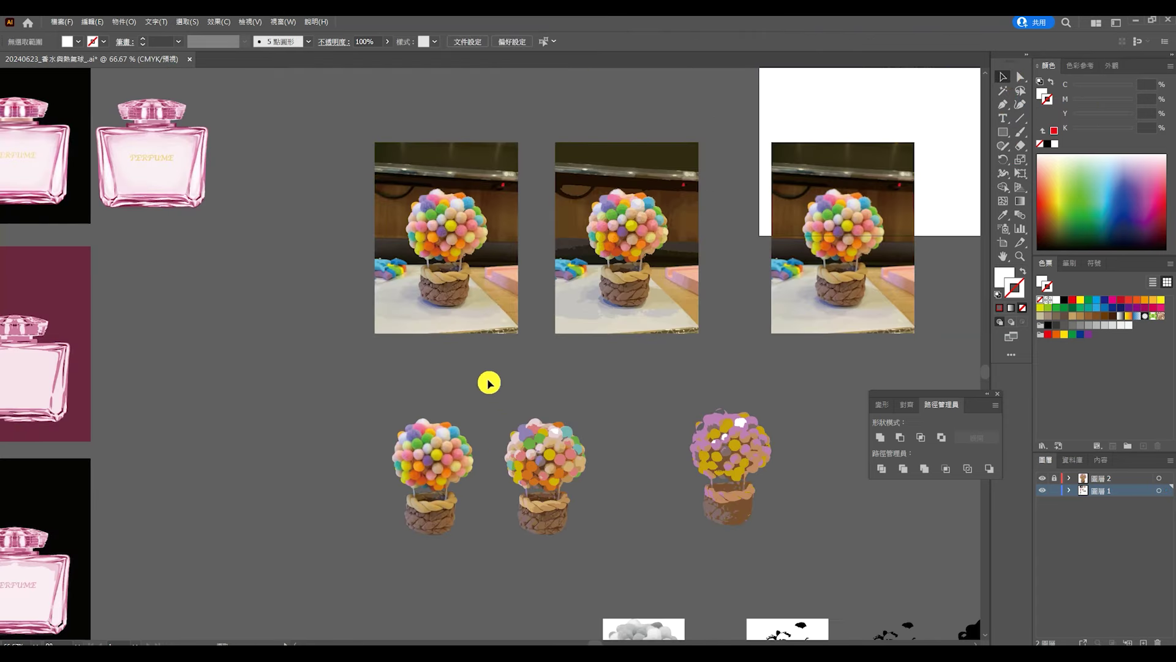
drag(569, 521, 637, 558)
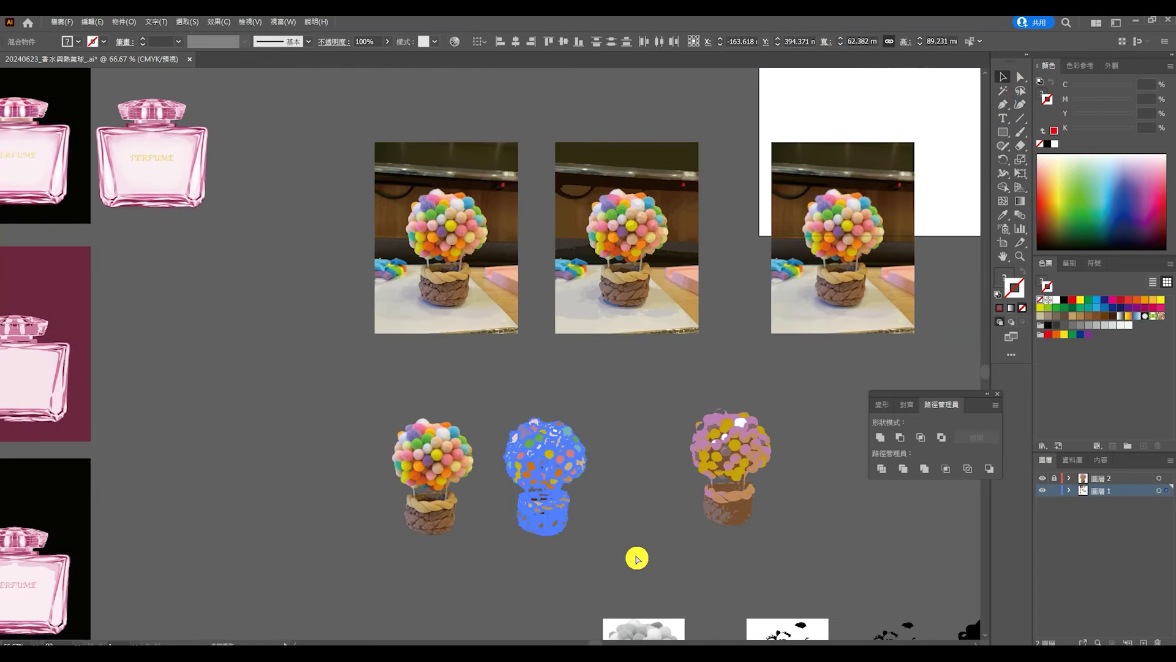
click(619, 518)
scroll(564, 458, up, 2)
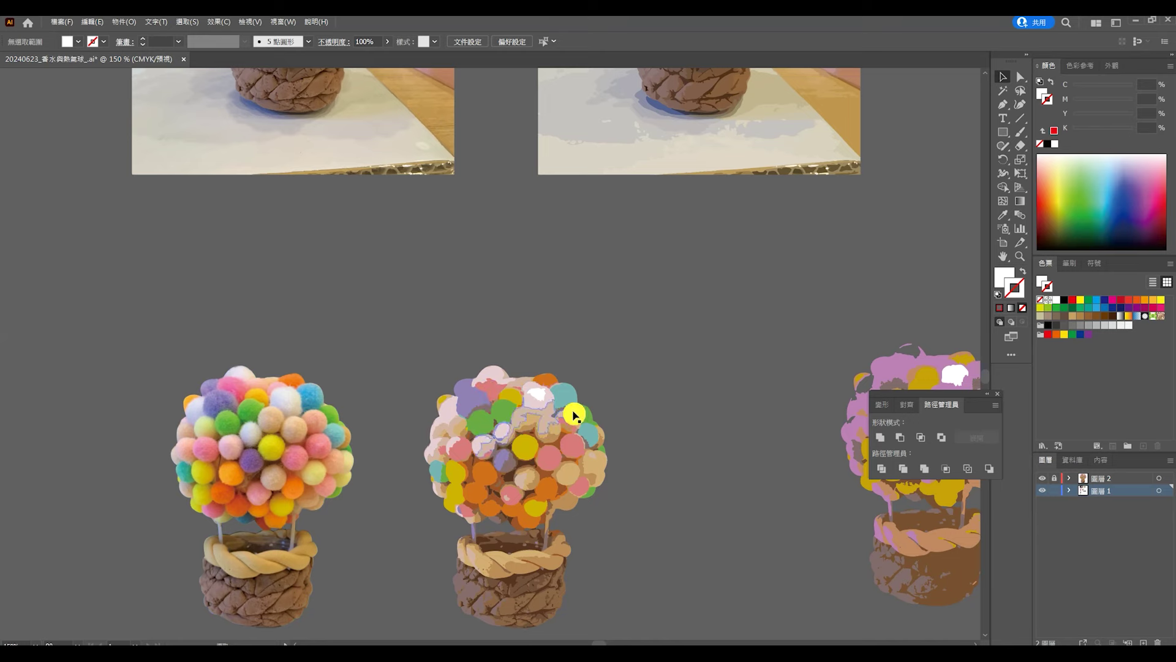
drag(664, 476, 604, 419)
scroll(435, 399, up, 4)
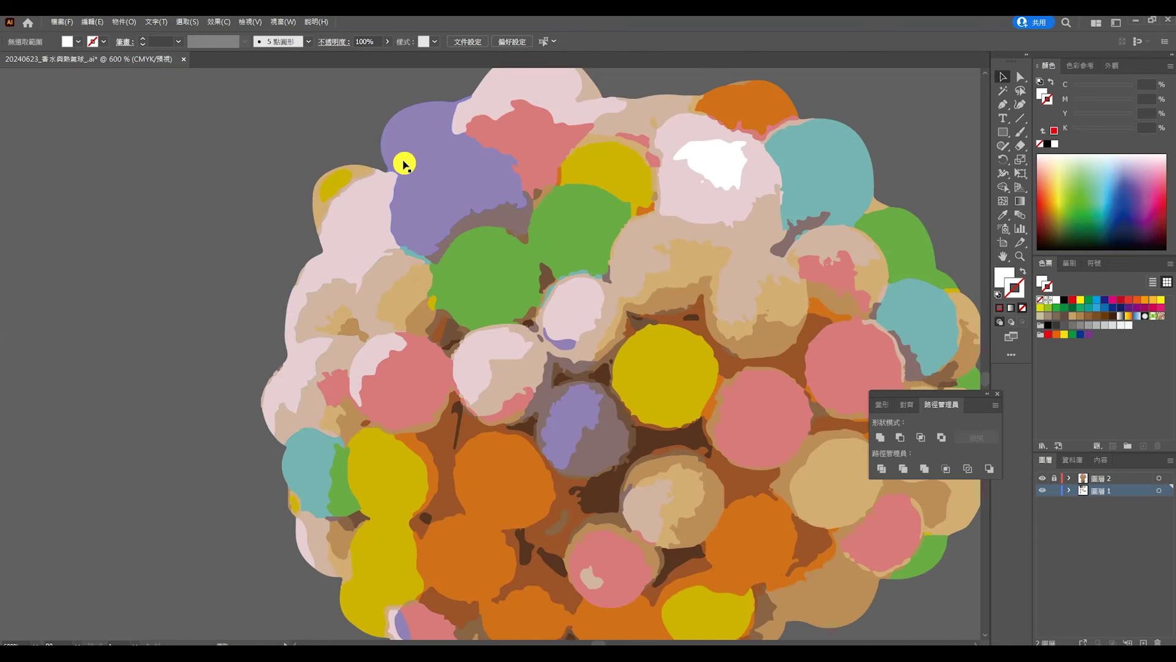
scroll(392, 178, down, 2)
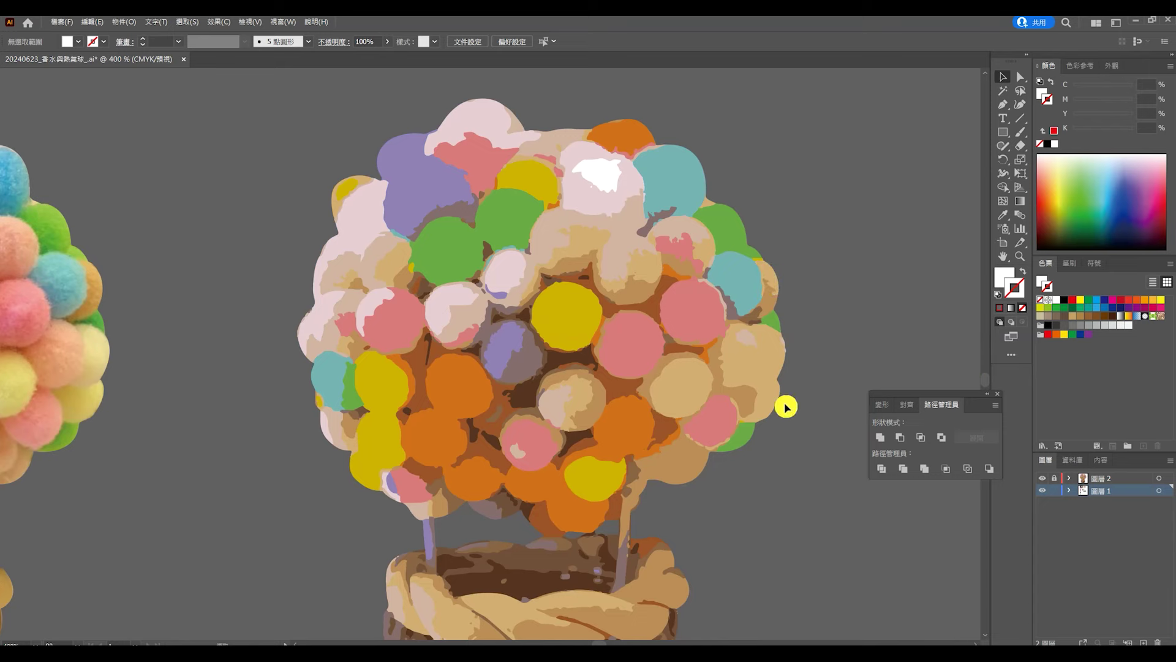
scroll(598, 454, down, 3)
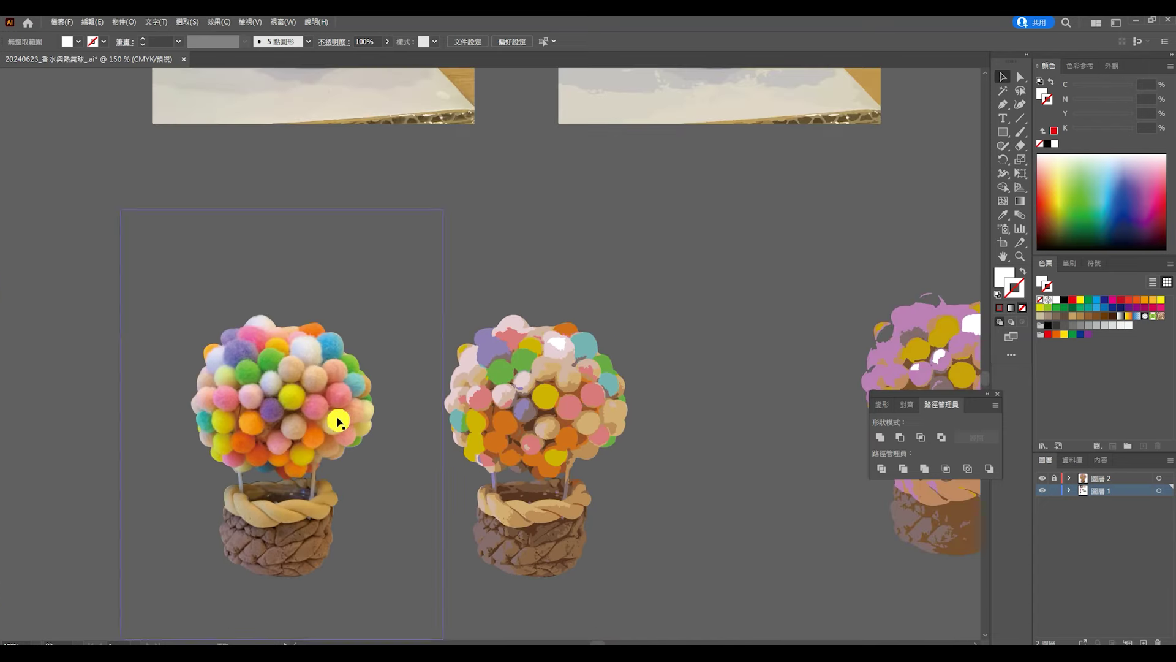
click(334, 409)
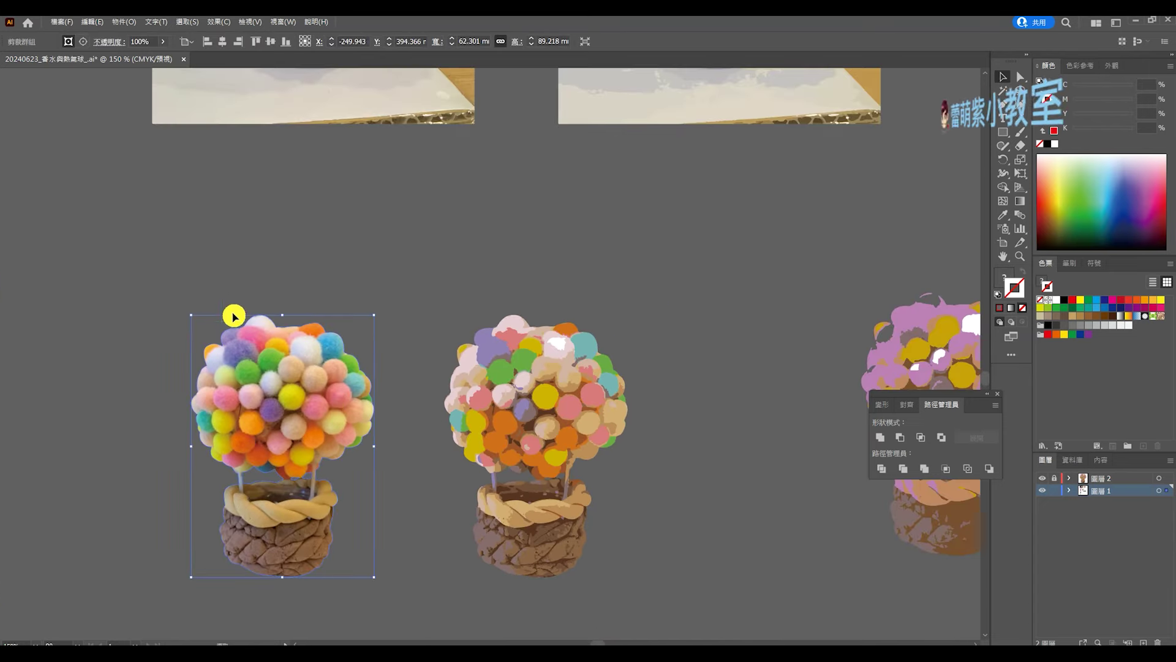
Step: Duplicate the balloon cutout to the left and give it a dark brown stroke
drag(334, 400, 135, 373)
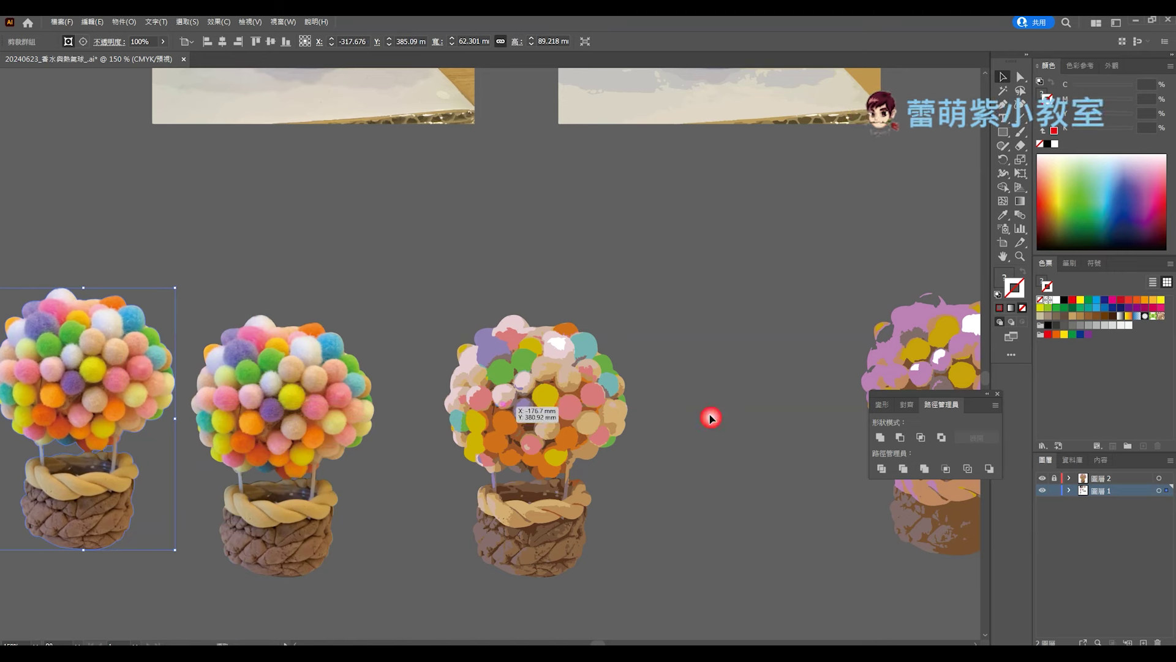
click(1111, 317)
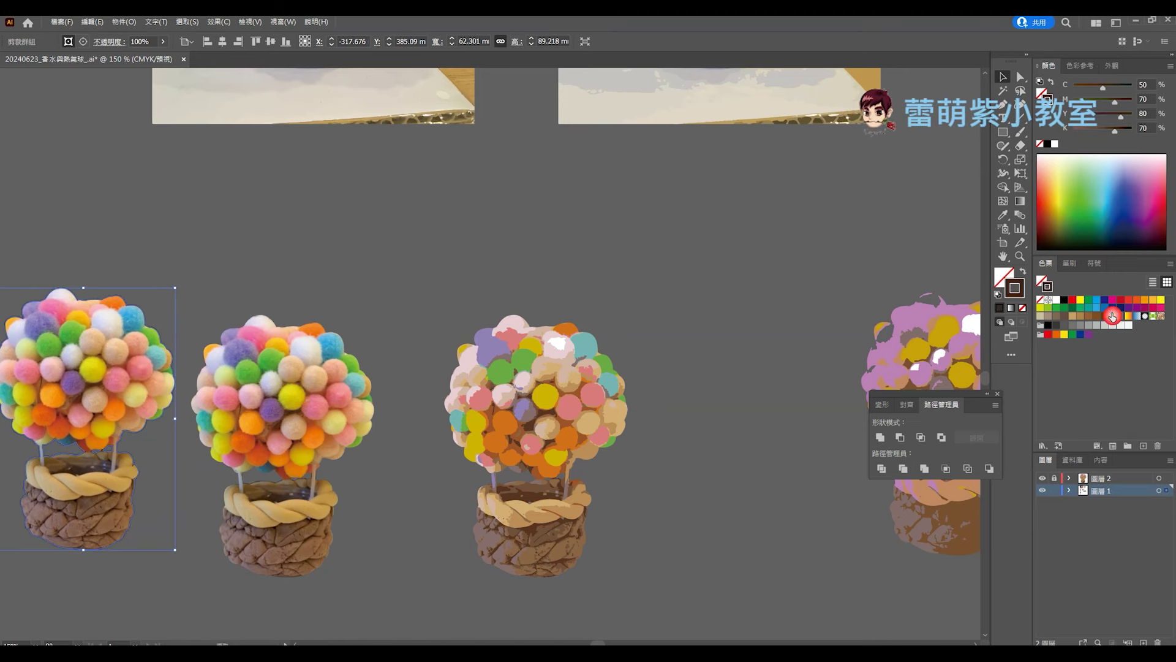
click(283, 22)
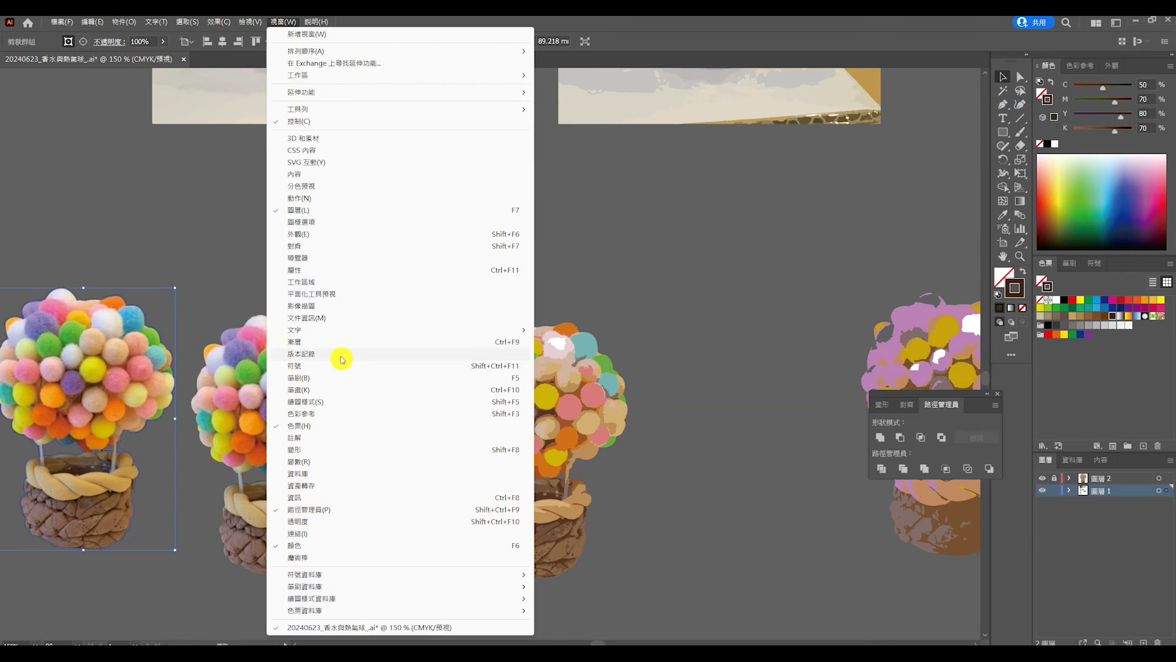
click(319, 390)
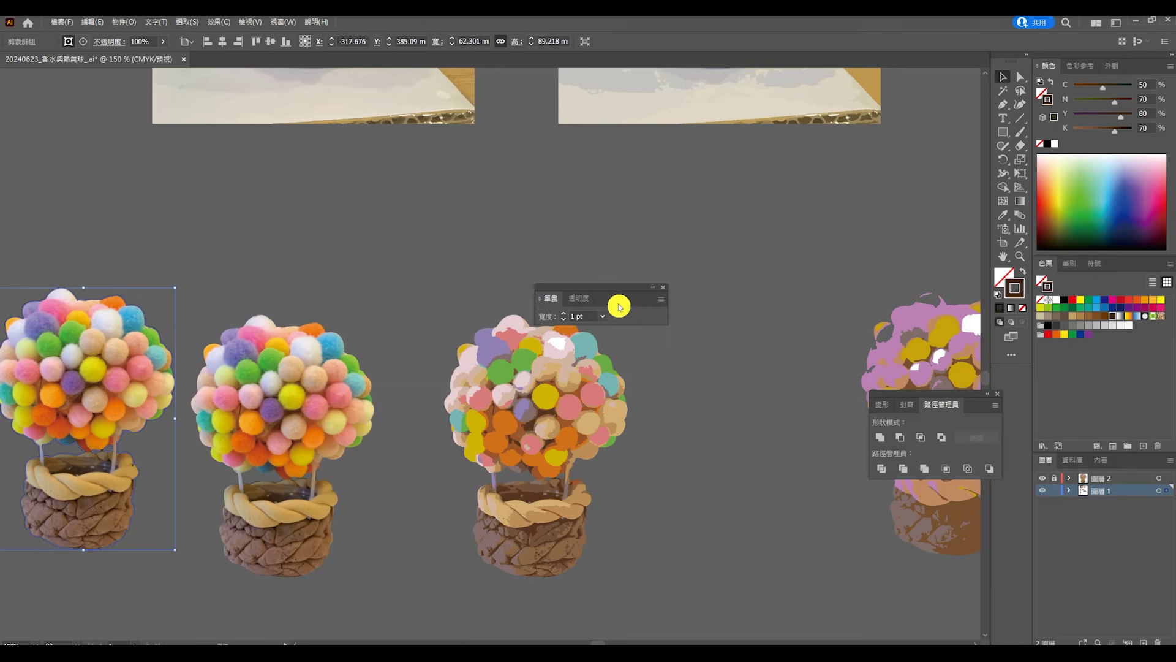
drag(587, 298, 398, 237)
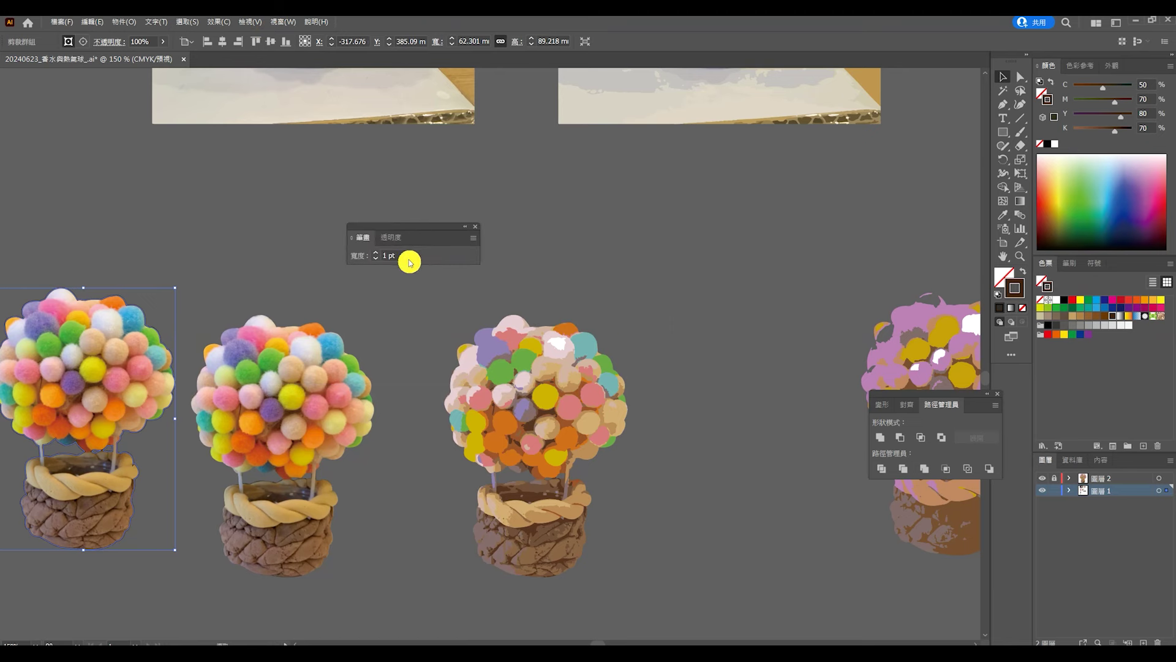
Step: Set the copy's stroke weight to 5 pt and move it over the traced balloon
click(474, 238)
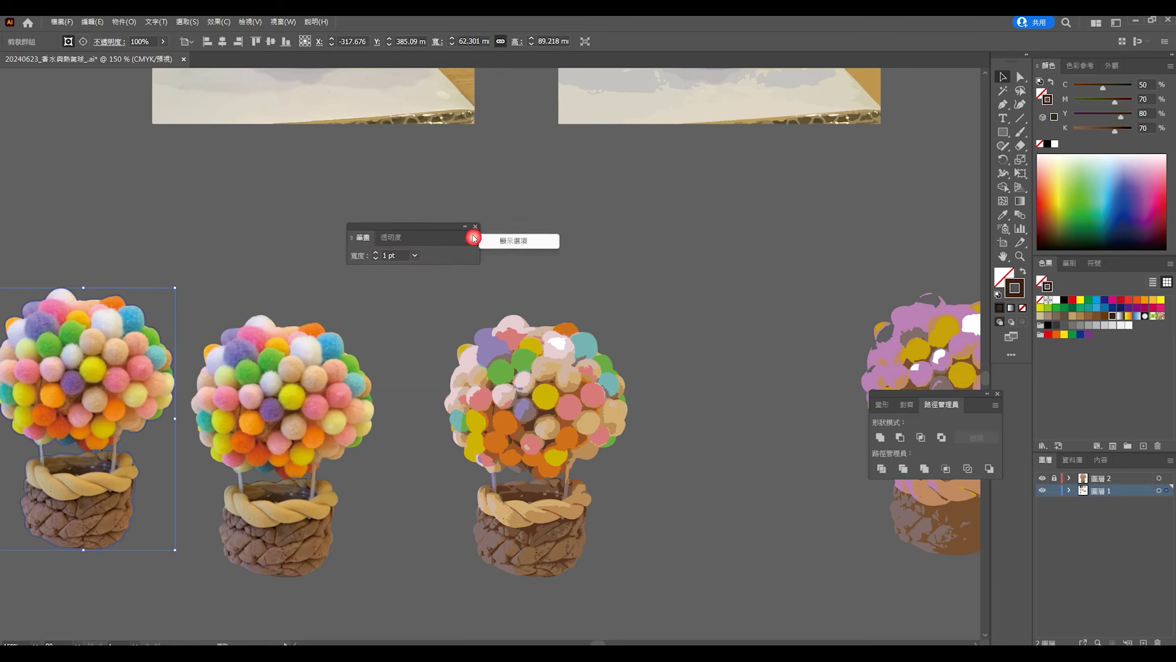
click(513, 242)
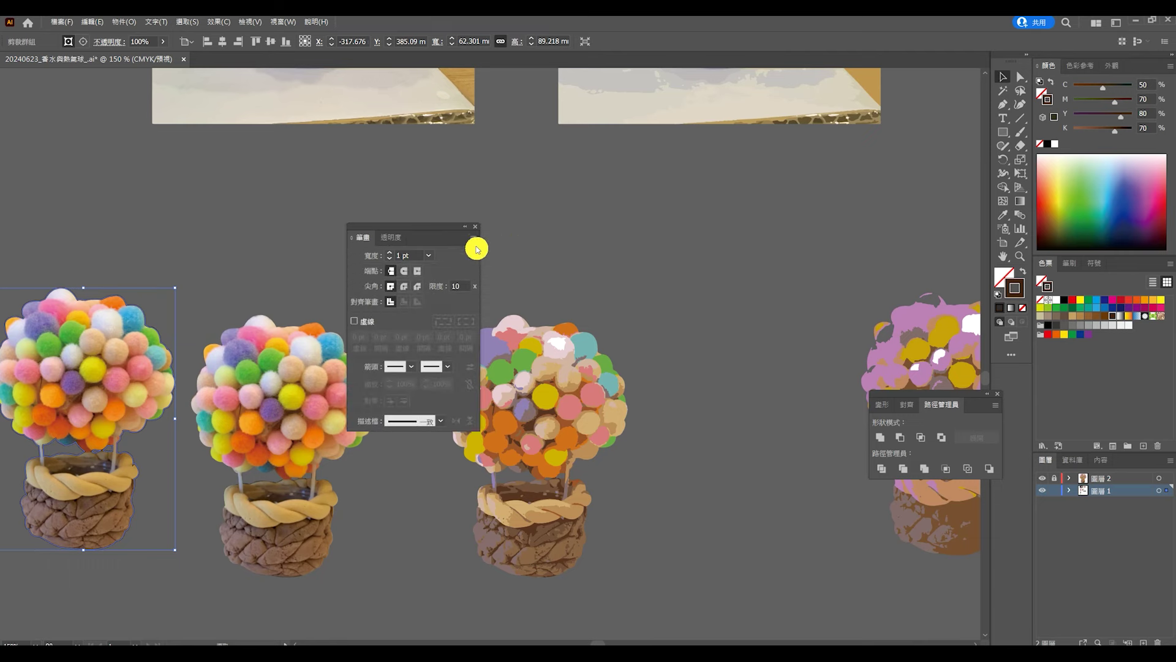
click(428, 255)
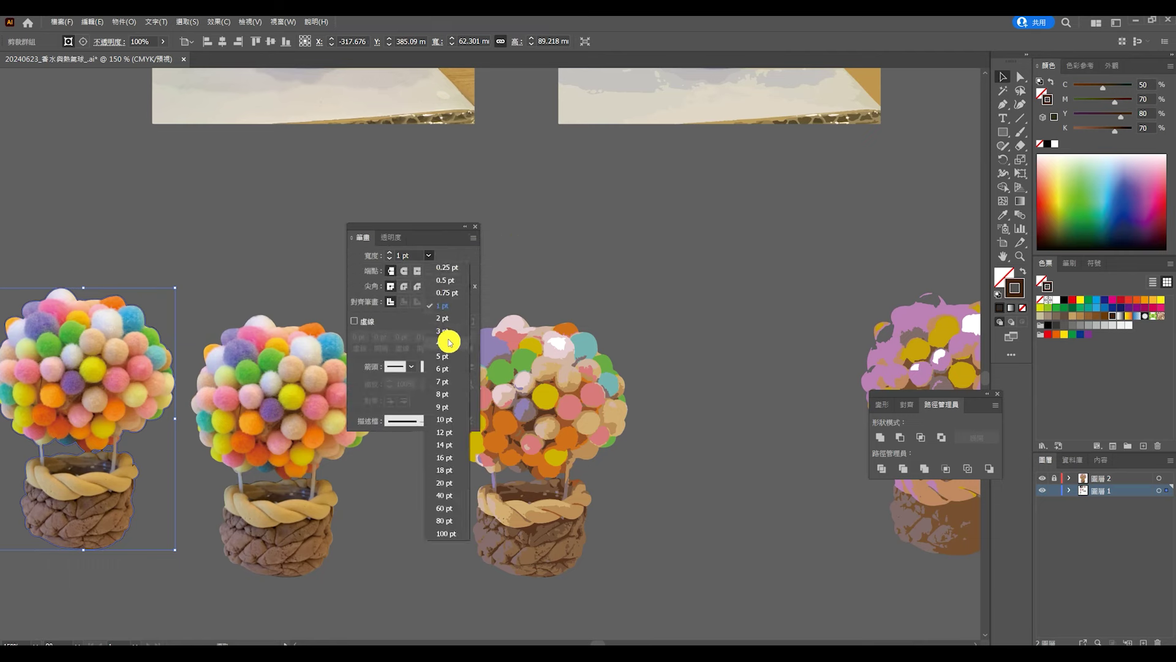
click(444, 356)
drag(123, 358, 668, 332)
right_click(675, 317)
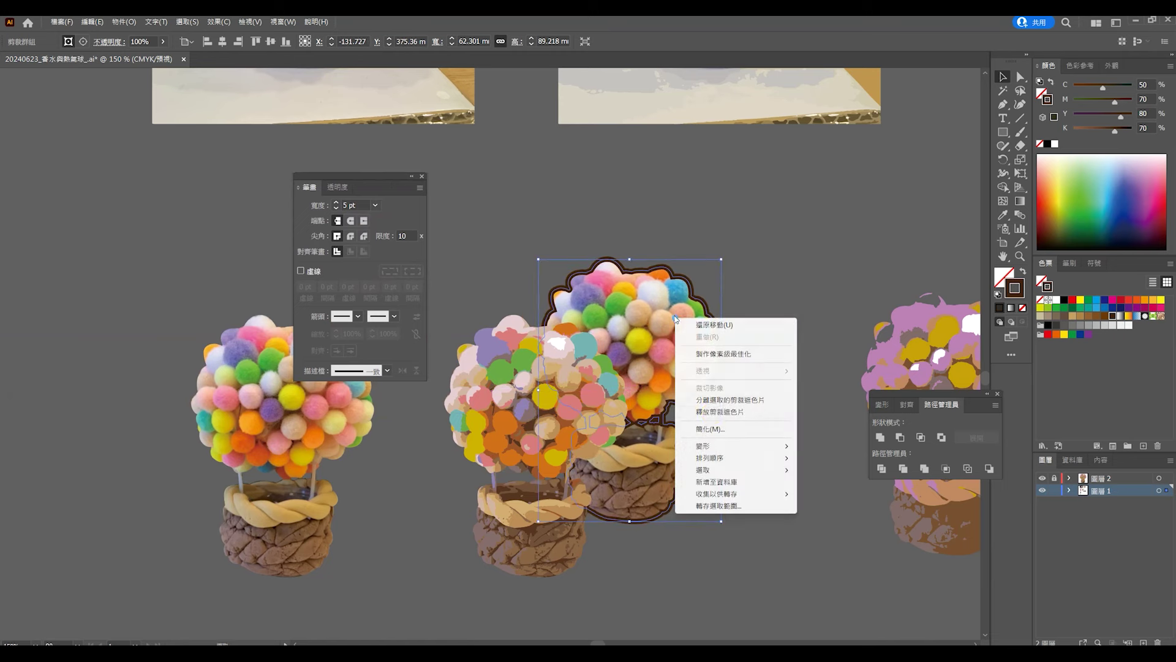
mouse_move(722, 457)
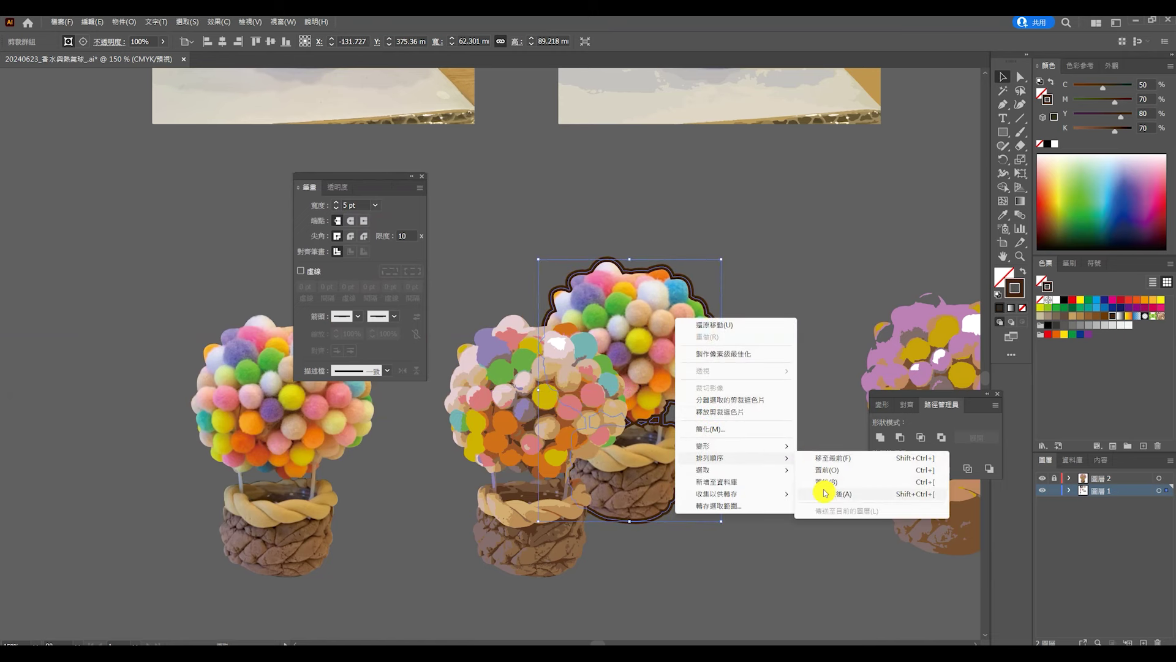
Step: Send the outlined copy behind the traced balloon, align it, and thicken its stroke
click(824, 492)
mouse_move(686, 310)
mouse_down()
mouse_move(580, 349)
mouse_move(676, 451)
mouse_up()
click(370, 242)
click(375, 205)
click(394, 334)
click(635, 383)
Step: Clear the selection, move the Stroke panel aside and centre both balloons in view
click(594, 389)
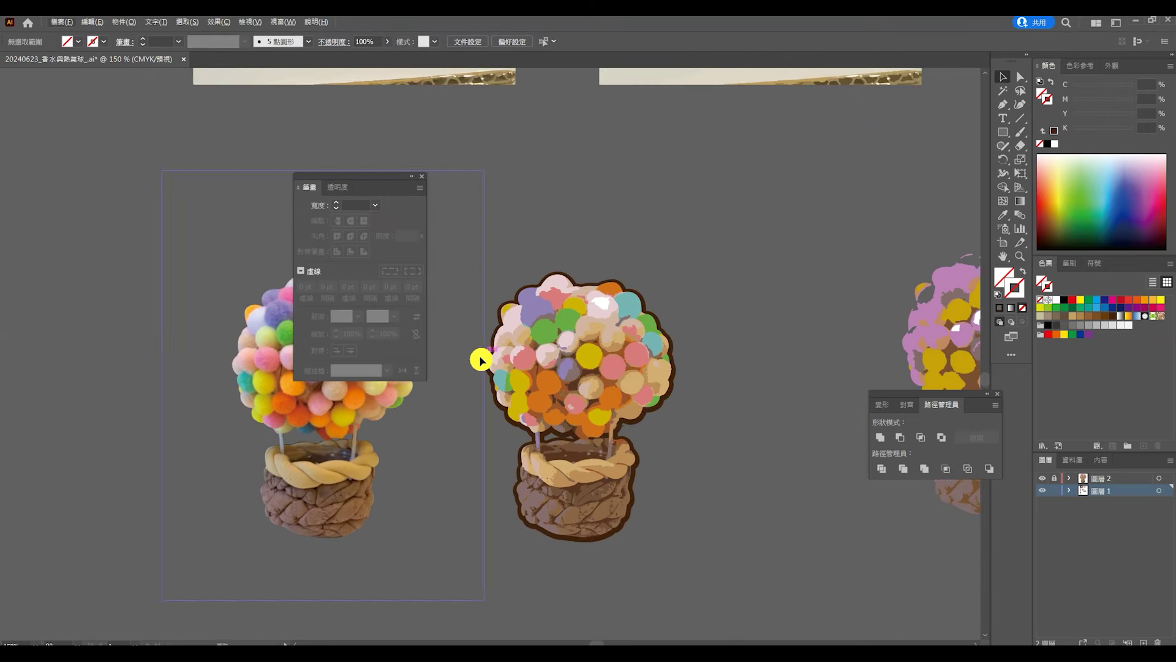
click(529, 512)
alt+scroll(654, 281, down, 1)
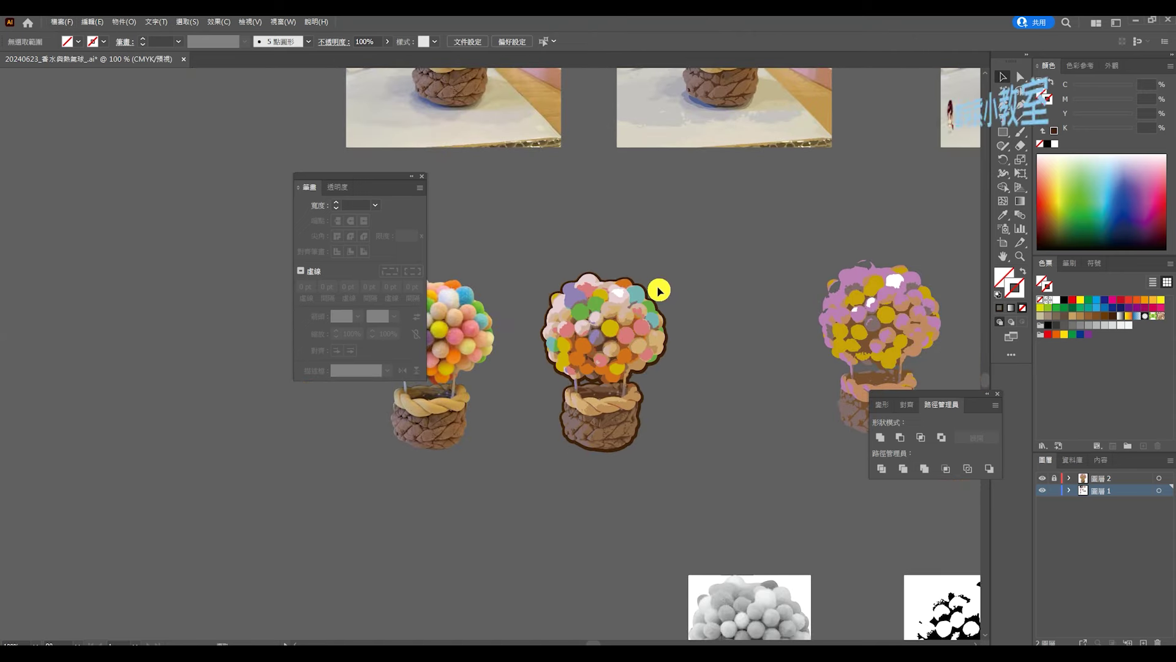
alt+scroll(466, 306, up, 1)
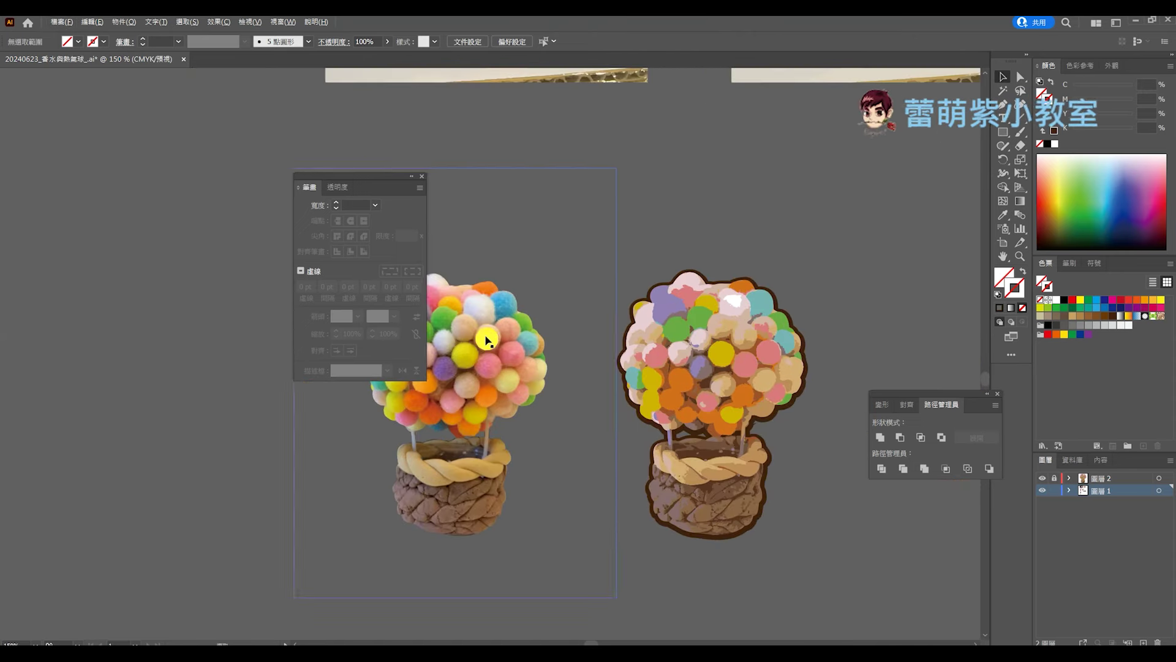
drag(373, 178, 209, 180)
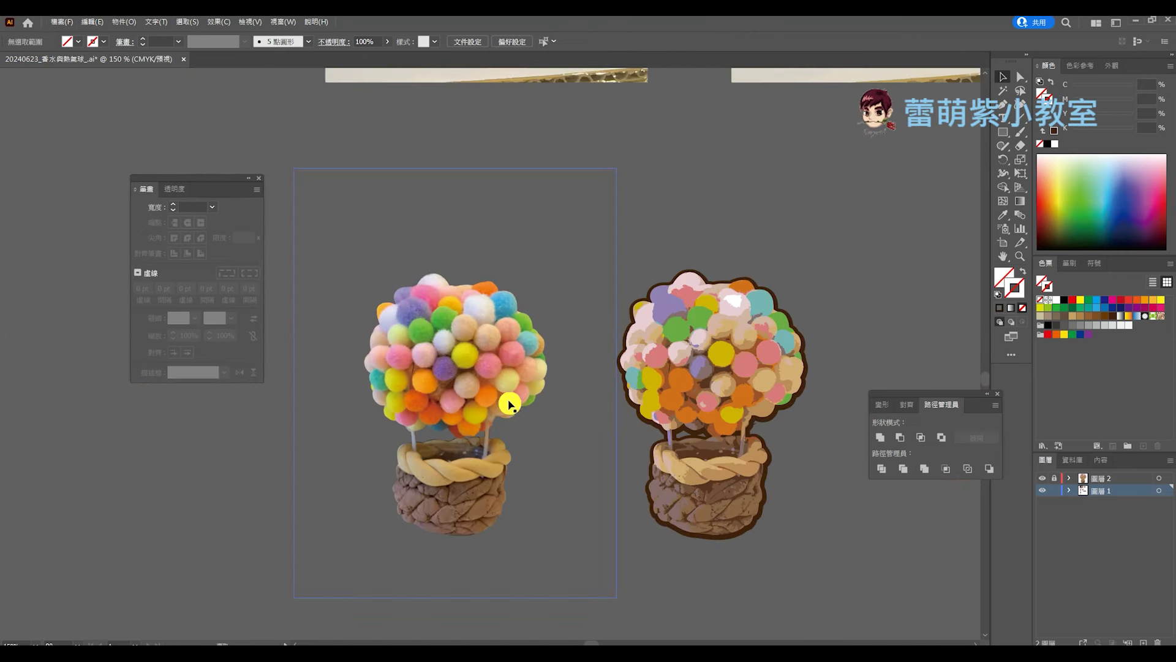
drag(520, 439, 520, 372)
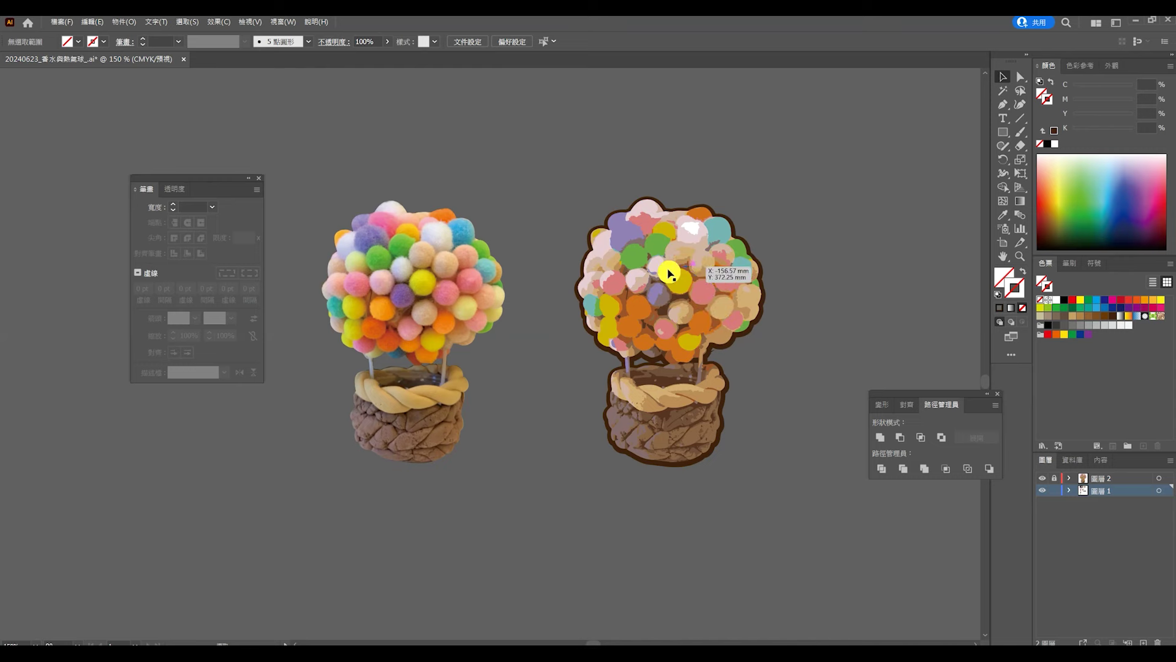
scroll(626, 308, down, 3)
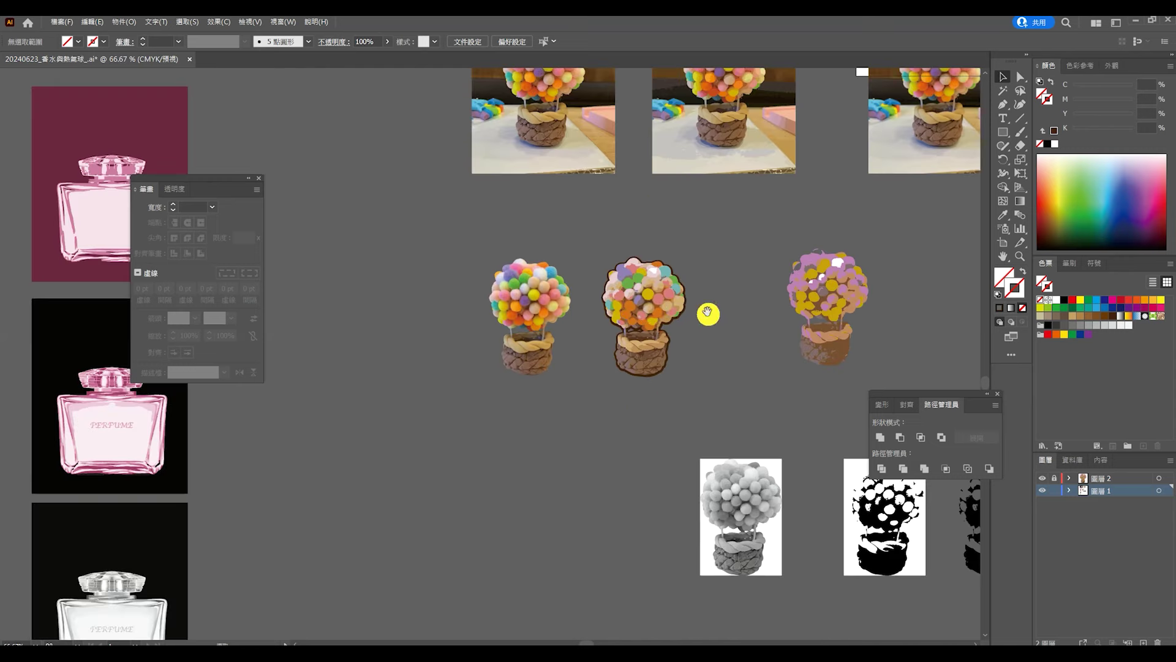
scroll(549, 297, right, 3)
scroll(601, 283, up, 3)
scroll(666, 297, down, 2)
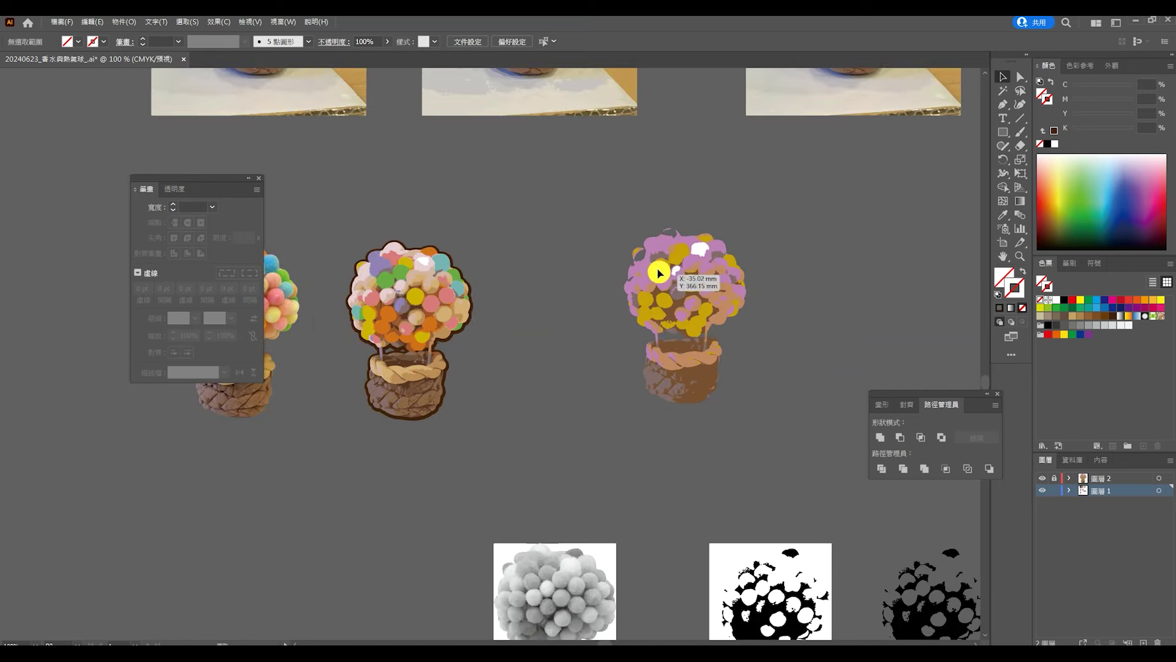
scroll(670, 262, up, 2)
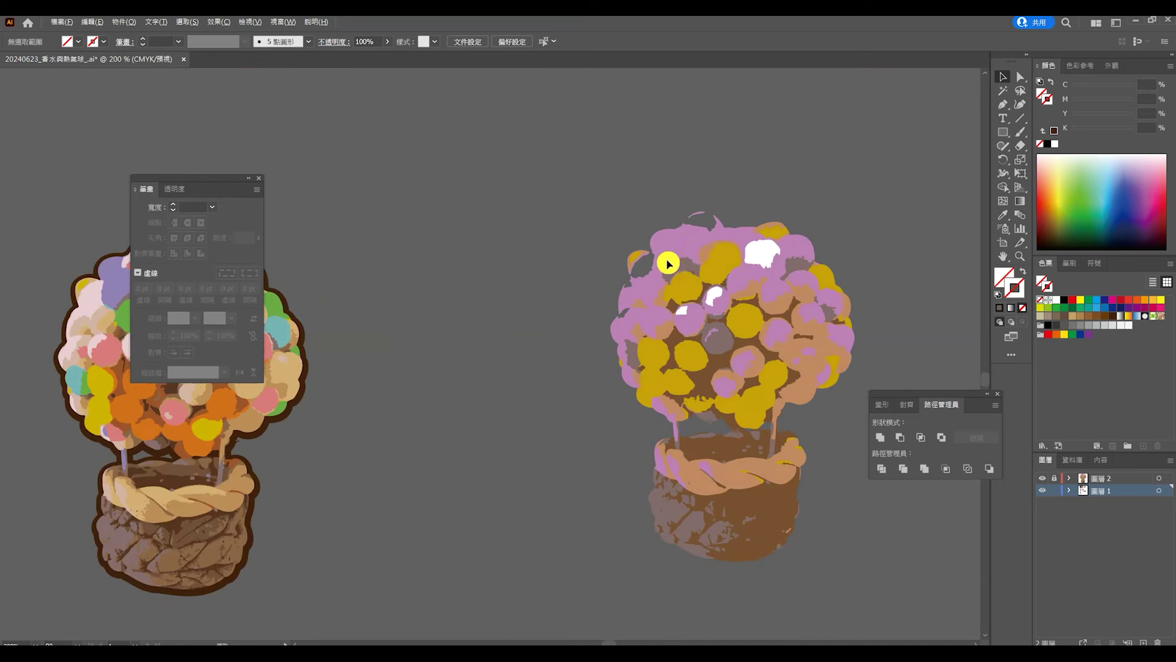
scroll(557, 325, down, 1)
scroll(386, 294, down, 2)
scroll(500, 309, down, 3)
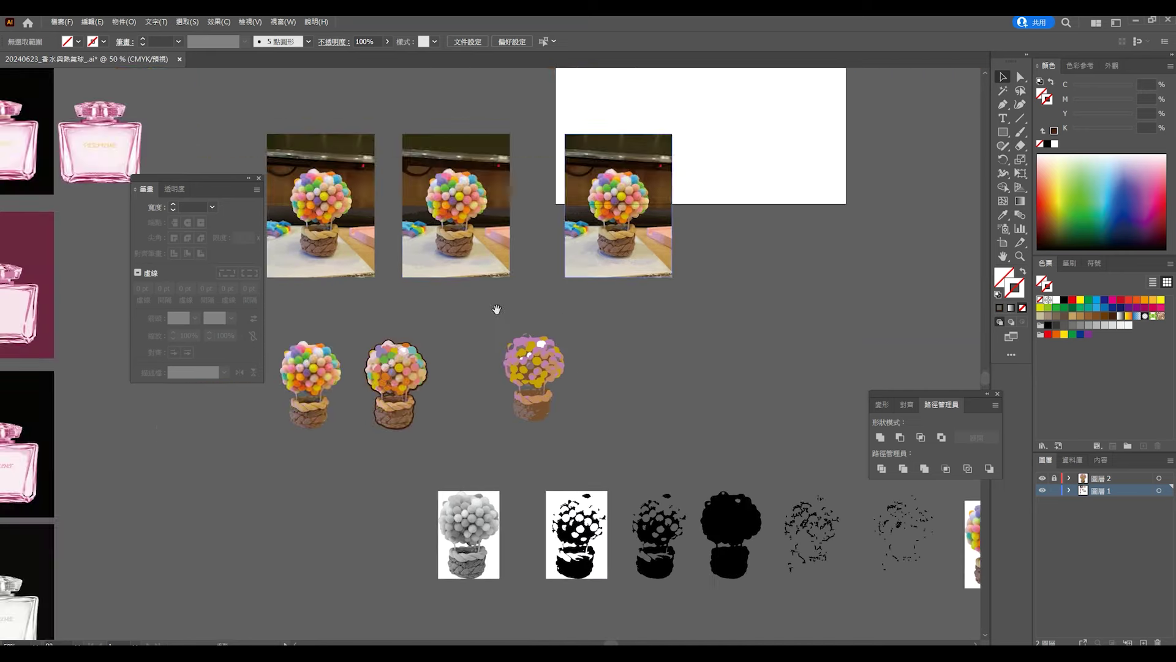
scroll(486, 308, down, 2)
scroll(500, 361, up, 2)
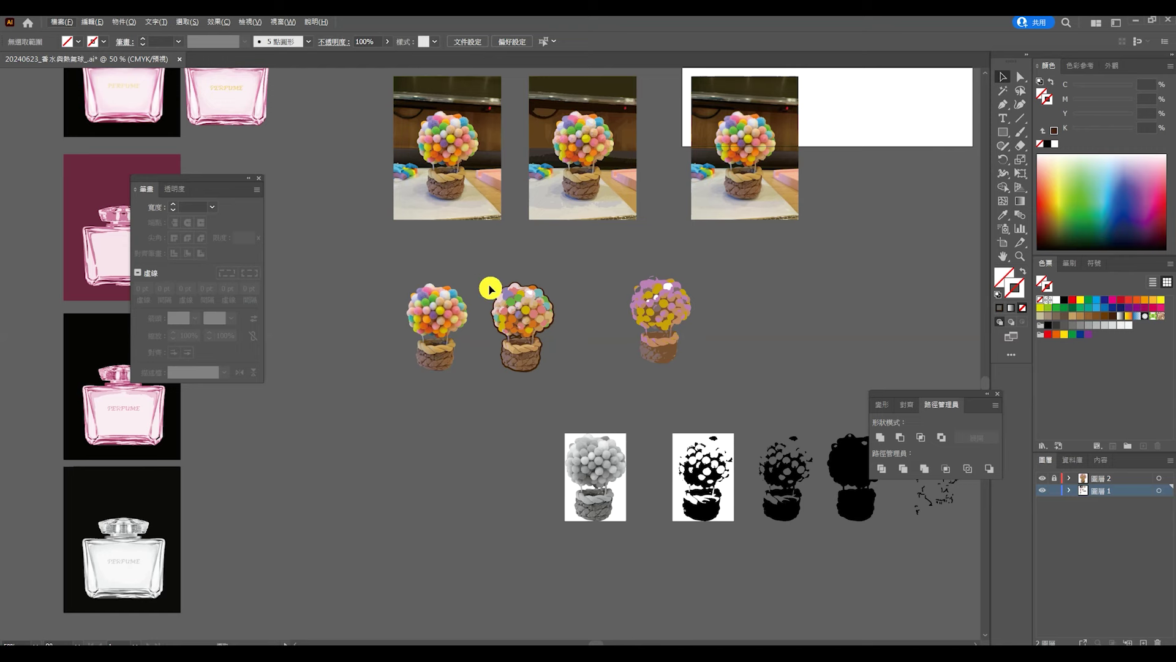
scroll(483, 228, up, 2)
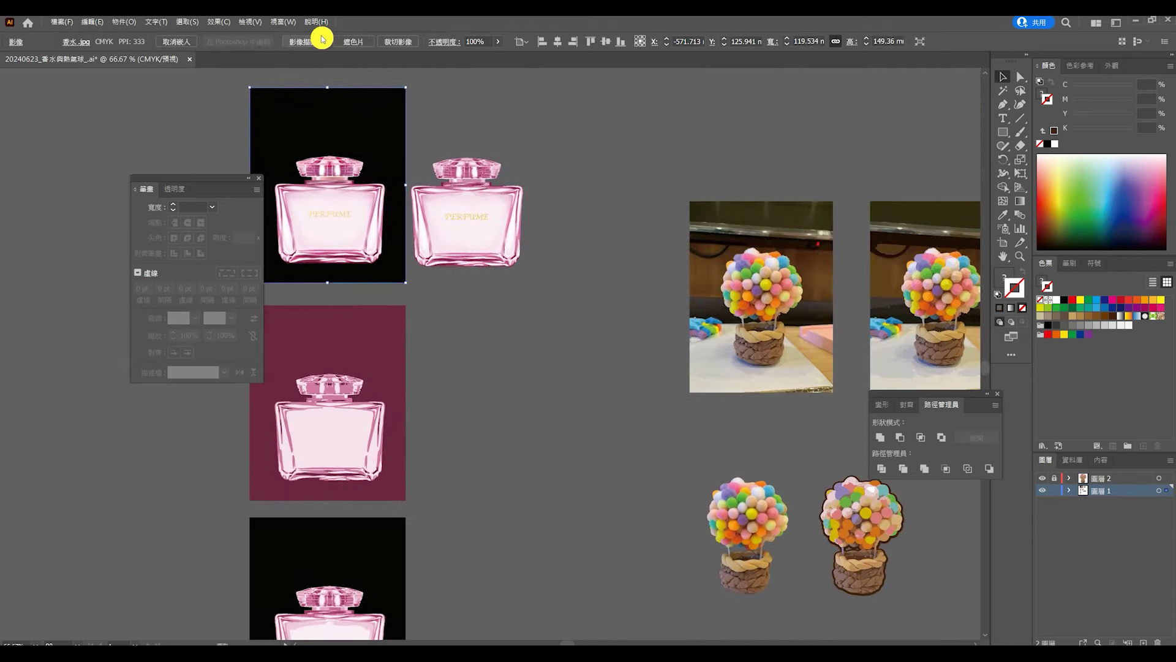
click(327, 41)
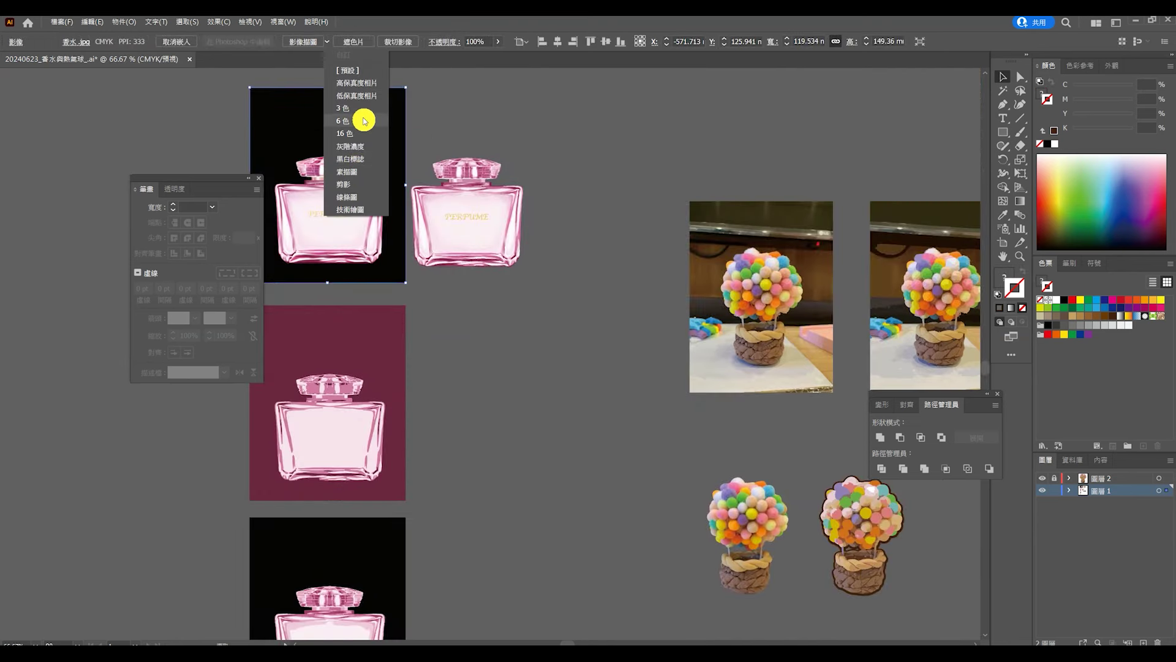
key(Escape)
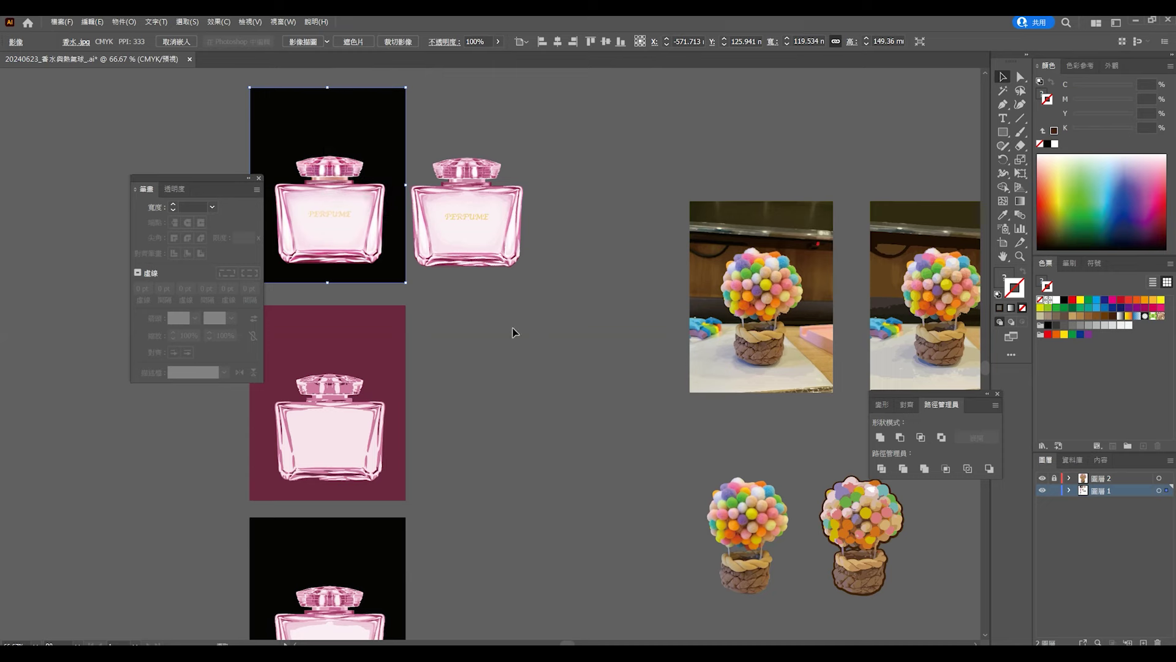
drag(514, 332, 304, 218)
scroll(563, 438, up, 2)
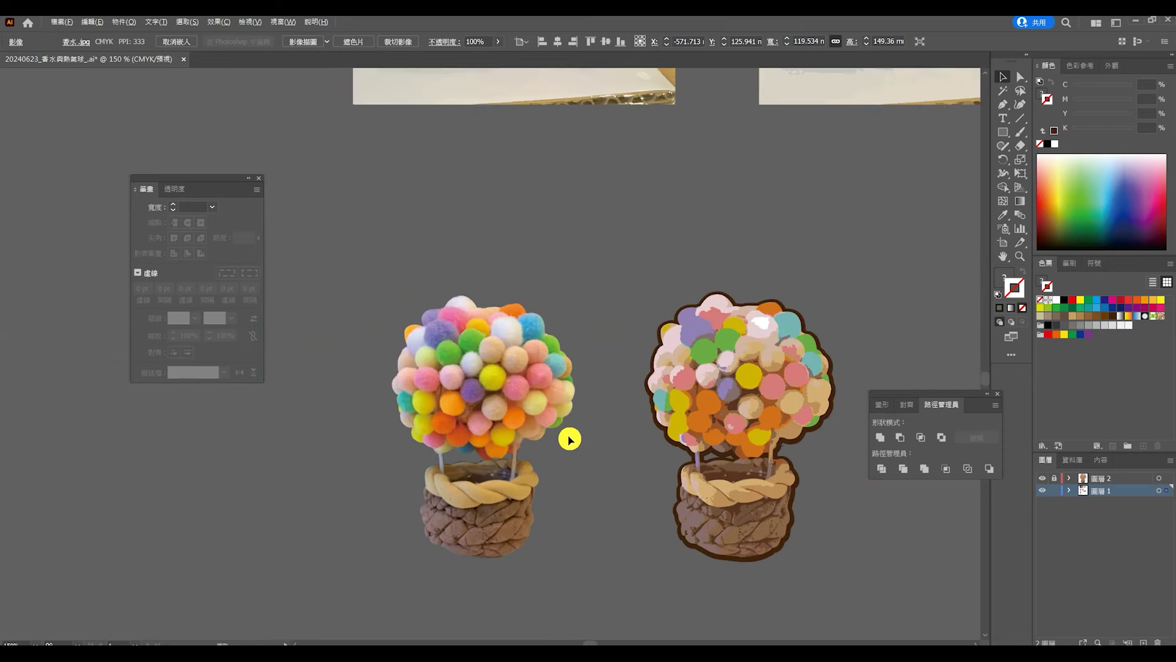
drag(598, 464, 569, 407)
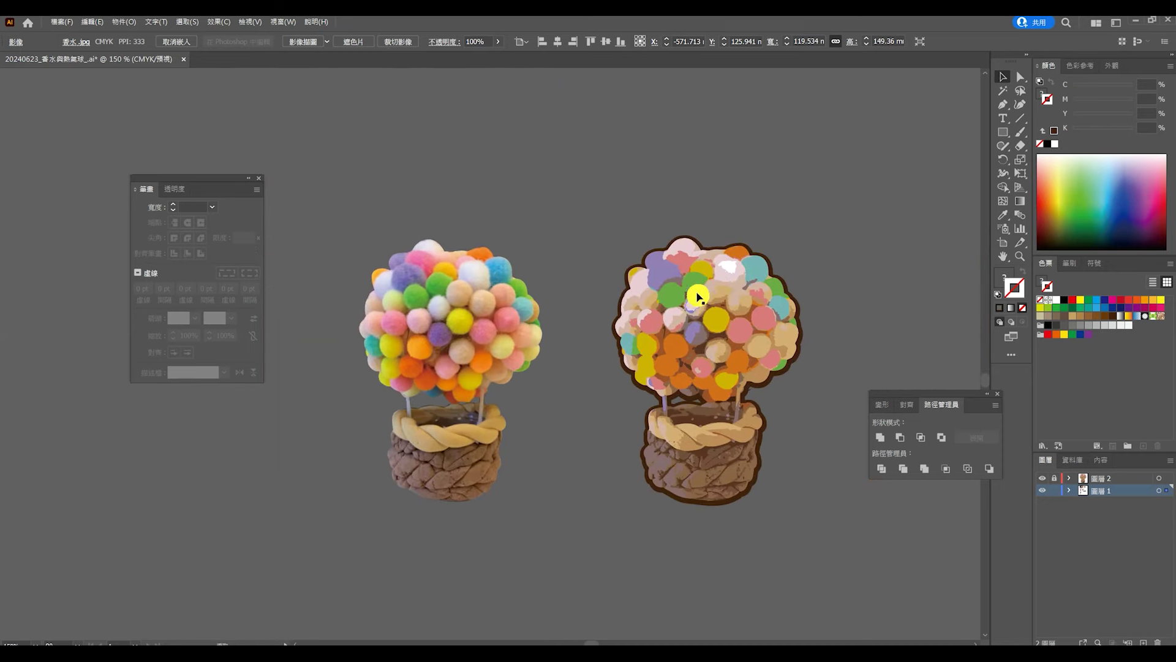